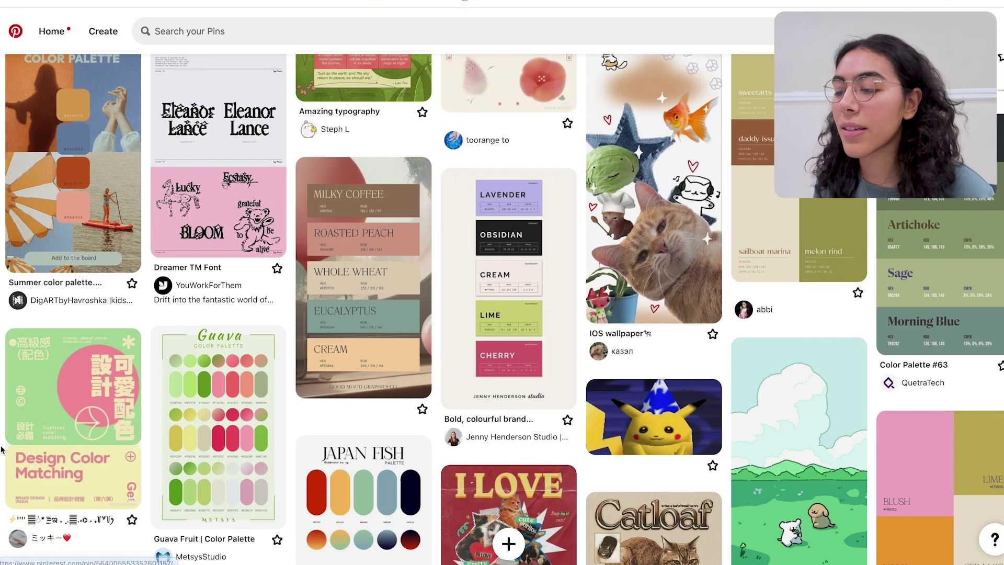
Search Pinterest for "youtube channel" and look through the resulting pins
{"action": "scroll", "coordinate": [2, 450], "scroll_direction": "down", "scroll_amount": 3}
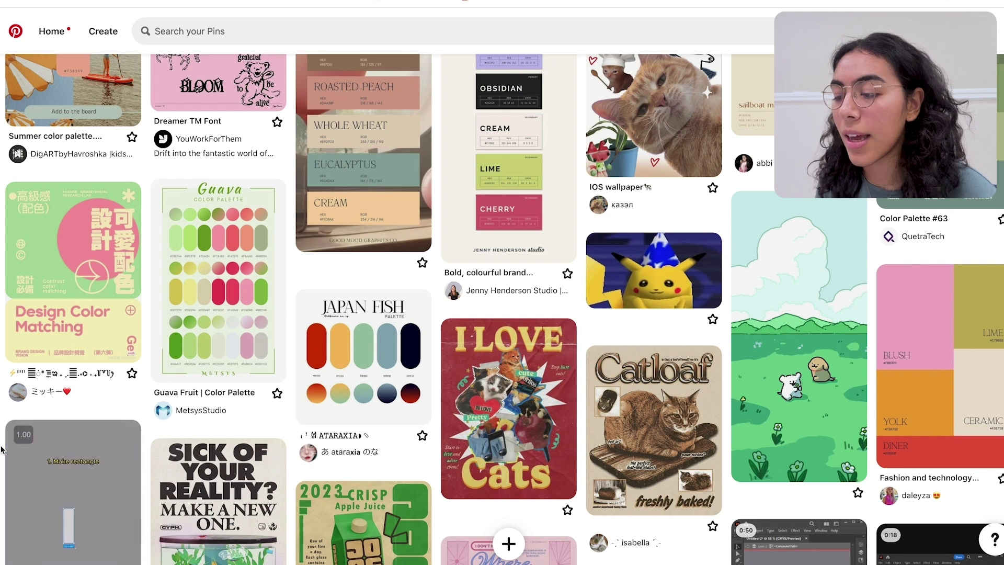
{"action": "type", "text": "youtube chann"}
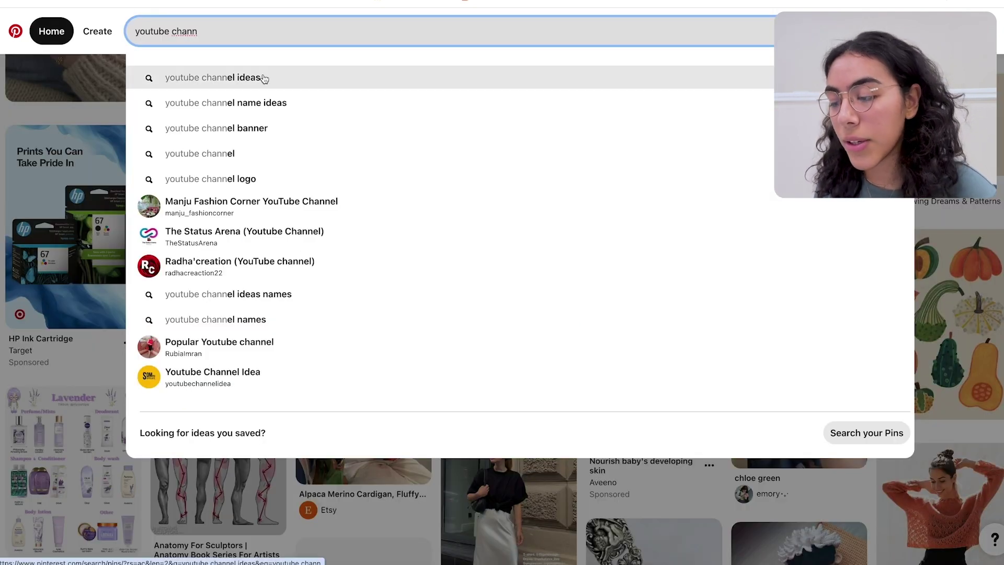
{"action": "left_click", "coordinate": [255, 154]}
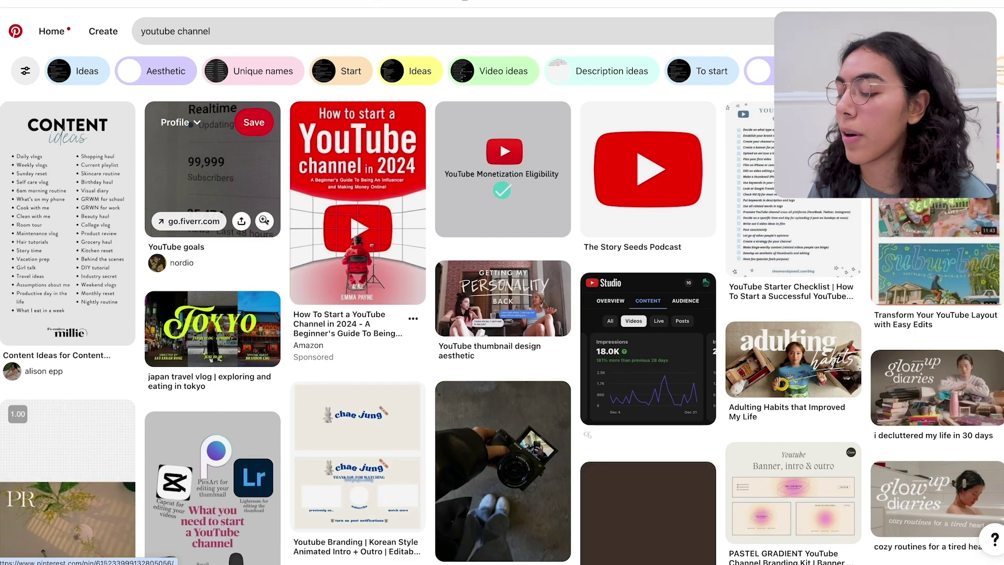
{"action": "scroll", "coordinate": [255, 171], "scroll_direction": "down", "scroll_amount": 5}
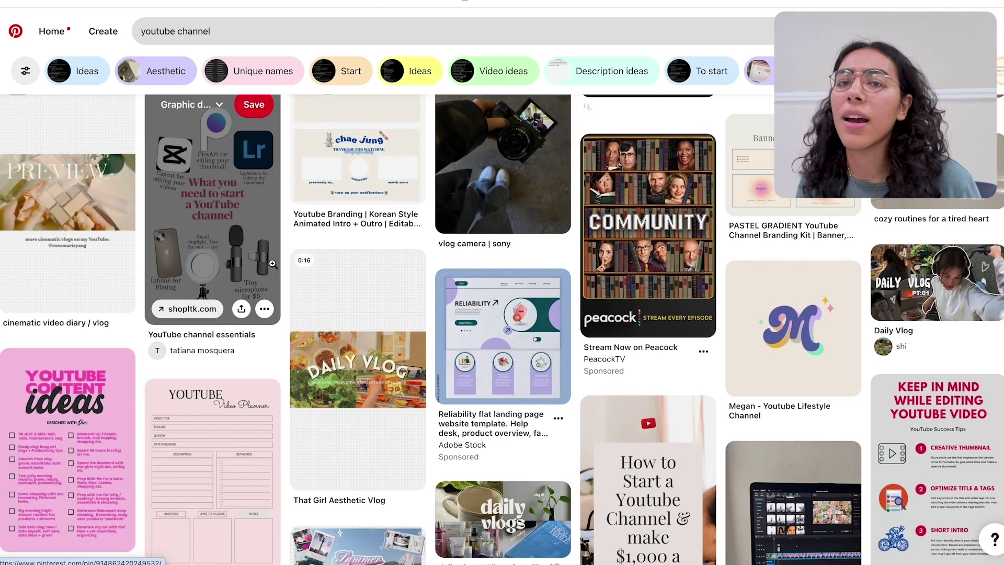
Open the "cozy routines for a tired heart" pin and examine its related thumbnail designs
{"action": "scroll", "coordinate": [272, 263], "scroll_direction": "down", "scroll_amount": 1}
{"action": "left_click", "coordinate": [354, 246]}
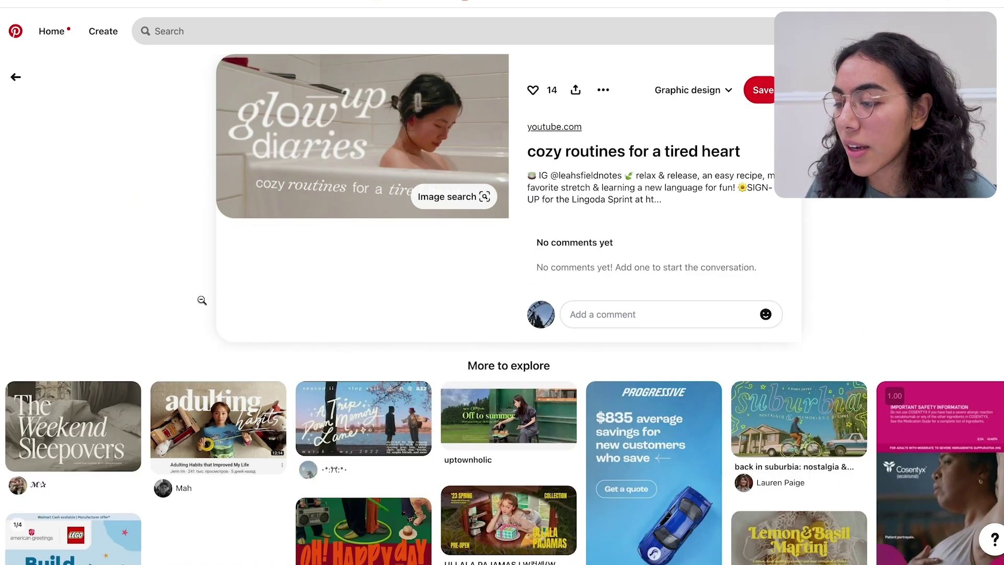
{"action": "scroll", "coordinate": [202, 300], "scroll_direction": "down", "scroll_amount": 3}
{"action": "scroll", "coordinate": [201, 298], "scroll_direction": "down", "scroll_amount": 2}
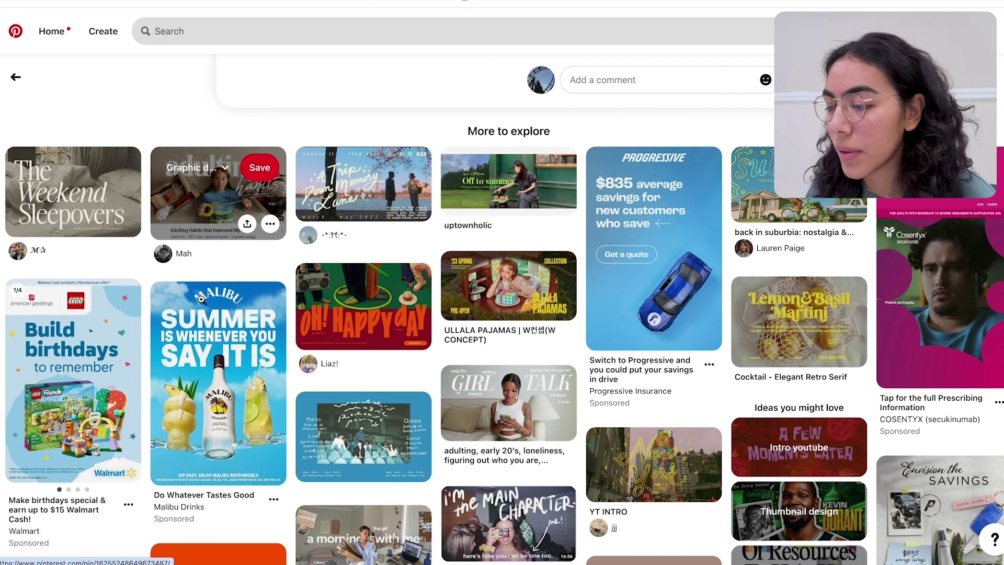
{"action": "scroll", "coordinate": [201, 301], "scroll_direction": "down", "scroll_amount": 1}
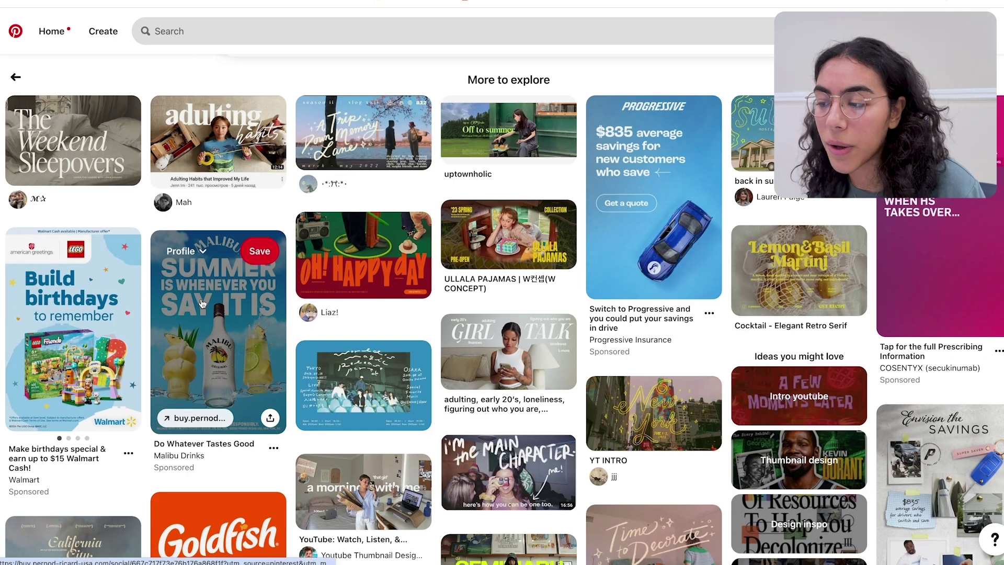
{"action": "scroll", "coordinate": [202, 304], "scroll_direction": "down", "scroll_amount": 2}
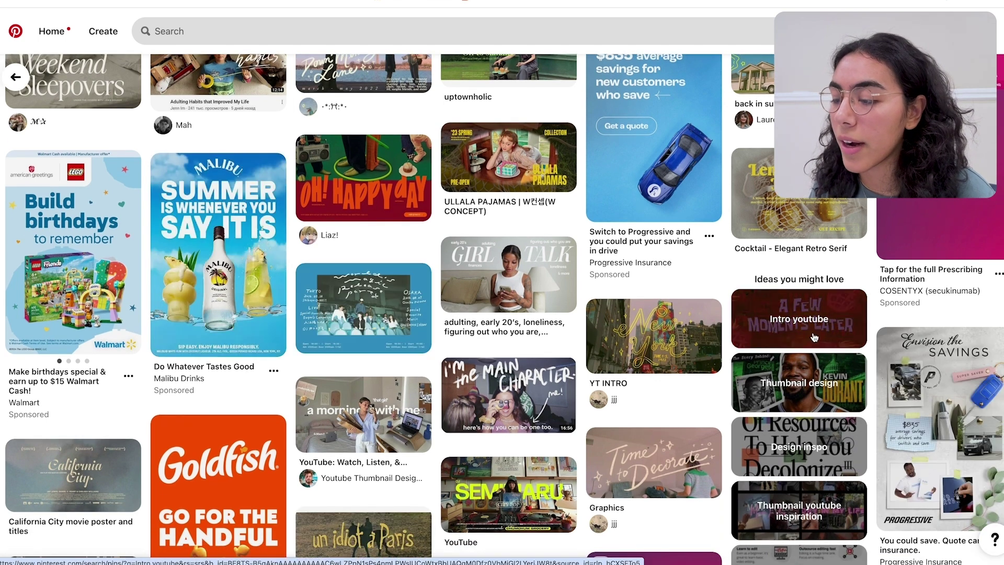
Explore the "Intro youtube" ideas and save the fruit-and-bows YouTube intro animation pin to the Youtube board
{"action": "left_click", "coordinate": [802, 338]}
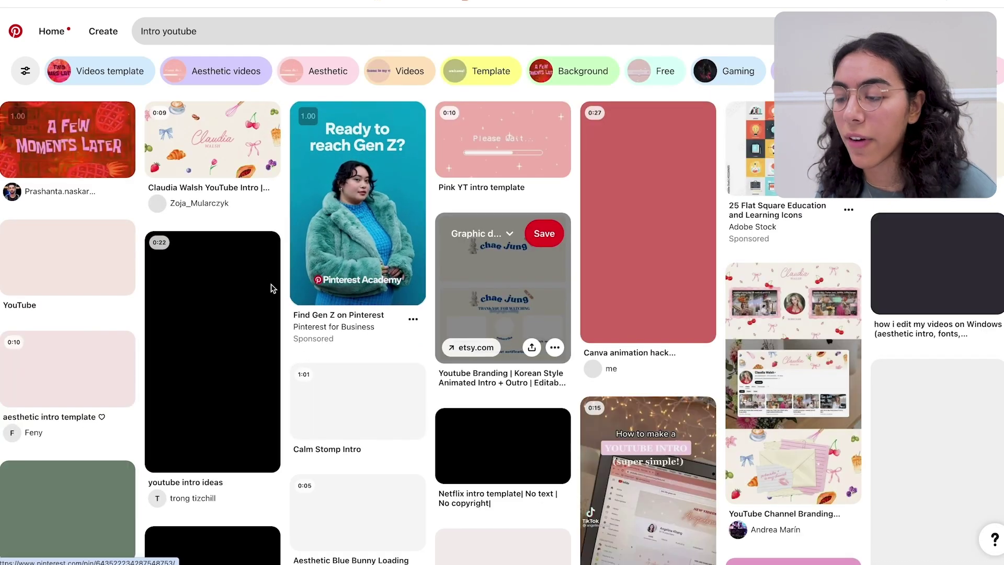
{"action": "left_click", "coordinate": [226, 159]}
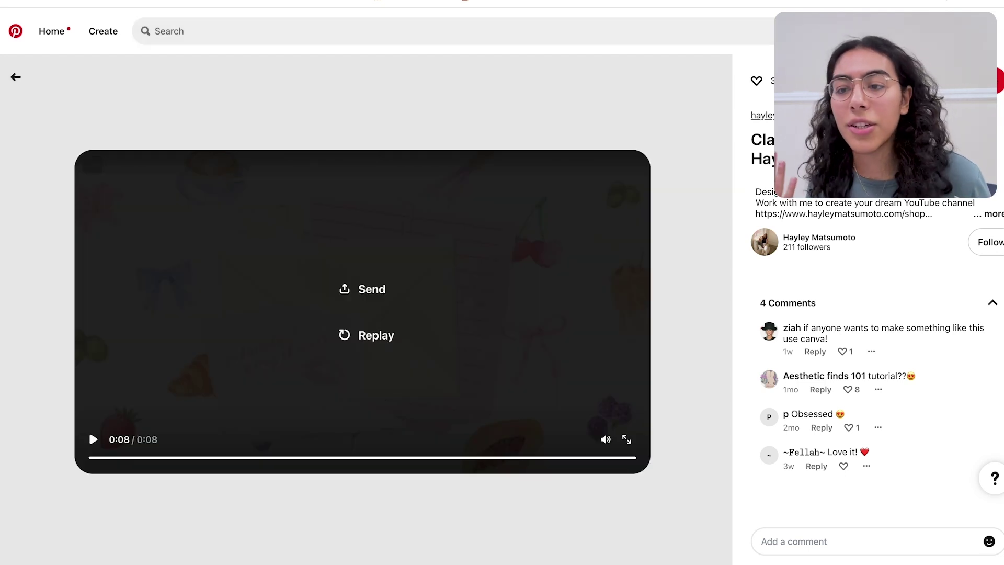
{"action": "left_click", "coordinate": [952, 80]}
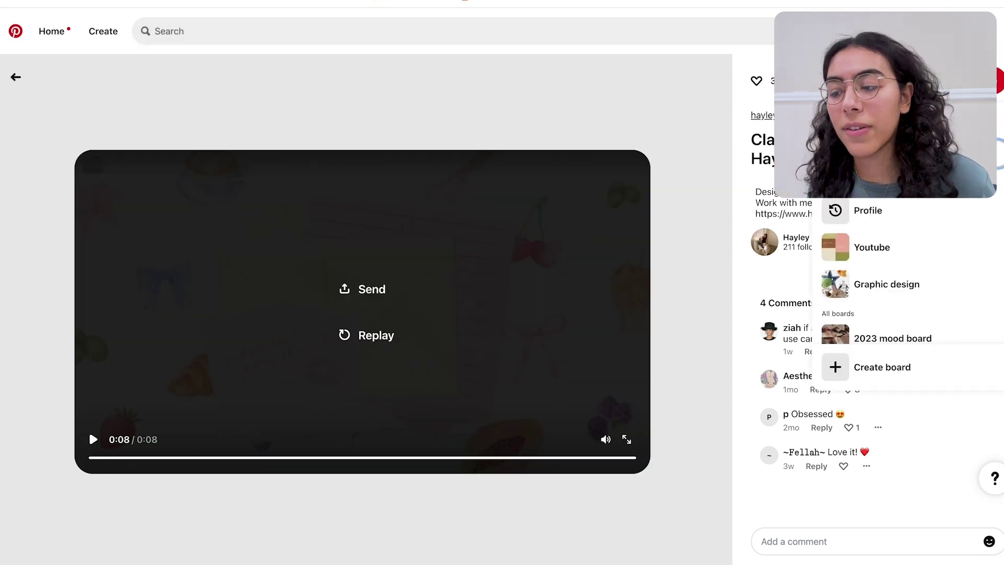
{"action": "left_click", "coordinate": [911, 258]}
Look through further pins in the "Intro youtube" results for intro template ideas
{"action": "scroll", "coordinate": [217, 150], "scroll_direction": "down", "scroll_amount": 10}
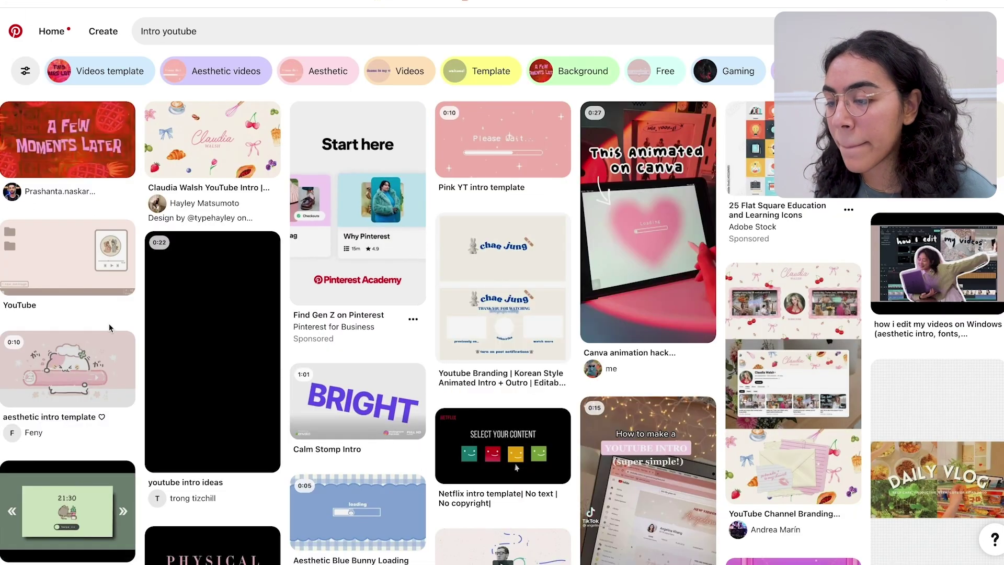
{"action": "scroll", "coordinate": [108, 328], "scroll_direction": "down", "scroll_amount": 5}
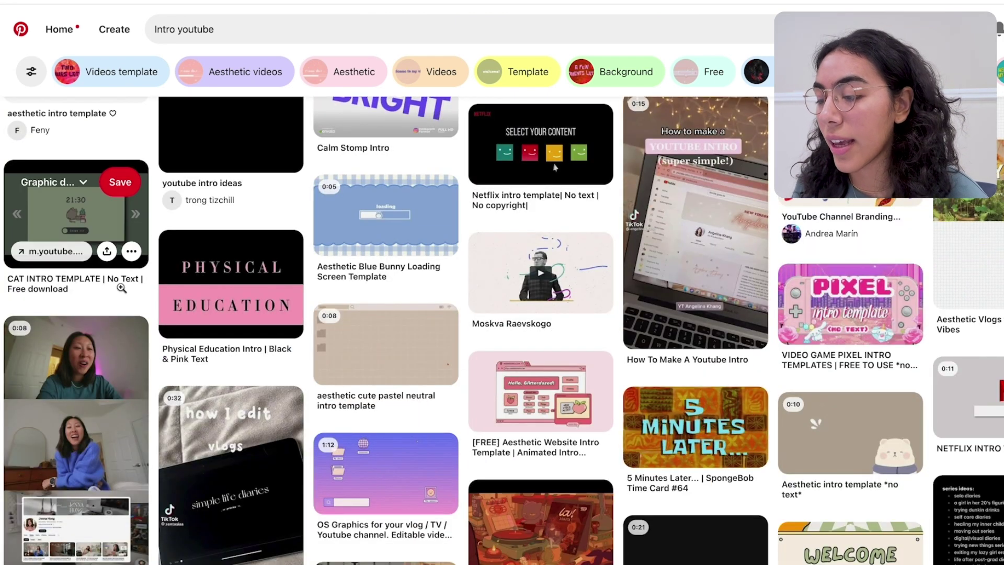
{"action": "scroll", "coordinate": [122, 288], "scroll_direction": "up", "scroll_amount": 1}
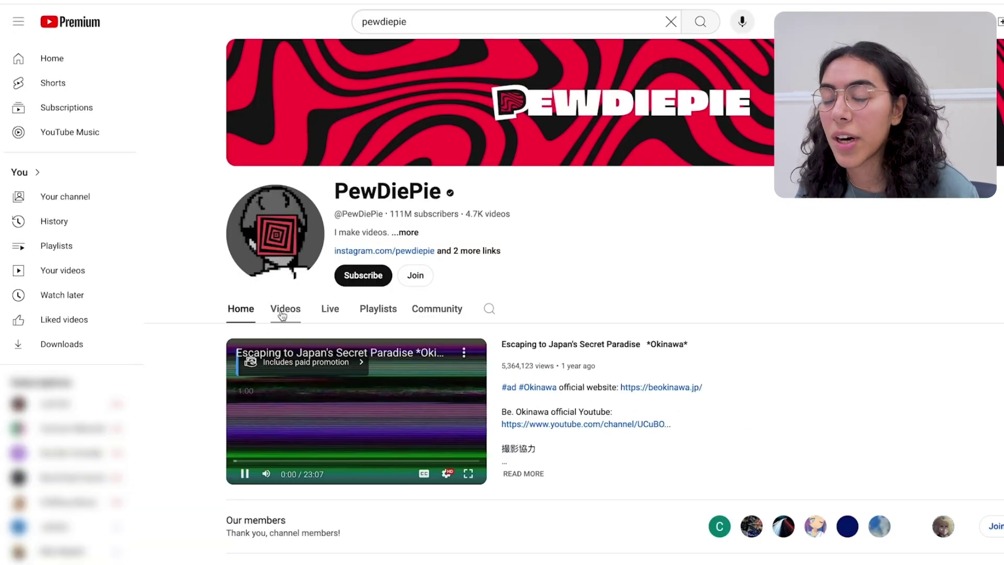
Switch to YouTube, list the PewDiePie channel's videos and open "Is Switzerland a real place?" to examine its opening
{"action": "scroll", "coordinate": [242, 366], "scroll_direction": "down", "scroll_amount": 1}
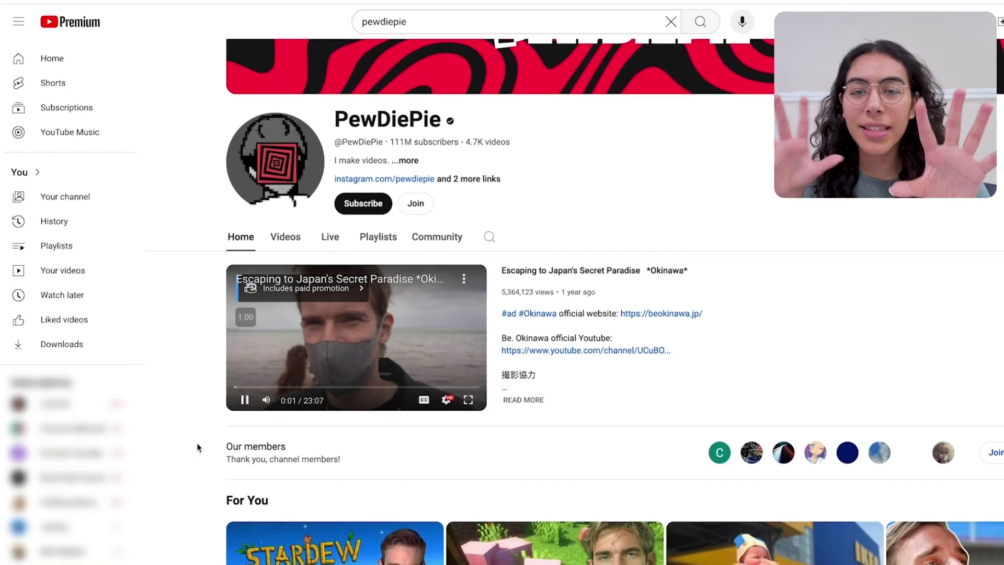
{"action": "left_click", "coordinate": [297, 247]}
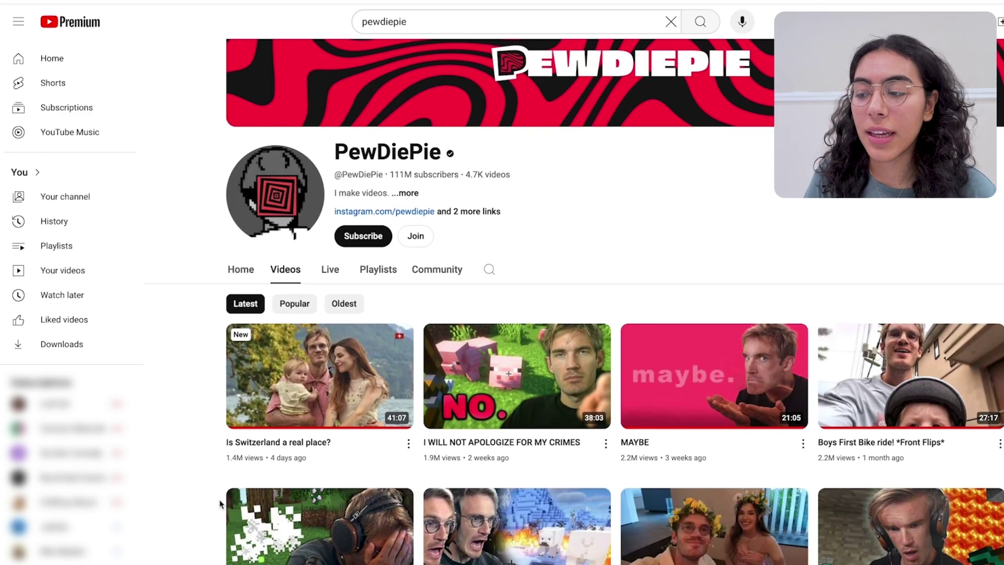
{"action": "scroll", "coordinate": [219, 503], "scroll_direction": "down", "scroll_amount": 1}
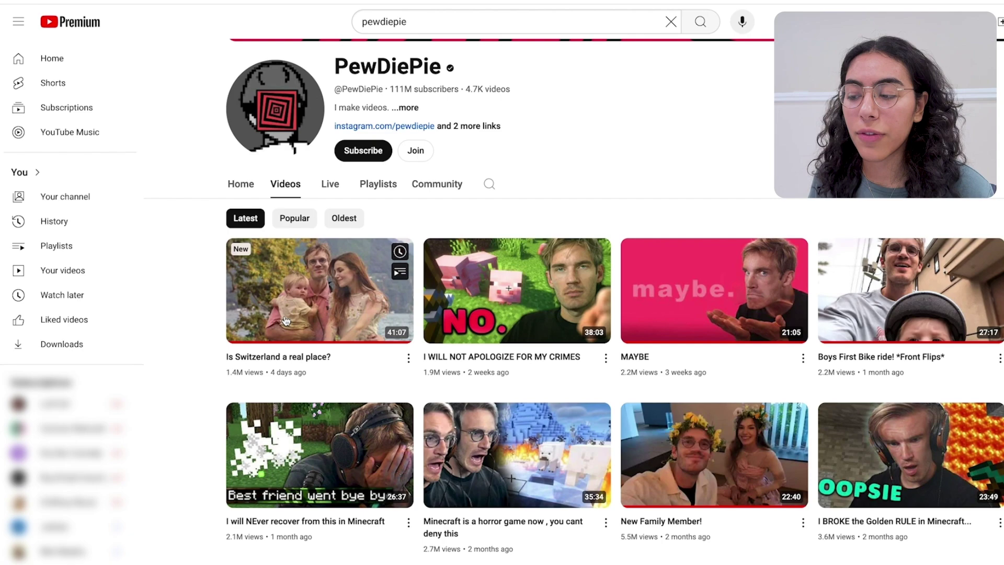
{"action": "left_click", "coordinate": [286, 320]}
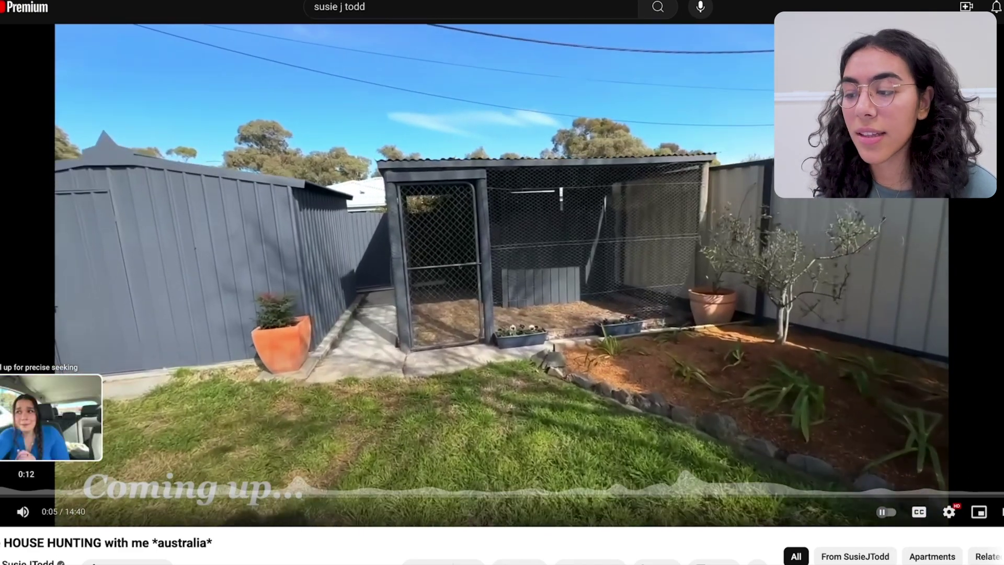
Skip the "HOUSE HUNTING with me *australia*" video to 0:12 and toggle its sound off and on
{"action": "left_click", "coordinate": [14, 494]}
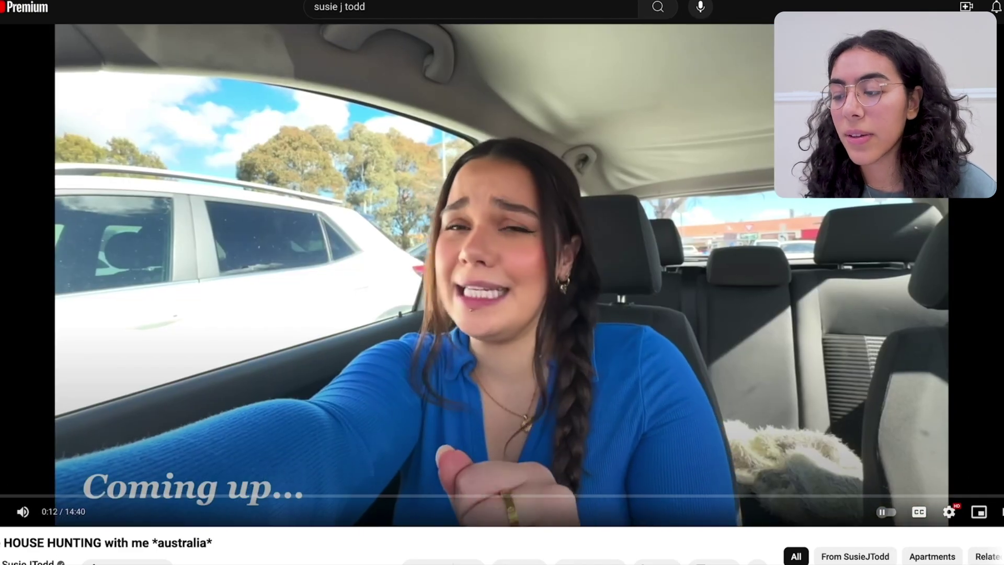
{"action": "left_click", "coordinate": [23, 511]}
{"action": "left_click", "coordinate": [22, 512]}
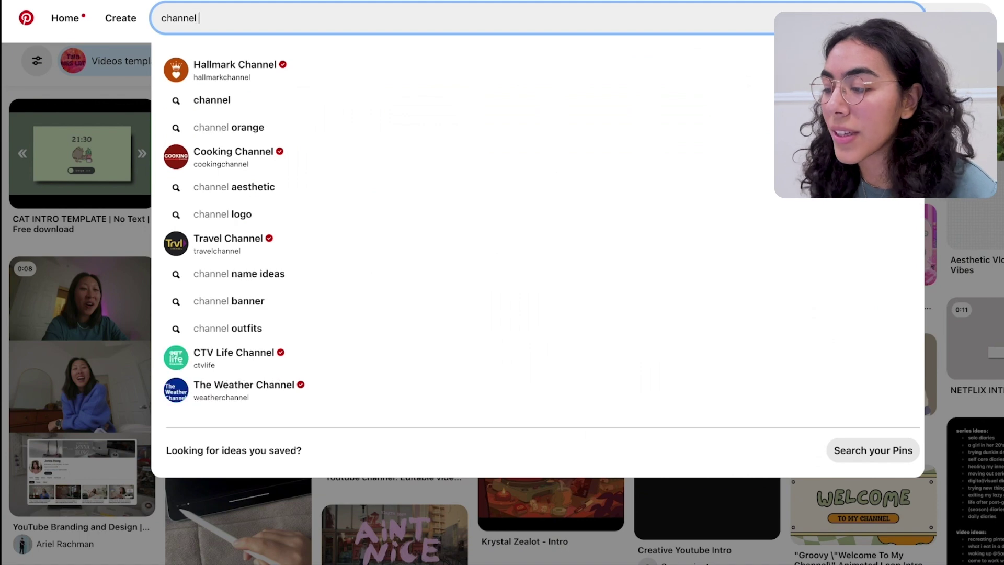
Switch to Pinterest, search for "channel outro" and view the plain beige YouTube outro template pin
{"action": "type", "text": "outro"}
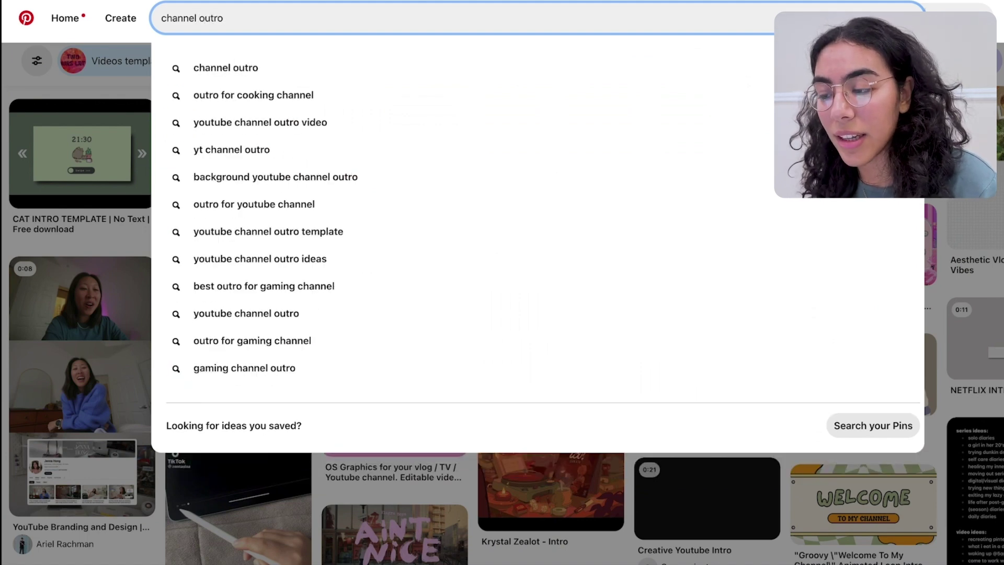
{"action": "left_click", "coordinate": [236, 78]}
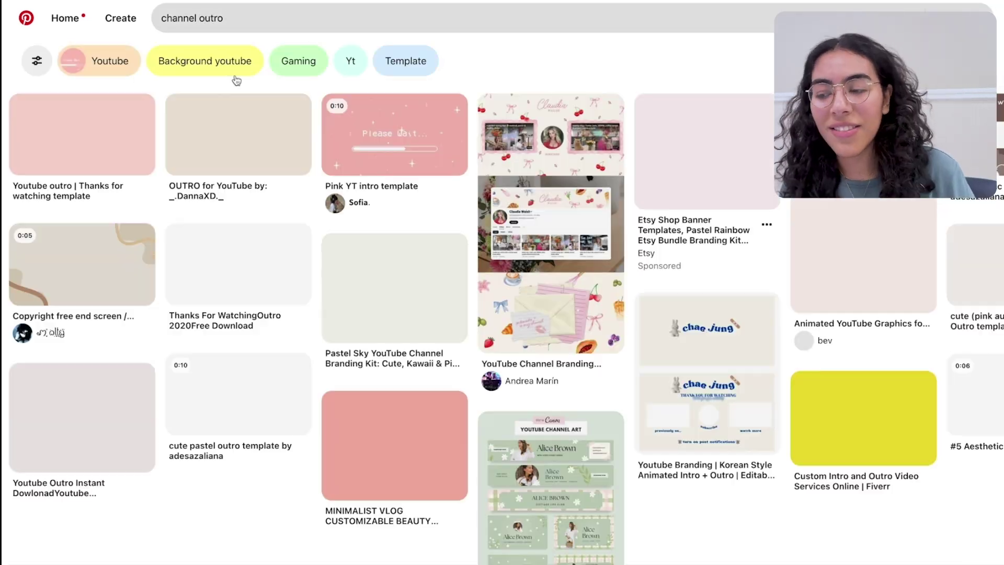
{"action": "left_click", "coordinate": [224, 157]}
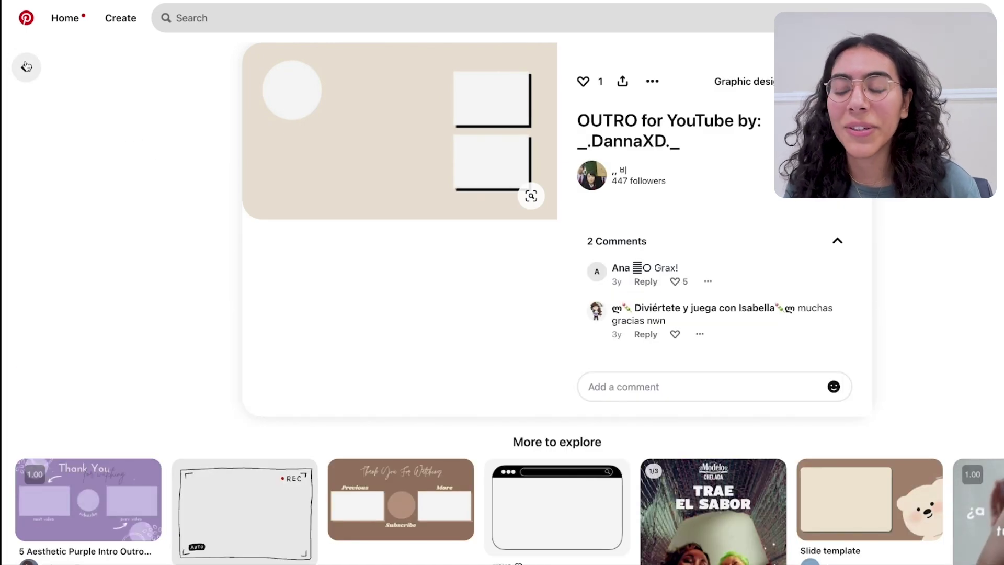
{"action": "left_click", "coordinate": [219, 232]}
Look through the channel outro results and view the colourful gradient "Animated Youtube Channel Intro & Outro" pin
{"action": "scroll", "coordinate": [292, 511], "scroll_direction": "down", "scroll_amount": 3}
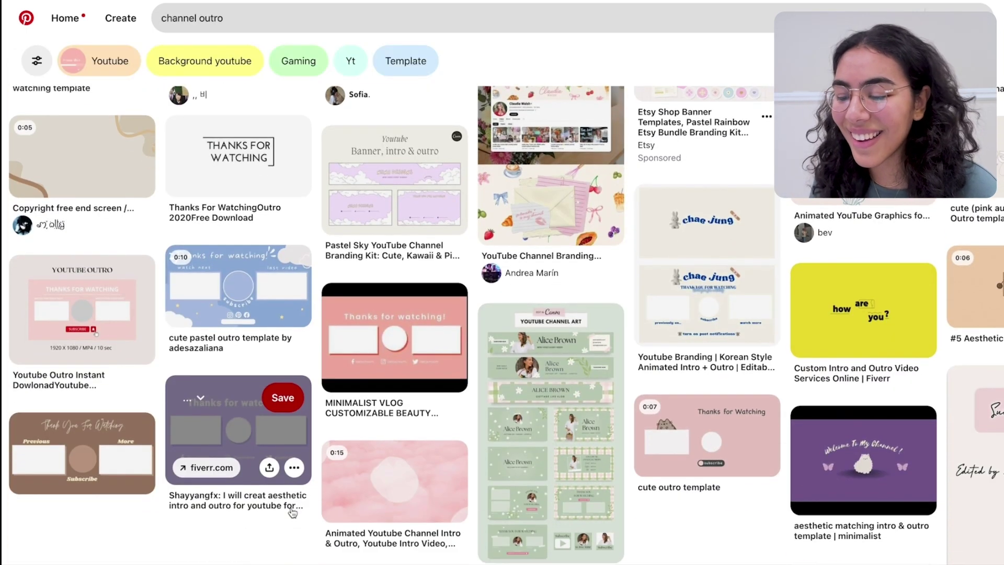
{"action": "scroll", "coordinate": [293, 511], "scroll_direction": "down", "scroll_amount": 5}
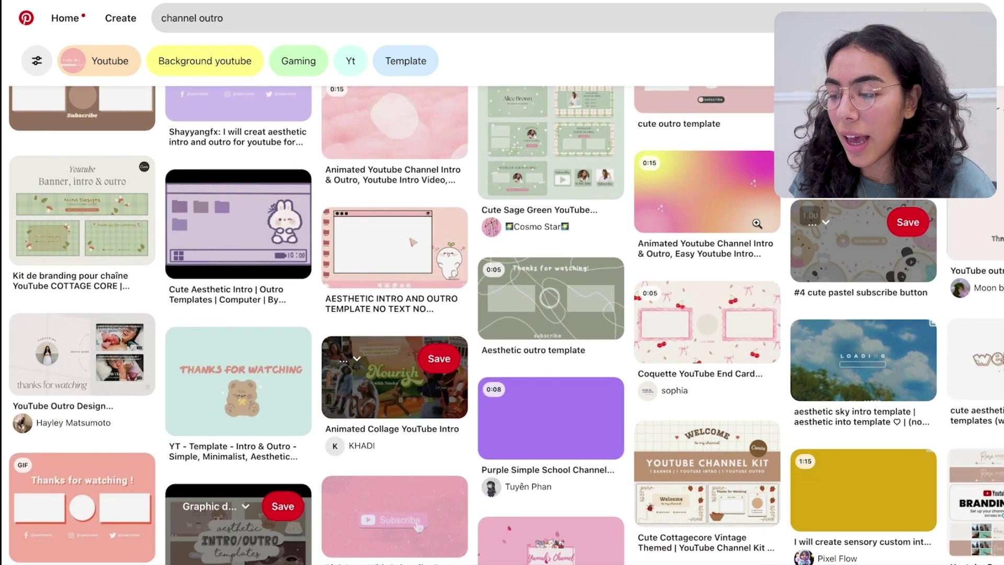
{"action": "left_click", "coordinate": [727, 216]}
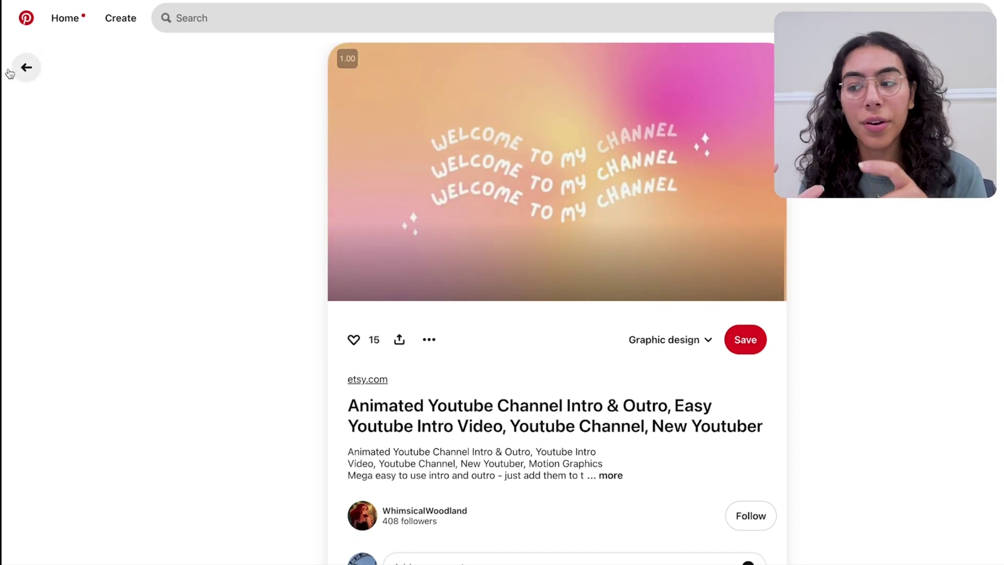
{"action": "left_click", "coordinate": [26, 66]}
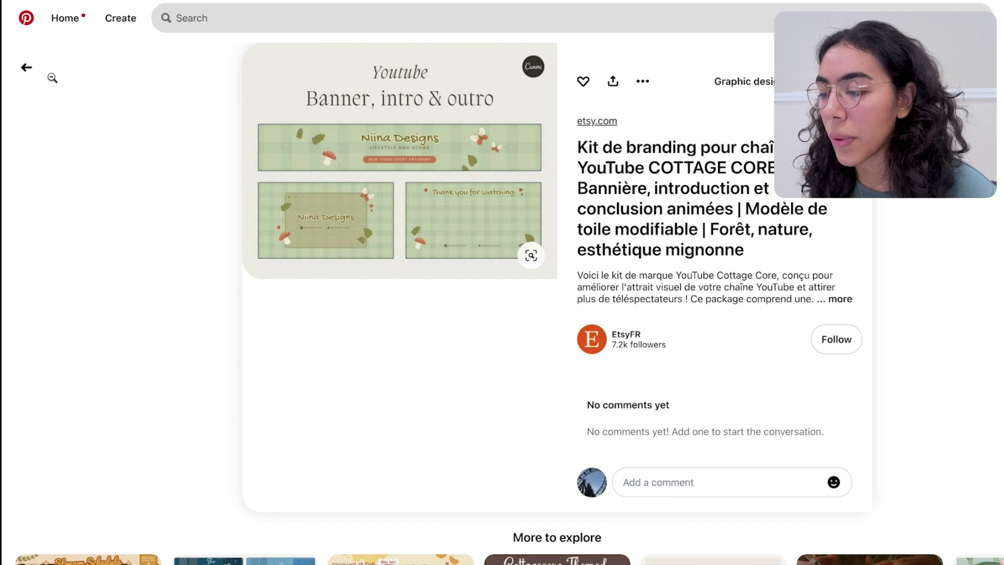
Open the board choices for the cottage core branding kit pin and examine the "PASTEL GRADIENT" YouTube branding kit pin
{"action": "left_click", "coordinate": [771, 88]}
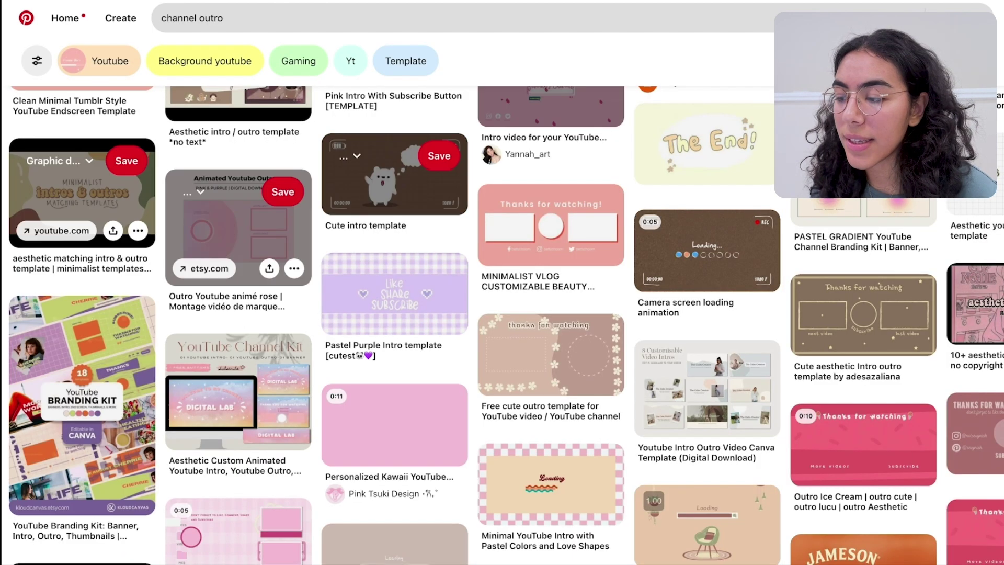
{"action": "left_click", "coordinate": [858, 157]}
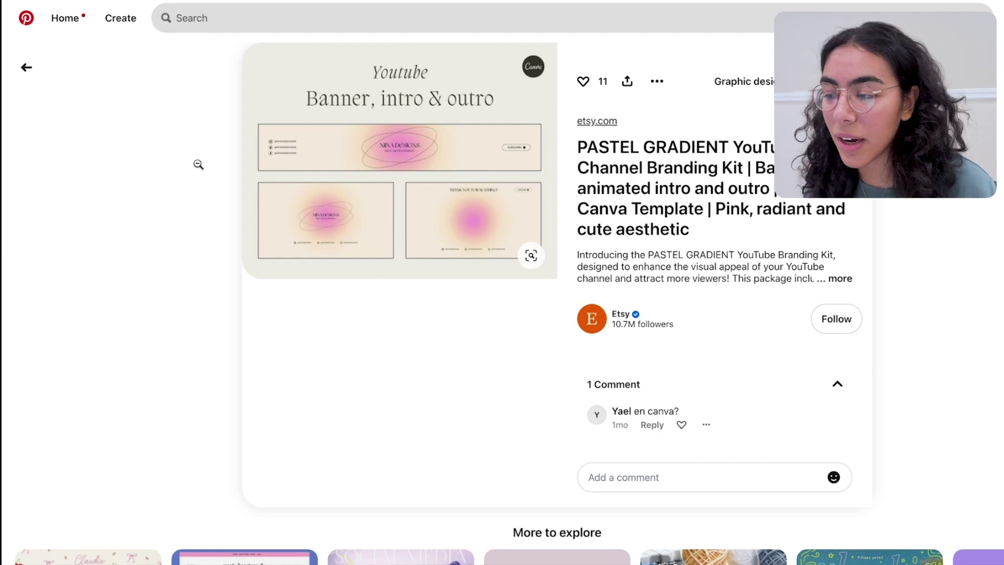
{"action": "scroll", "coordinate": [198, 164], "scroll_direction": "down", "scroll_amount": 3}
{"action": "scroll", "coordinate": [199, 164], "scroll_direction": "up", "scroll_amount": 3}
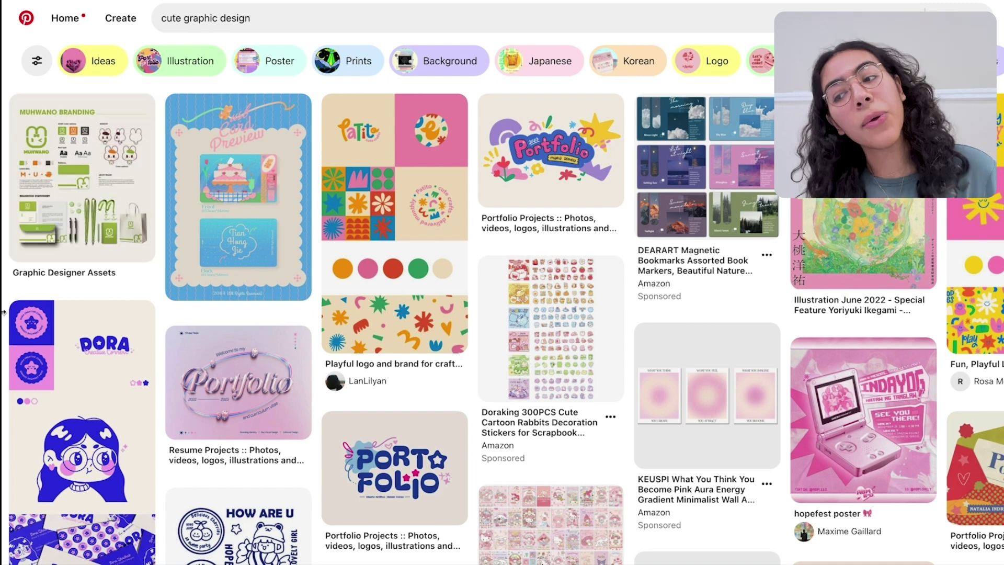
Save the colourful "Portfolio" lettering pin from the cute graphic design results to the Youtube board
{"action": "scroll", "coordinate": [7, 314], "scroll_direction": "down", "scroll_amount": 2}
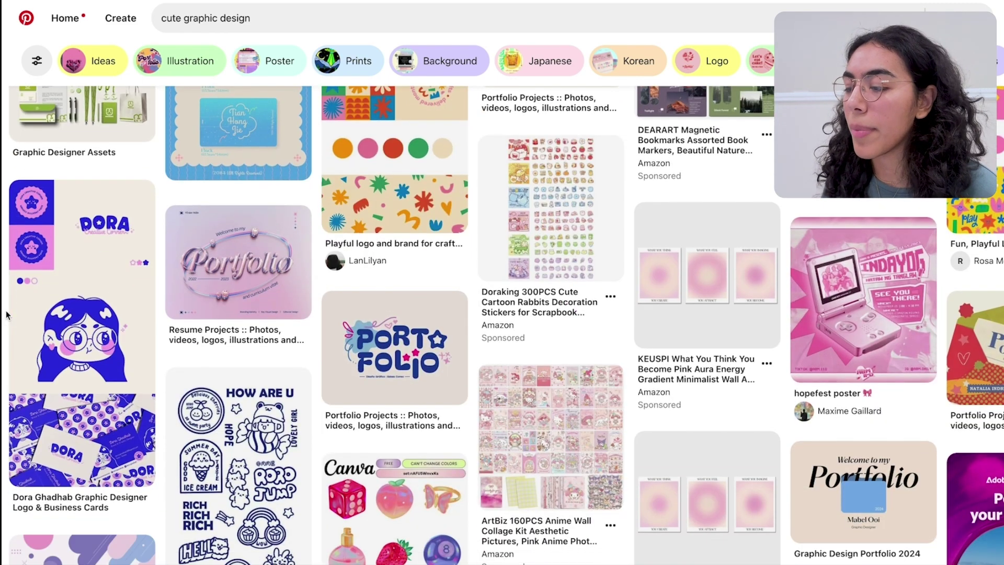
{"action": "scroll", "coordinate": [7, 315], "scroll_direction": "down", "scroll_amount": 3}
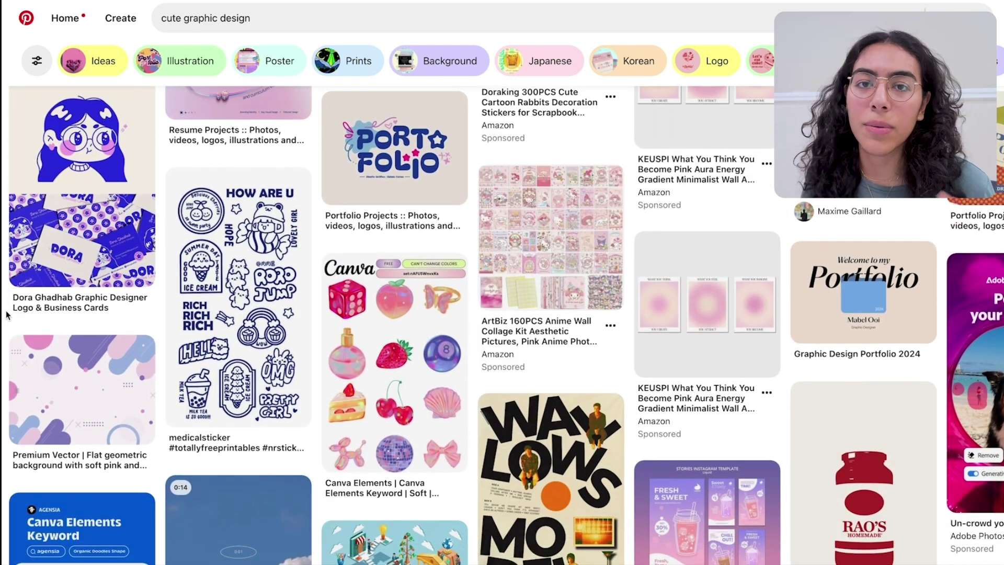
{"action": "scroll", "coordinate": [8, 314], "scroll_direction": "up", "scroll_amount": 5}
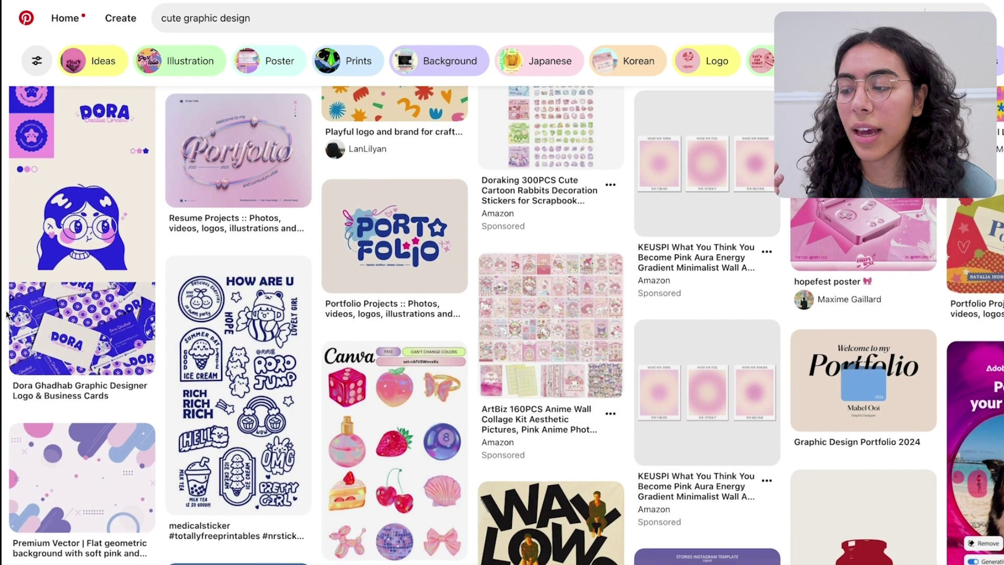
{"action": "scroll", "coordinate": [8, 314], "scroll_direction": "up", "scroll_amount": 1}
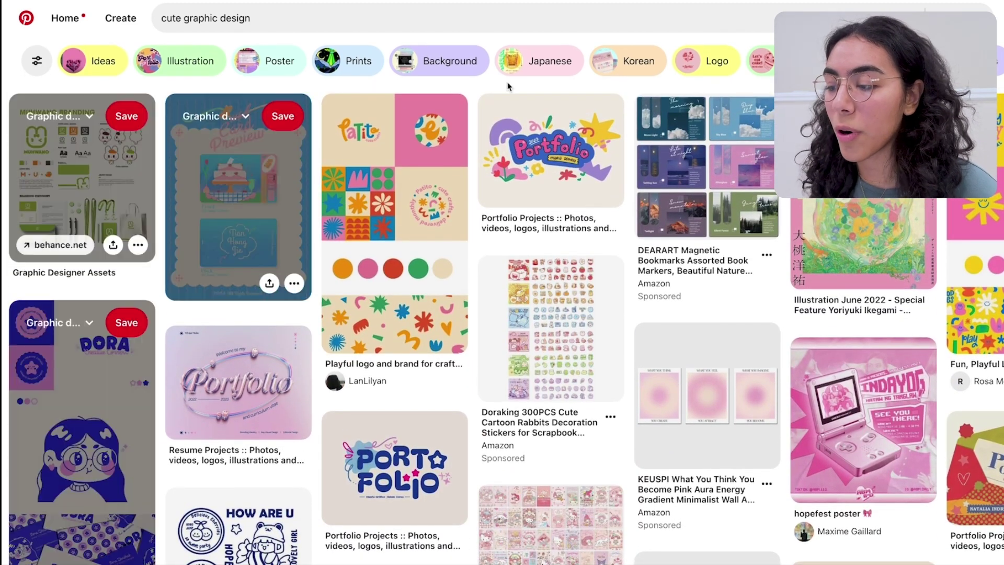
{"action": "left_click", "coordinate": [545, 120]}
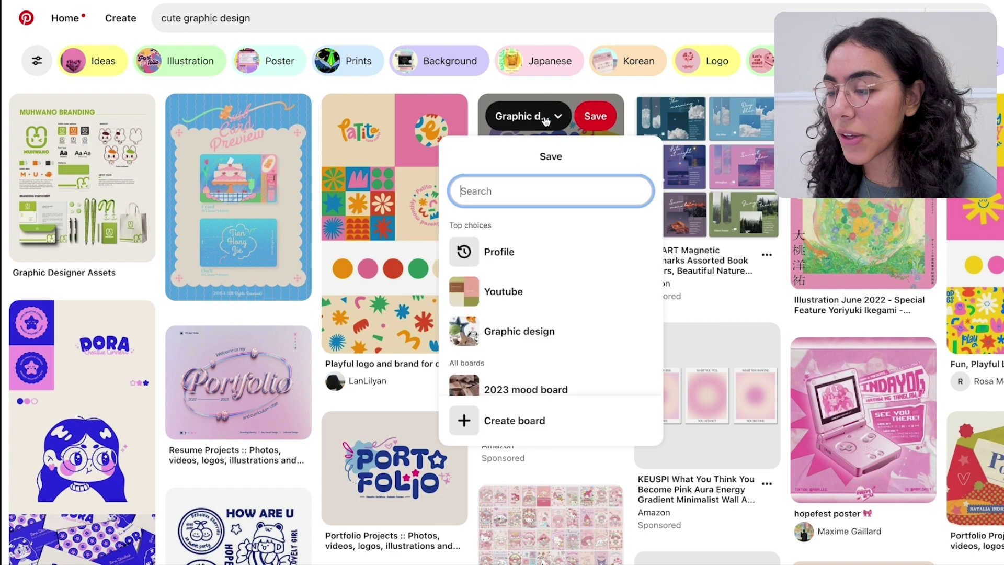
{"action": "left_click", "coordinate": [510, 290]}
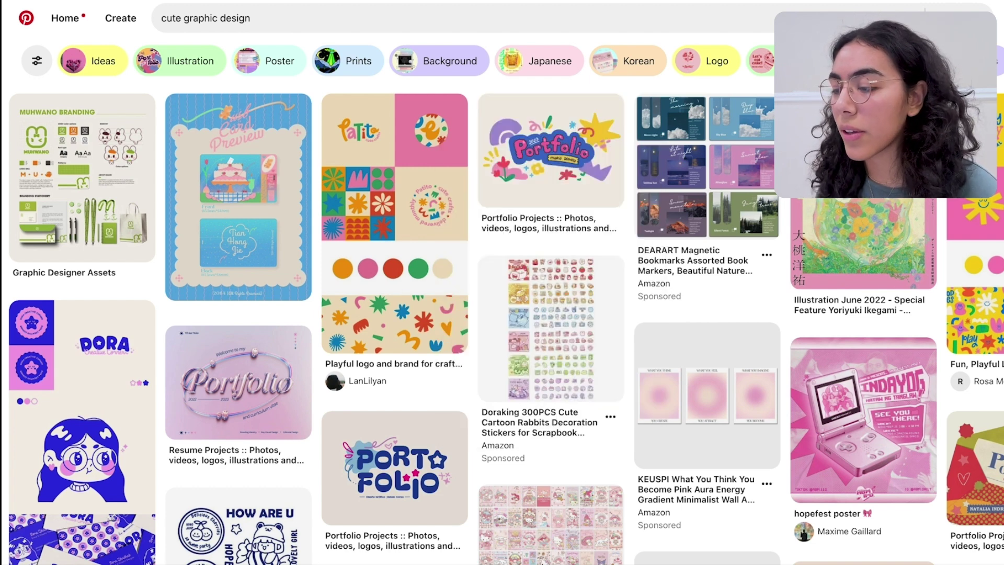
Open the Youtube board's suggested ideas and save the pink and green "Design Color Matching" pin to the board
{"action": "left_click", "coordinate": [550, 559]}
{"action": "scroll", "coordinate": [202, 282], "scroll_direction": "down", "scroll_amount": 3}
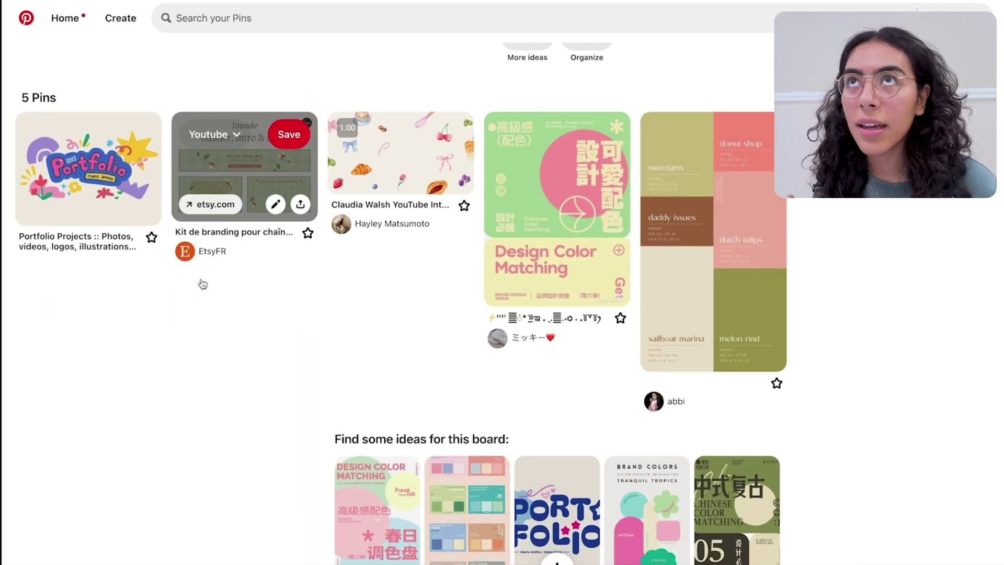
{"action": "left_click", "coordinate": [605, 424]}
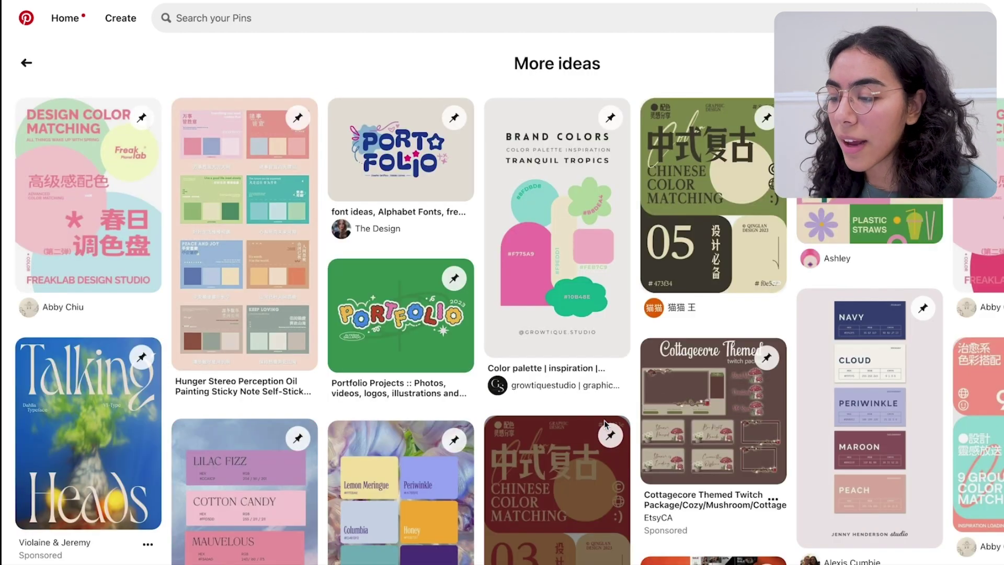
{"action": "scroll", "coordinate": [604, 419], "scroll_direction": "down", "scroll_amount": 1}
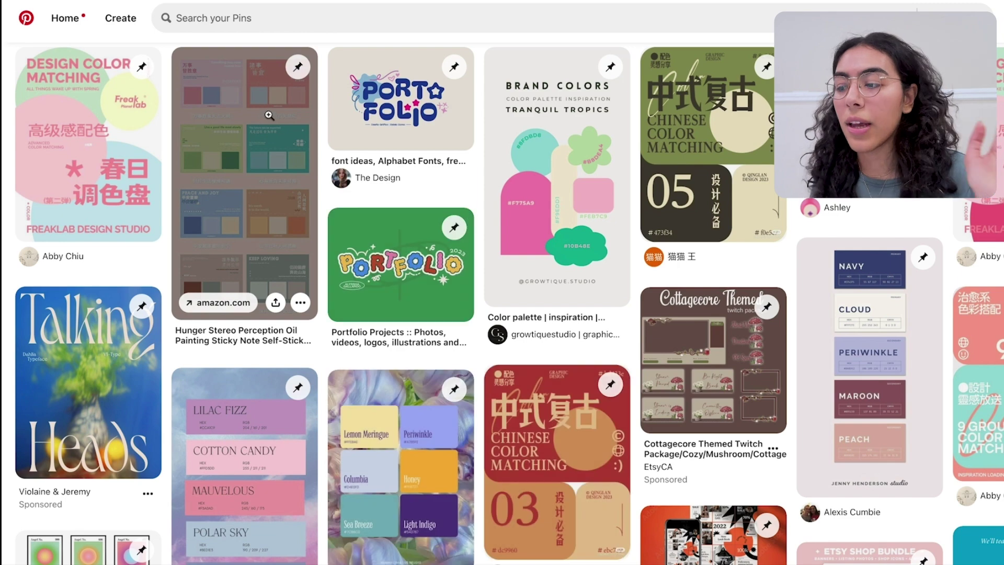
{"action": "left_click", "coordinate": [141, 67]}
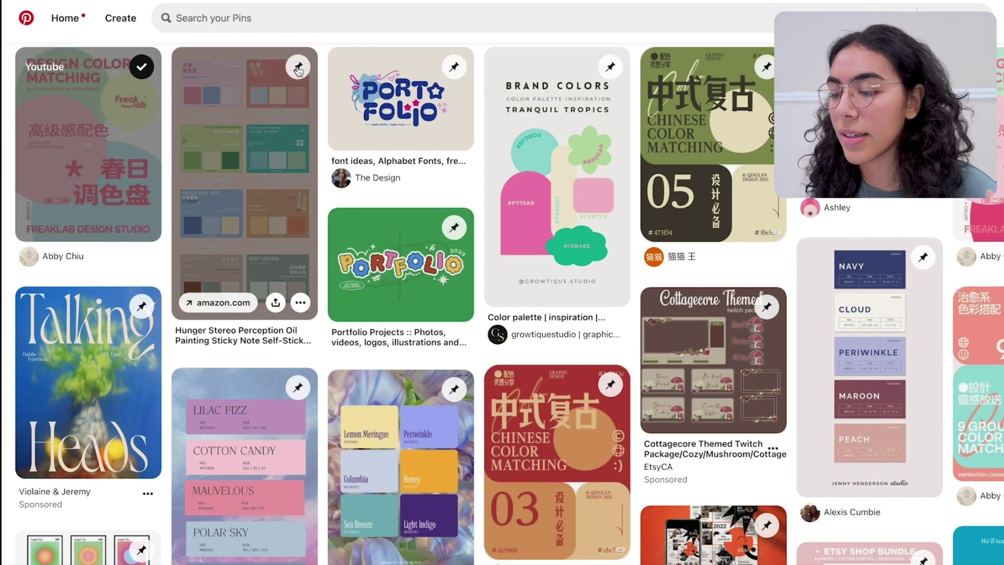
Find the "create heart work" website design with the blue border among the suggestions and save it to the Youtube board
{"action": "scroll", "coordinate": [298, 68], "scroll_direction": "down", "scroll_amount": 5}
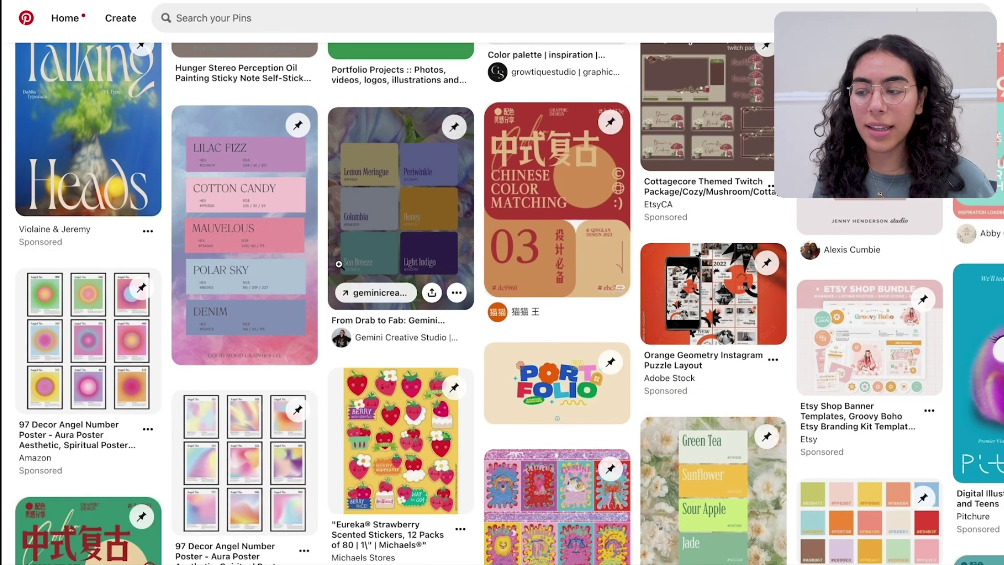
{"action": "scroll", "coordinate": [339, 264], "scroll_direction": "up", "scroll_amount": 2}
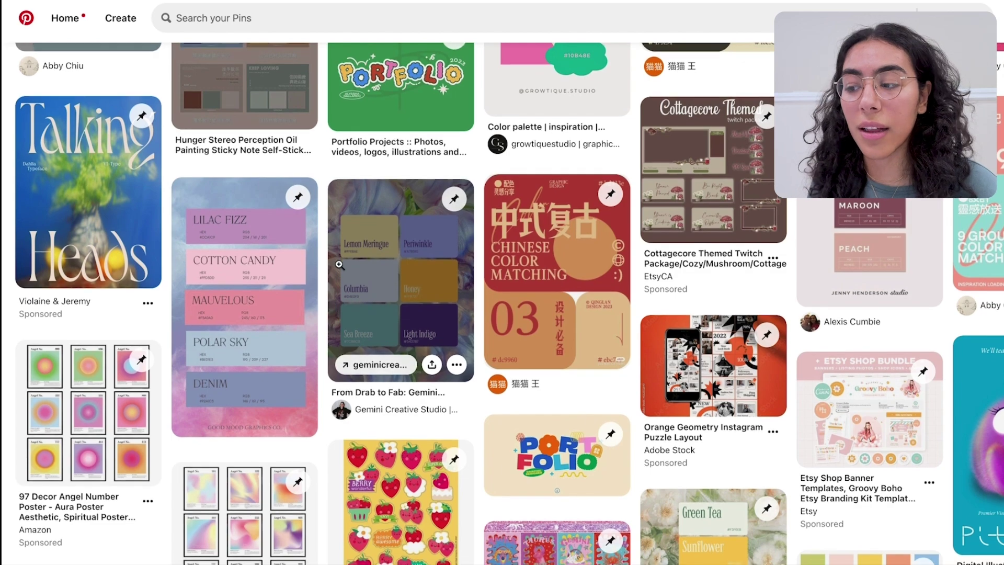
{"action": "scroll", "coordinate": [339, 264], "scroll_direction": "down", "scroll_amount": 9}
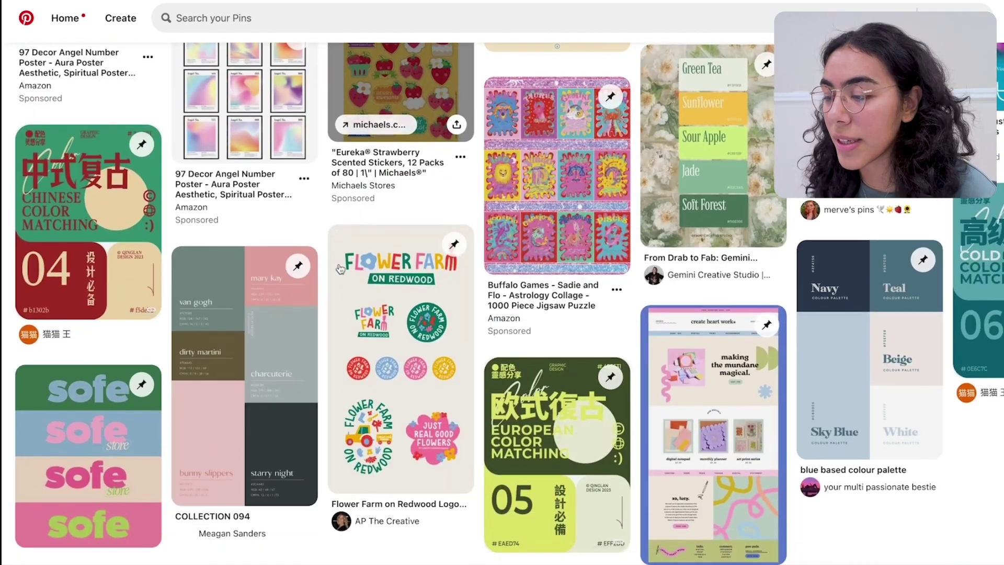
{"action": "scroll", "coordinate": [321, 278], "scroll_direction": "down", "scroll_amount": 6}
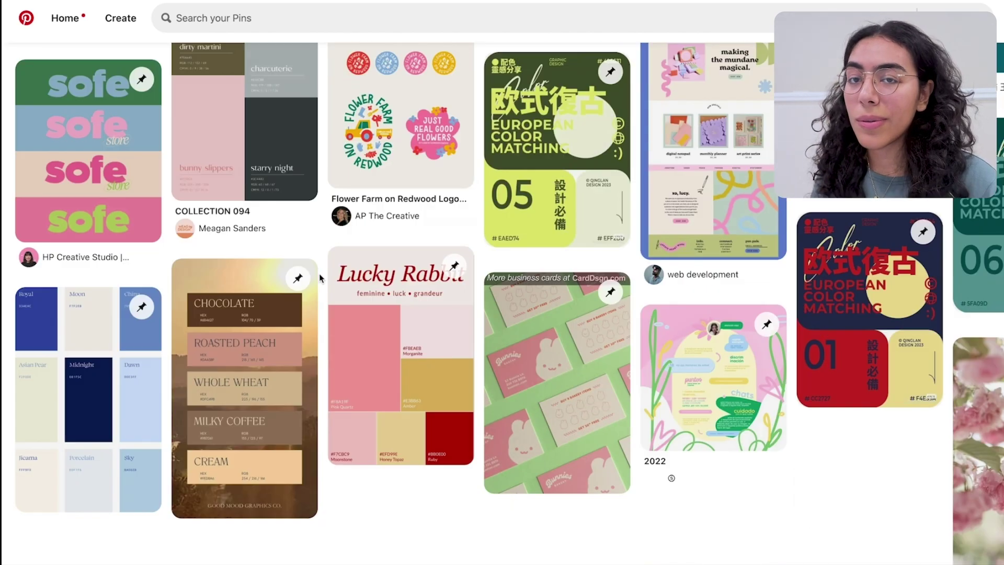
{"action": "scroll", "coordinate": [719, 220], "scroll_direction": "up", "scroll_amount": 2}
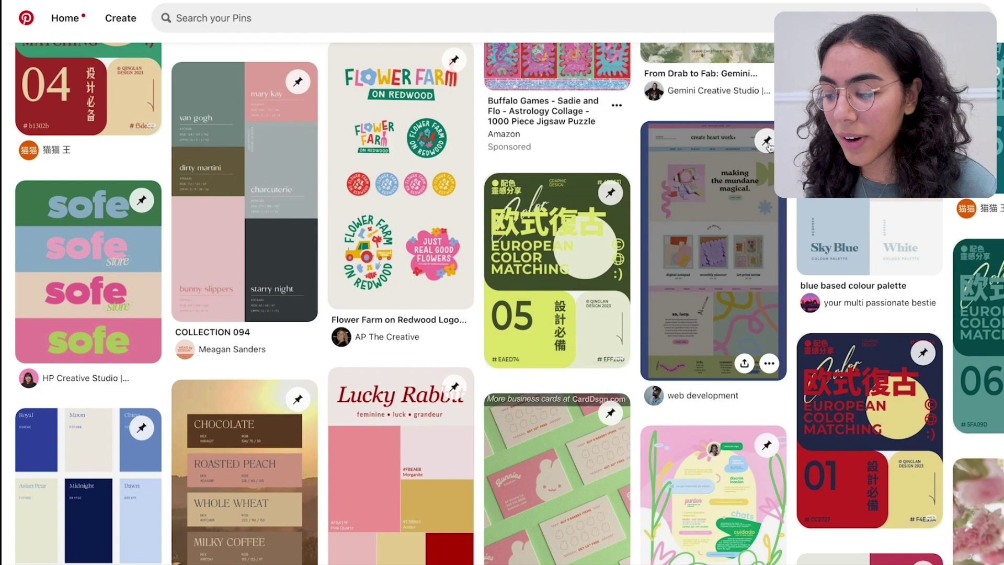
{"action": "left_click", "coordinate": [766, 142]}
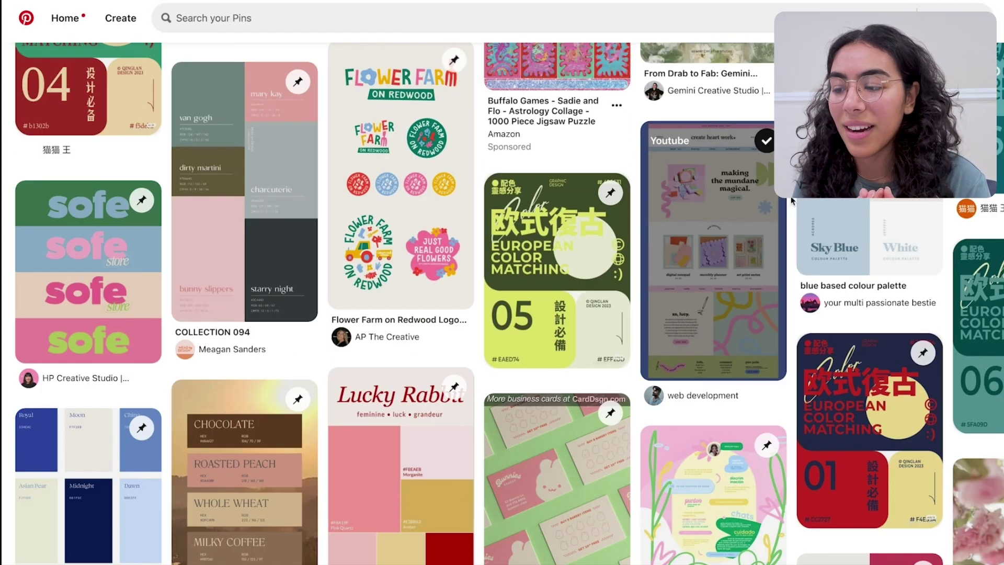
Look through further colour palette and branding suggestions for the Youtube board
{"action": "scroll", "coordinate": [792, 201], "scroll_direction": "down", "scroll_amount": 3}
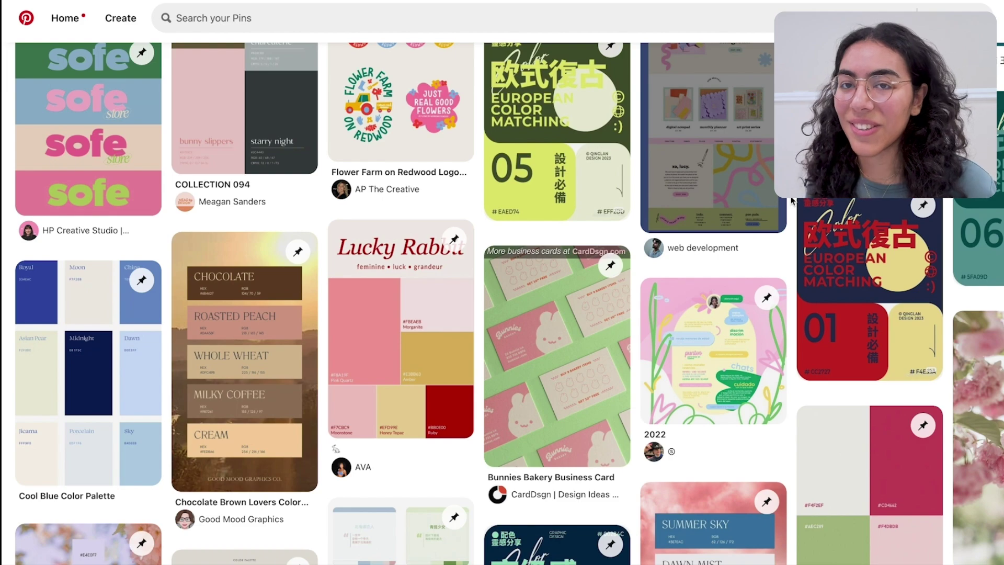
{"action": "scroll", "coordinate": [792, 201], "scroll_direction": "down", "scroll_amount": 2}
{"action": "scroll", "coordinate": [792, 201], "scroll_direction": "down", "scroll_amount": 3}
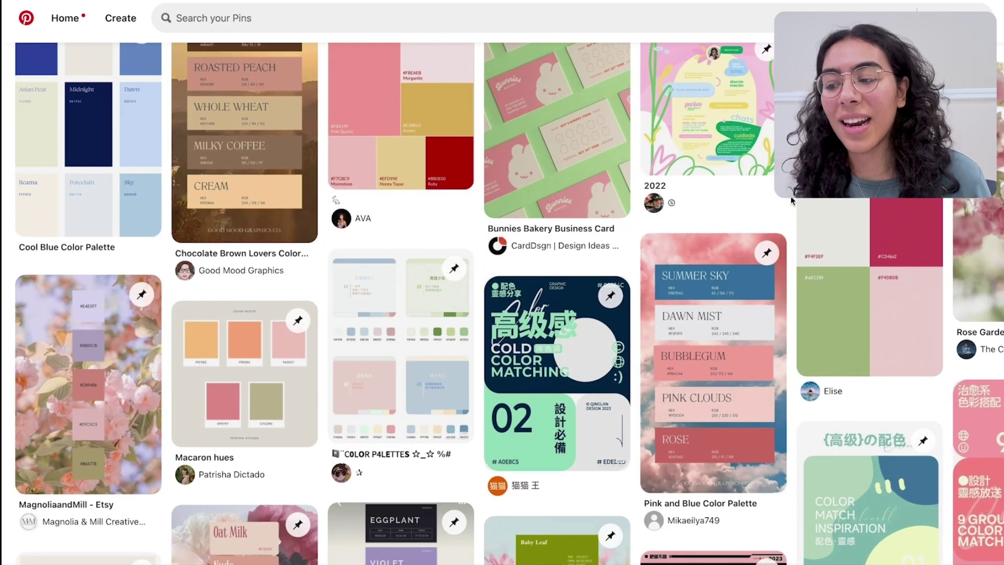
{"action": "scroll", "coordinate": [792, 201], "scroll_direction": "down", "scroll_amount": 2}
{"action": "scroll", "coordinate": [792, 201], "scroll_direction": "down", "scroll_amount": 4}
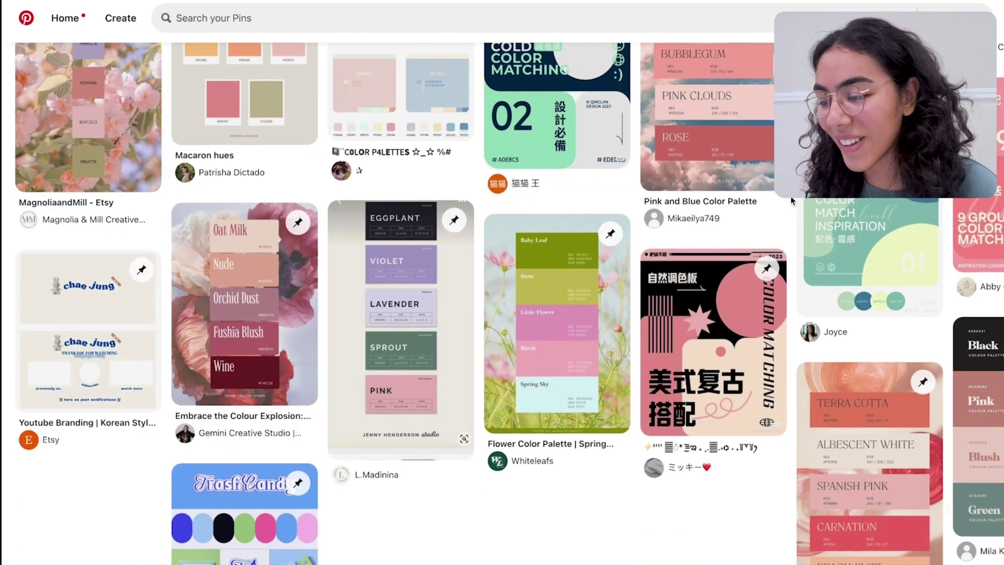
{"action": "scroll", "coordinate": [791, 201], "scroll_direction": "down", "scroll_amount": 6}
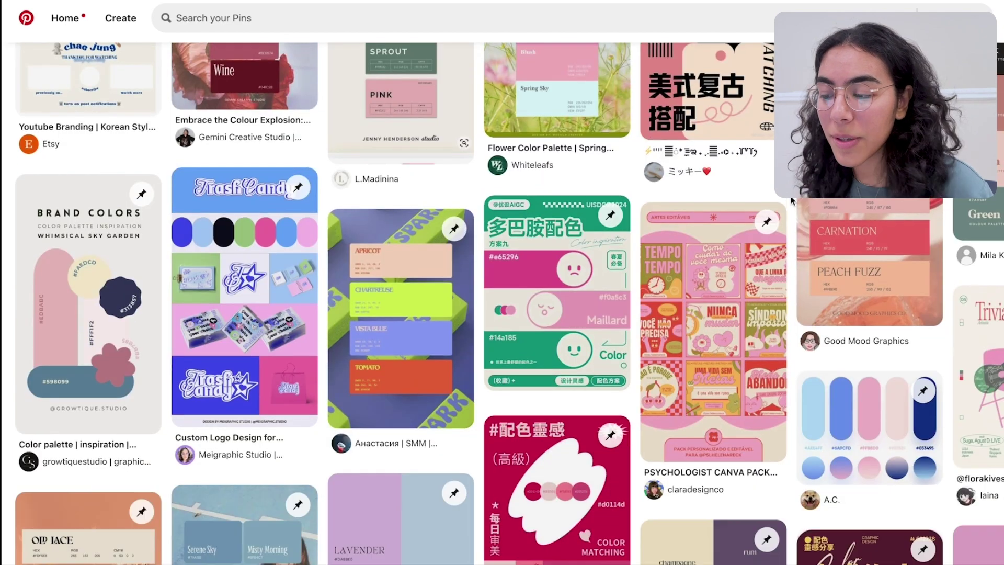
{"action": "scroll", "coordinate": [791, 196], "scroll_direction": "down", "scroll_amount": 3}
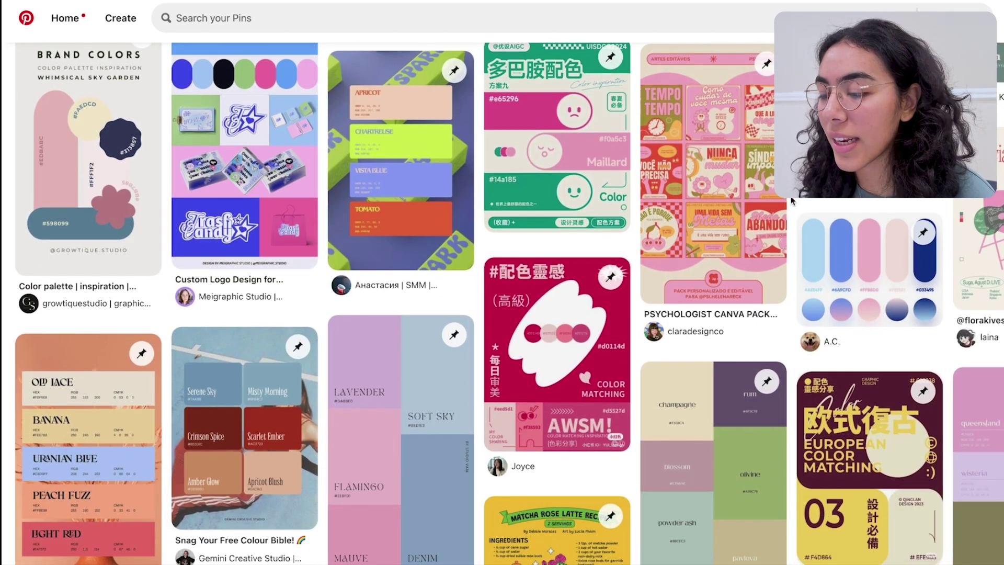
{"action": "scroll", "coordinate": [791, 196], "scroll_direction": "down", "scroll_amount": 1}
{"action": "scroll", "coordinate": [792, 201], "scroll_direction": "down", "scroll_amount": 2}
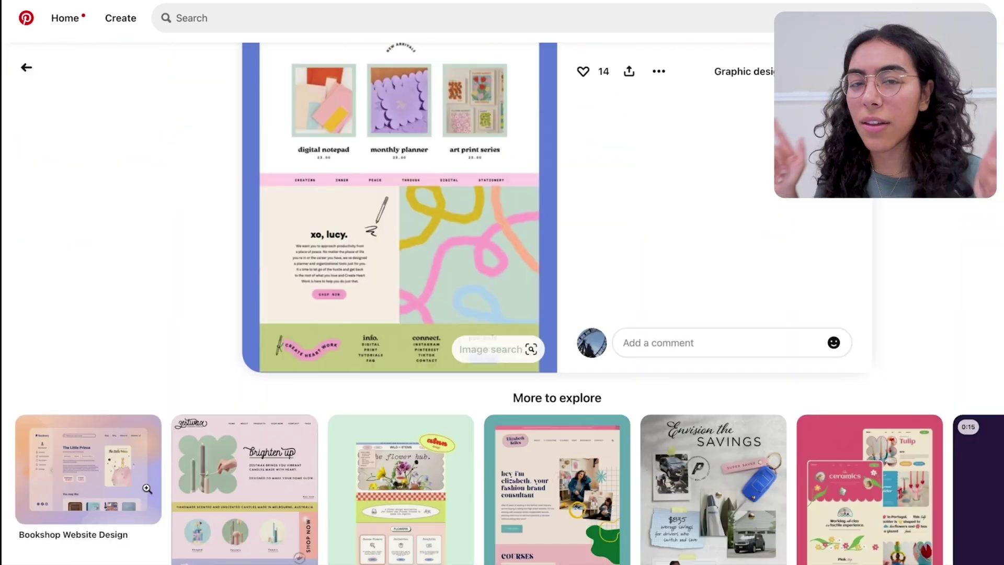
Save the "Wild Stems" flower hub website pin from the create heart work pin's related ideas to the Graphic design board
{"action": "scroll", "coordinate": [146, 471], "scroll_direction": "down", "scroll_amount": 3}
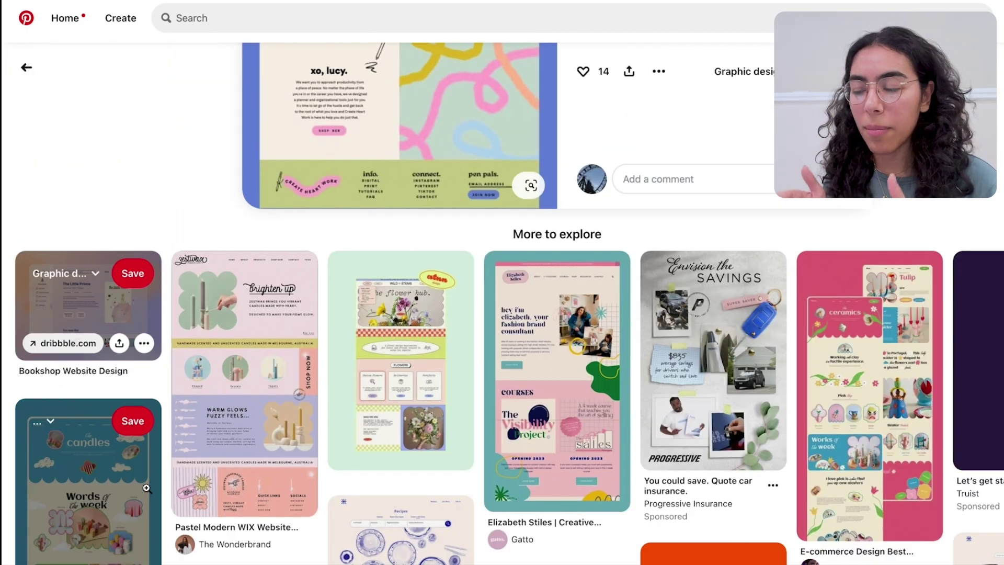
{"action": "scroll", "coordinate": [146, 487], "scroll_direction": "down", "scroll_amount": 1}
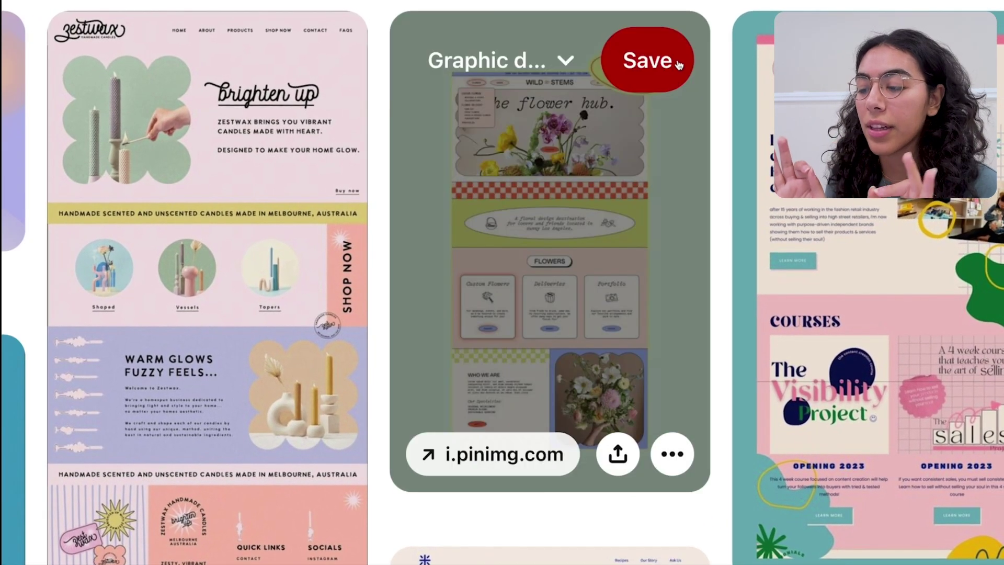
{"action": "left_click", "coordinate": [675, 63]}
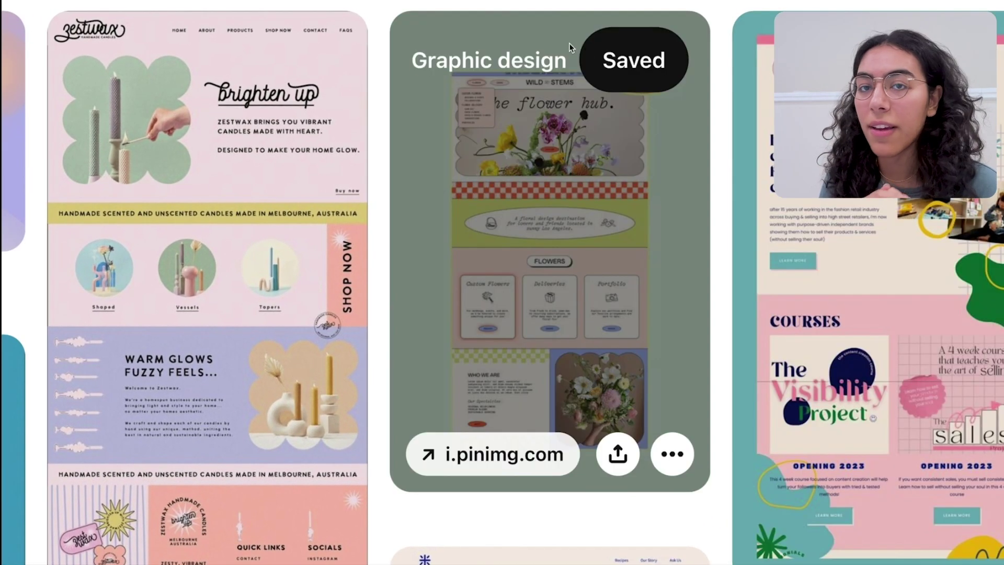
Open the "Wild Stems" flower hub pin and examine its full page layout
{"action": "left_click", "coordinate": [545, 73]}
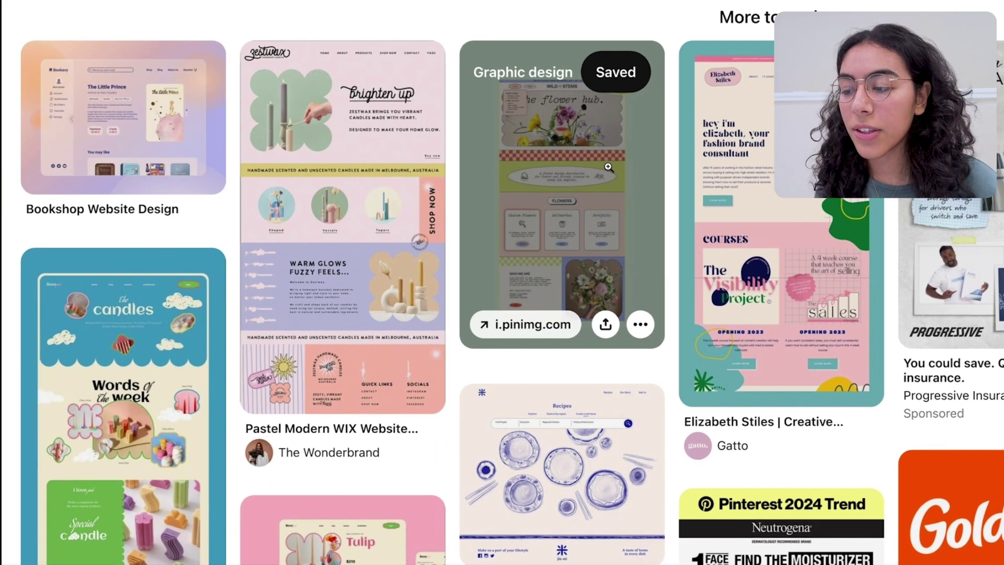
{"action": "left_click", "coordinate": [608, 166]}
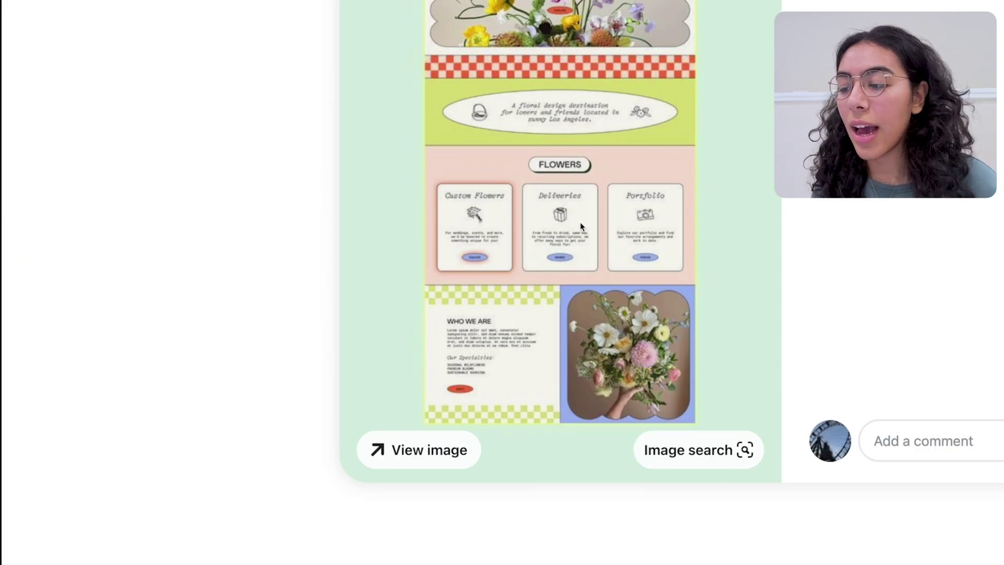
{"action": "scroll", "coordinate": [580, 222], "scroll_direction": "down", "scroll_amount": 5}
{"action": "scroll", "coordinate": [580, 228], "scroll_direction": "up", "scroll_amount": 10}
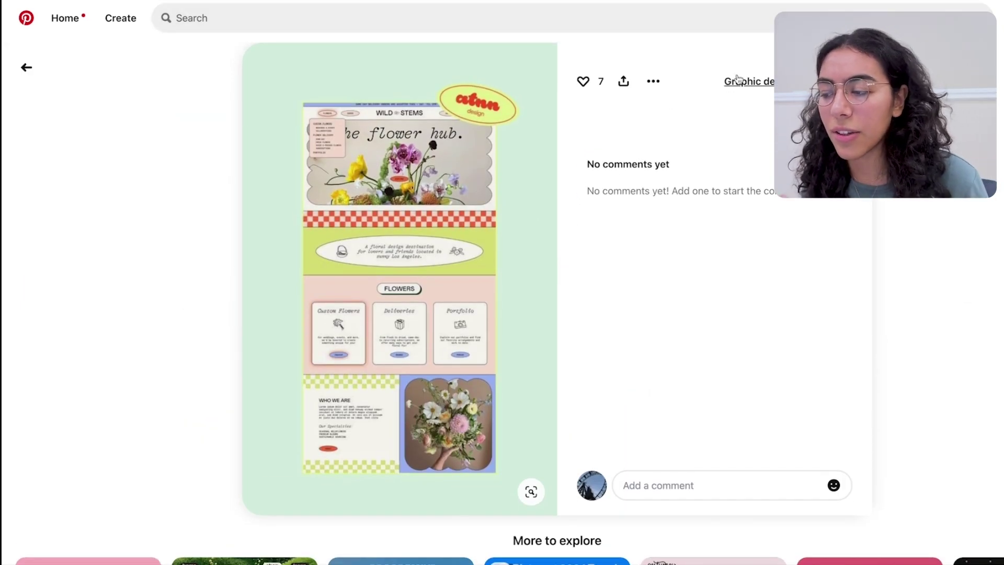
Search the boards for "yo", switch the "Wild Stems" pin to the Youtube board and leave the pin
{"action": "left_click", "coordinate": [762, 92]}
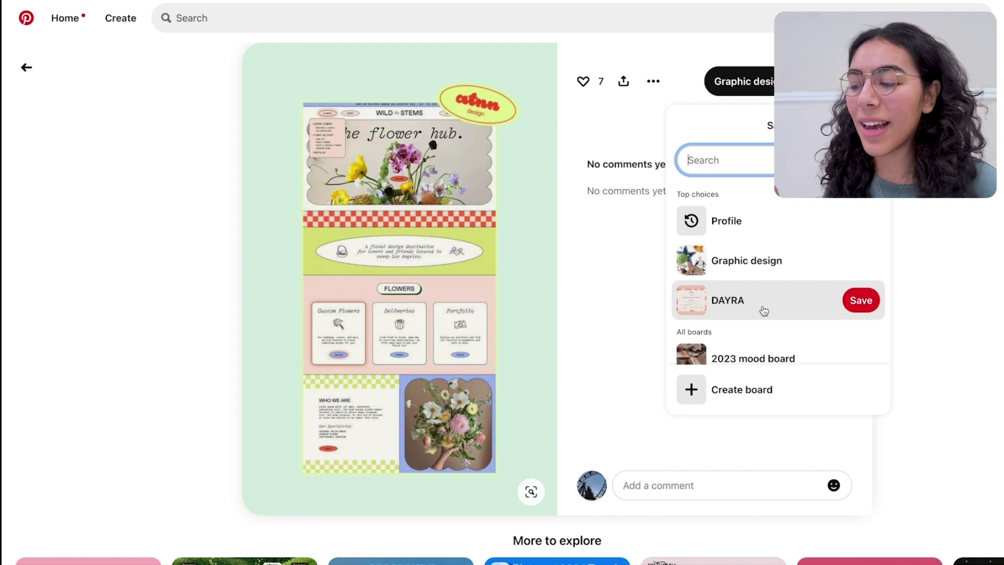
{"action": "scroll", "coordinate": [764, 311], "scroll_direction": "down", "scroll_amount": 2}
{"action": "scroll", "coordinate": [762, 309], "scroll_direction": "up", "scroll_amount": 2}
{"action": "type", "text": "uo"}
{"action": "key", "text": "BackSpace"}
{"action": "key", "text": "BackSpace"}
{"action": "type", "text": "y"}
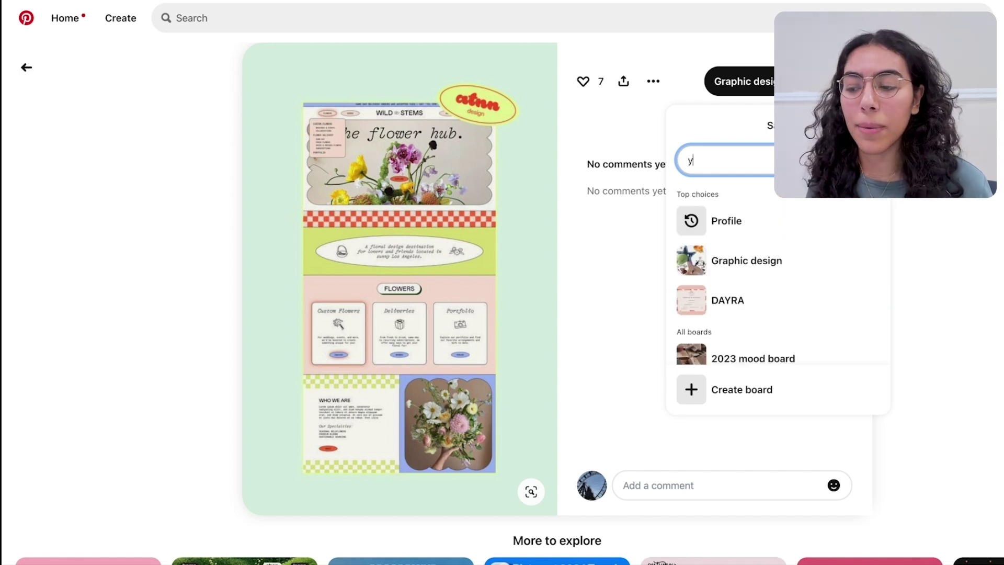
{"action": "type", "text": "o"}
{"action": "left_click", "coordinate": [744, 258]}
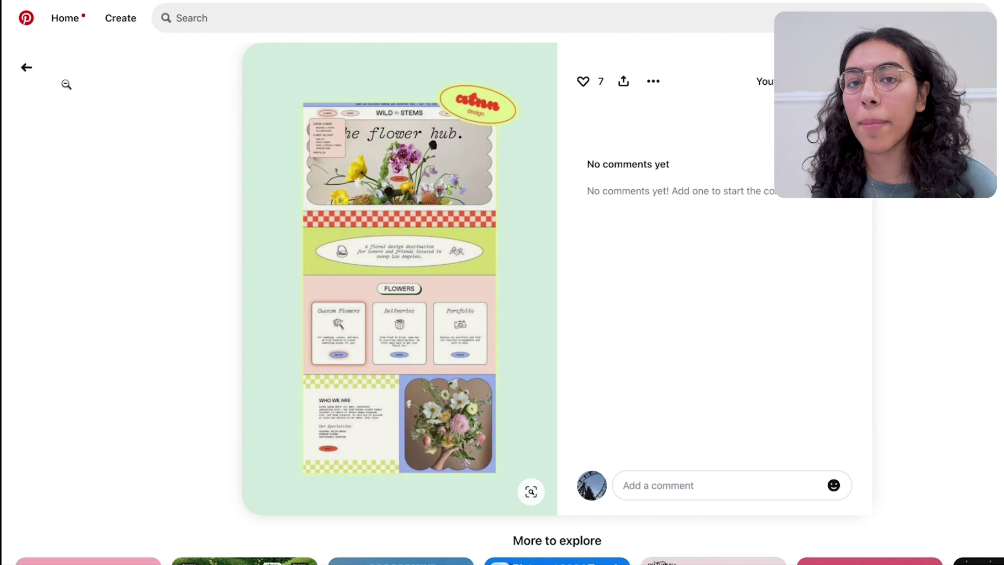
{"action": "left_click", "coordinate": [26, 67]}
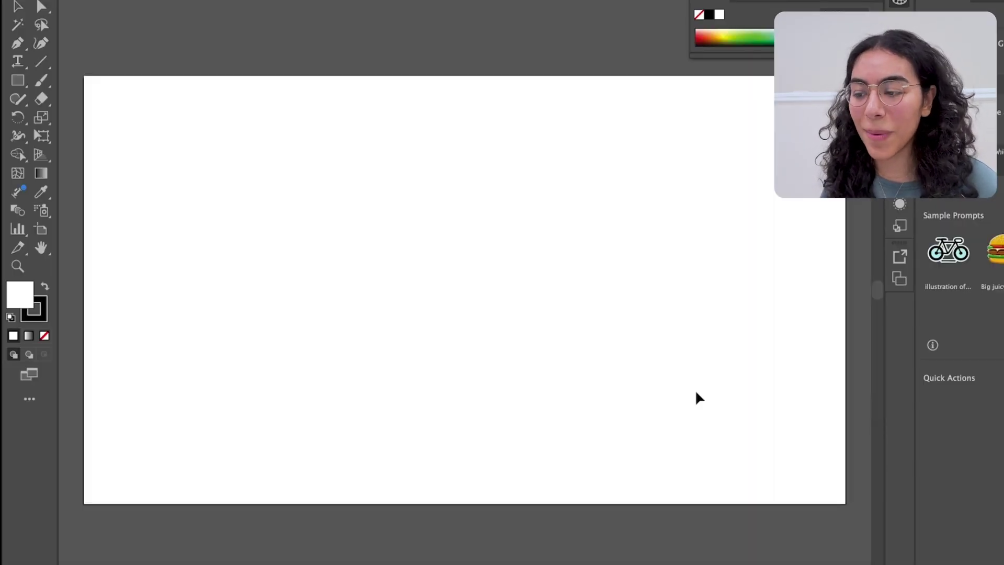
Arrange the Illustrator window beside a narrowed Pinterest window and bring the board's saved pins into view
{"action": "scroll", "coordinate": [367, 269], "scroll_direction": "down", "scroll_amount": 5}
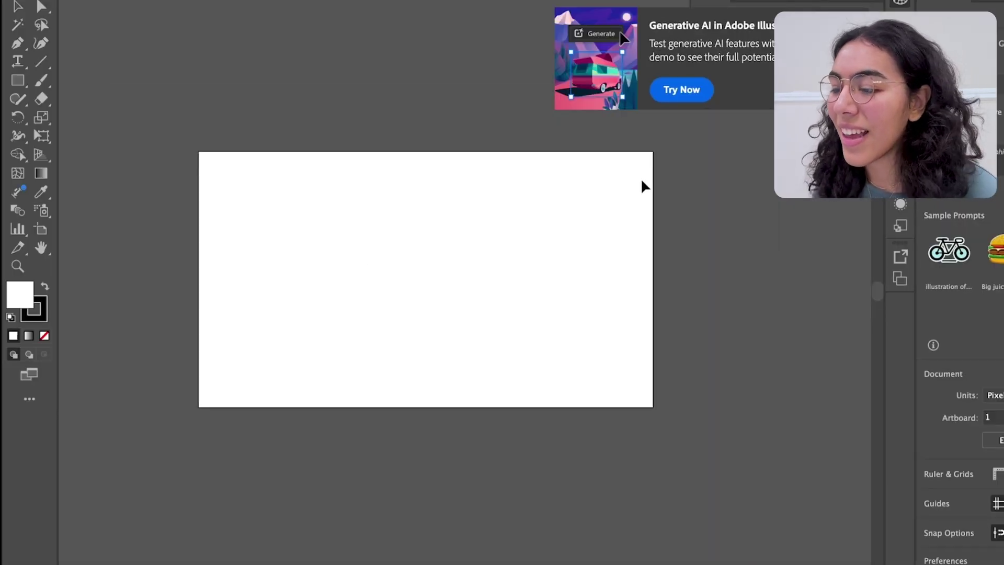
{"action": "left_click_drag", "start_coordinate": [4, 334], "coordinate": [461, 302]}
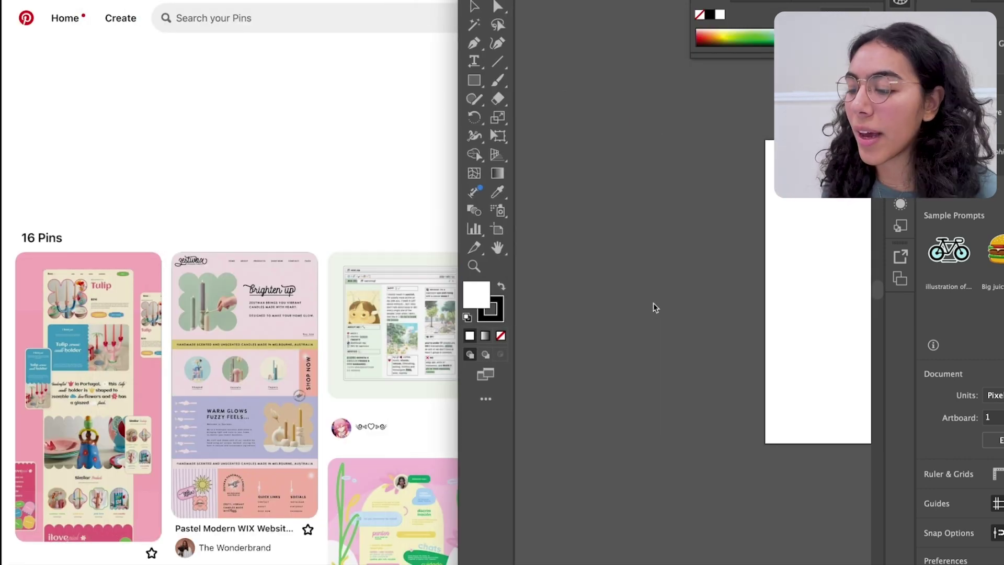
{"action": "left_click", "coordinate": [193, 140]}
{"action": "left_click_drag", "start_coordinate": [1002, 325], "coordinate": [477, 326]}
{"action": "scroll", "coordinate": [378, 341], "scroll_direction": "down", "scroll_amount": 2}
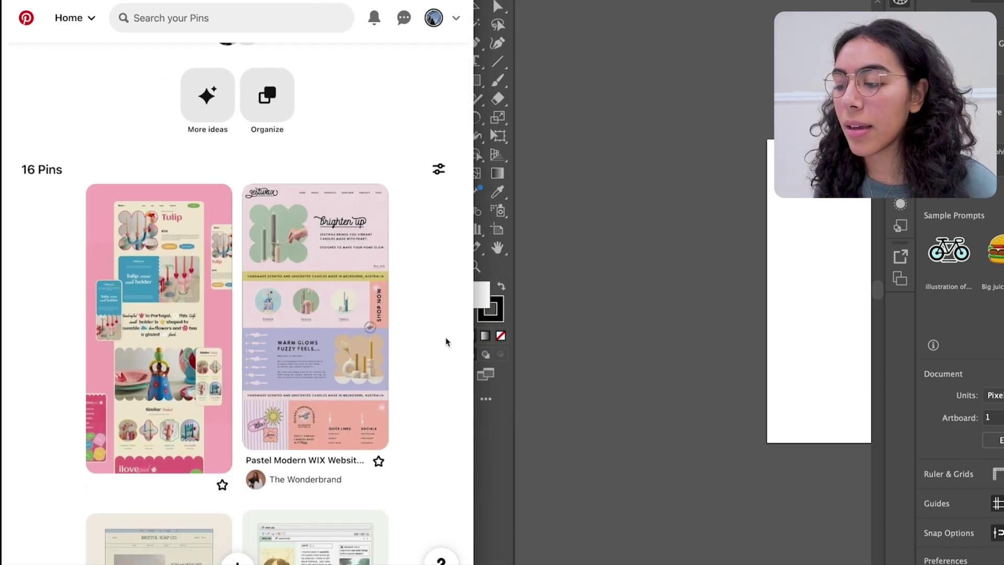
Copy the pale green web page layout pin's image from the Youtube board and paste it beside the upper part of the Illustrator artboard
{"action": "scroll", "coordinate": [446, 340], "scroll_direction": "down", "scroll_amount": 5}
{"action": "scroll", "coordinate": [446, 341], "scroll_direction": "down", "scroll_amount": 2}
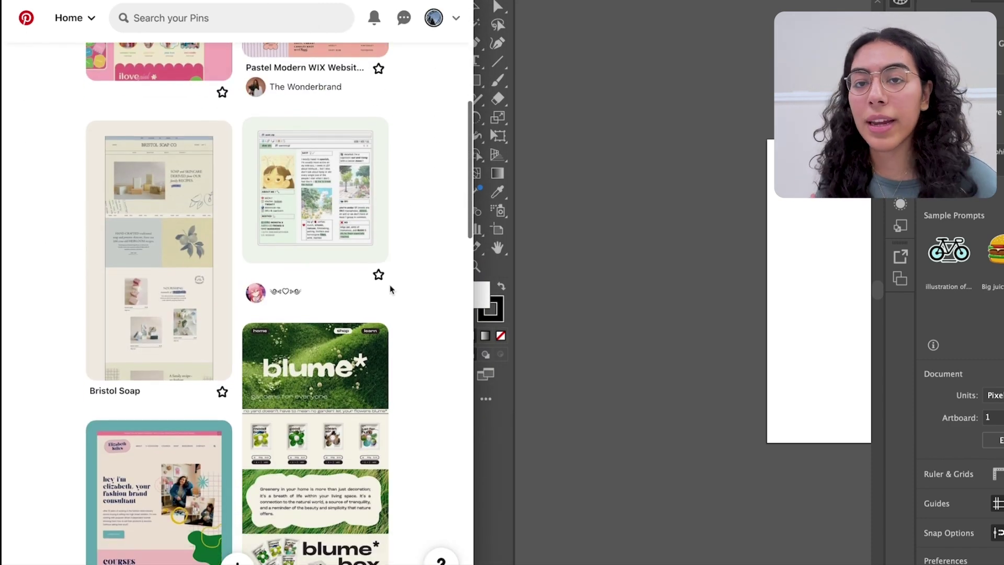
{"action": "right_click", "coordinate": [324, 190]}
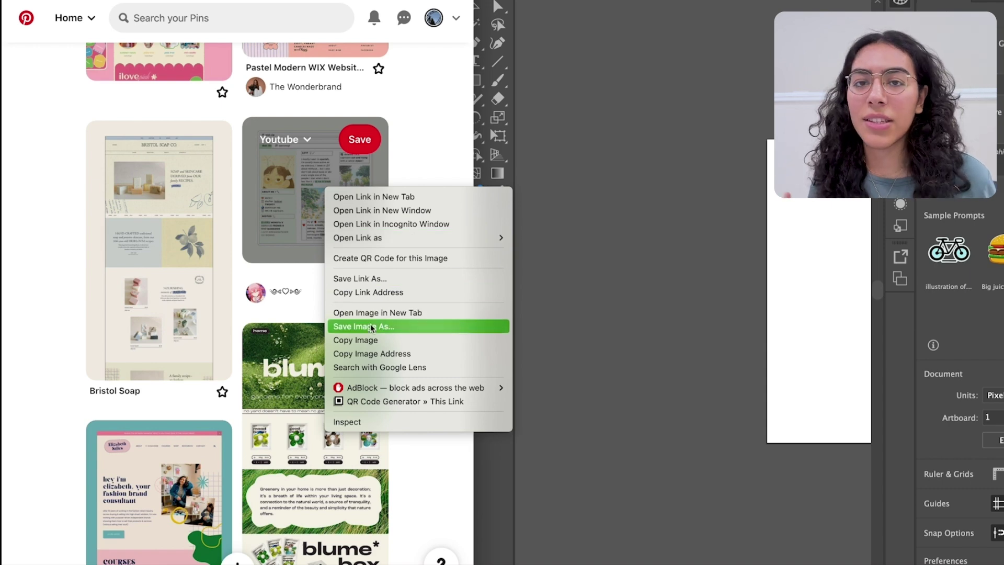
{"action": "left_click", "coordinate": [372, 340]}
{"action": "left_click", "coordinate": [555, 284]}
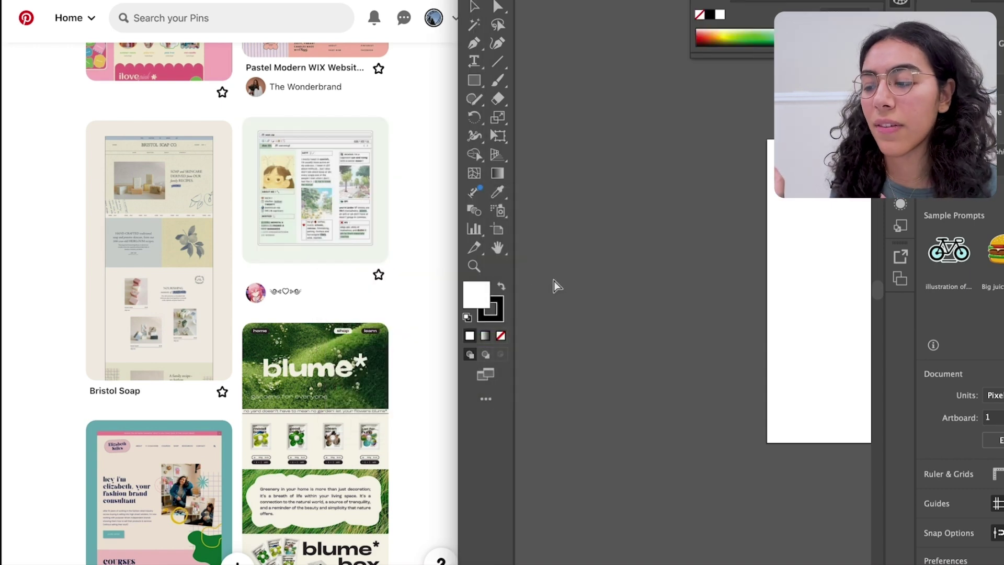
{"action": "key", "text": "cmd+v"}
{"action": "left_click_drag", "start_coordinate": [684, 287], "coordinate": [620, 106]}
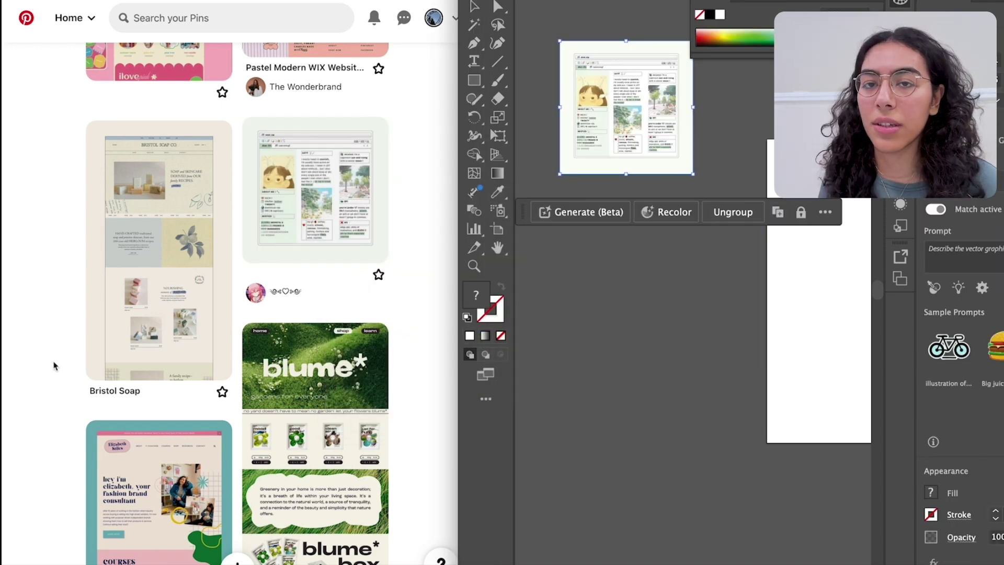
Copy the "Wild Stems" flower hub pin's image and place it in Illustrator below the first reference, next to the artboard
{"action": "left_click", "coordinate": [54, 365]}
{"action": "scroll", "coordinate": [54, 365], "scroll_direction": "down", "scroll_amount": 10}
{"action": "scroll", "coordinate": [54, 365], "scroll_direction": "down", "scroll_amount": 2}
{"action": "right_click", "coordinate": [317, 271]}
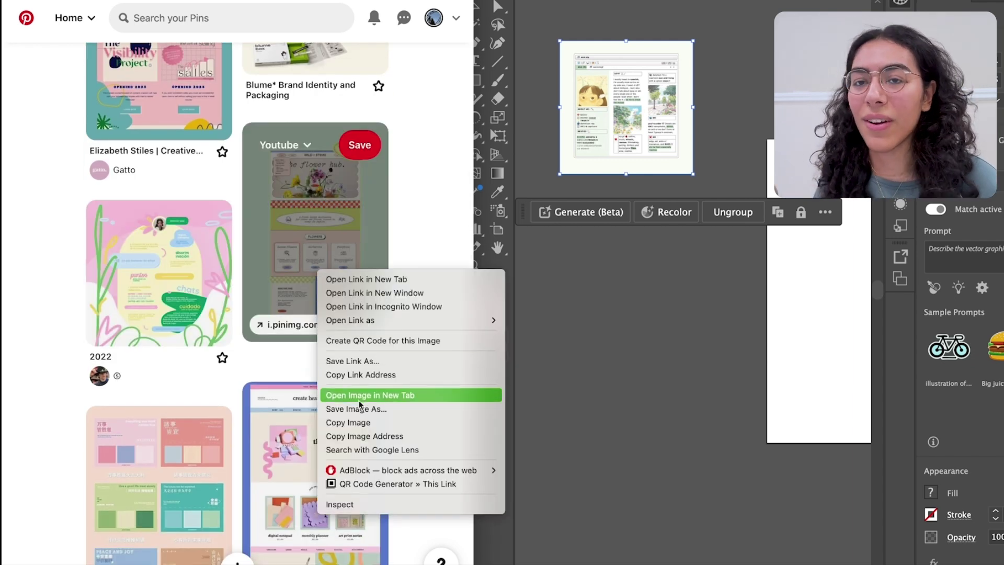
{"action": "left_click", "coordinate": [360, 423]}
{"action": "left_click", "coordinate": [549, 383]}
{"action": "key", "text": "cmd+v"}
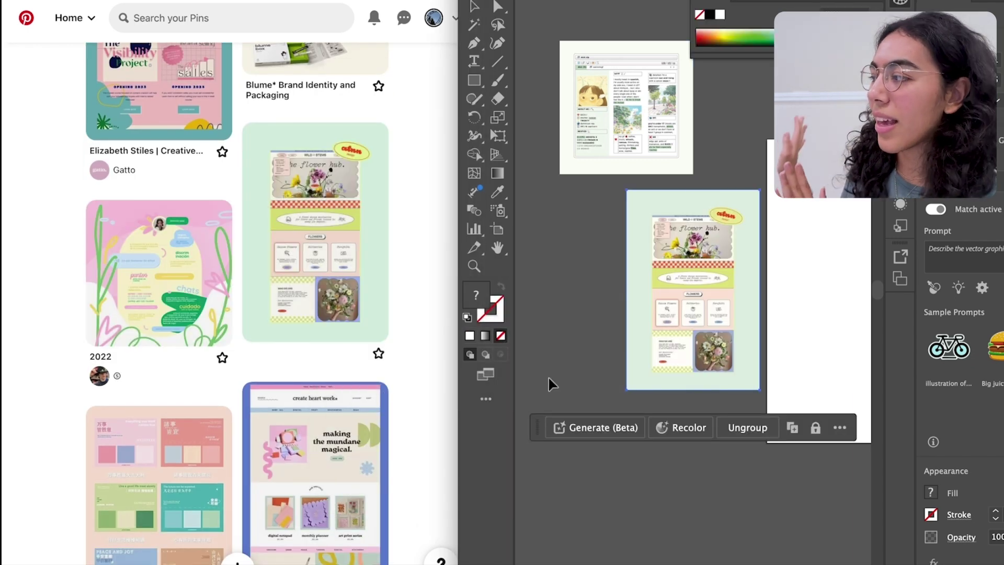
{"action": "left_click_drag", "start_coordinate": [686, 295], "coordinate": [680, 291]}
Look through the board's remaining pins and copy the image of the "Hunger Stereo Perception" colour palette pin
{"action": "scroll", "coordinate": [406, 360], "scroll_direction": "down", "scroll_amount": 5}
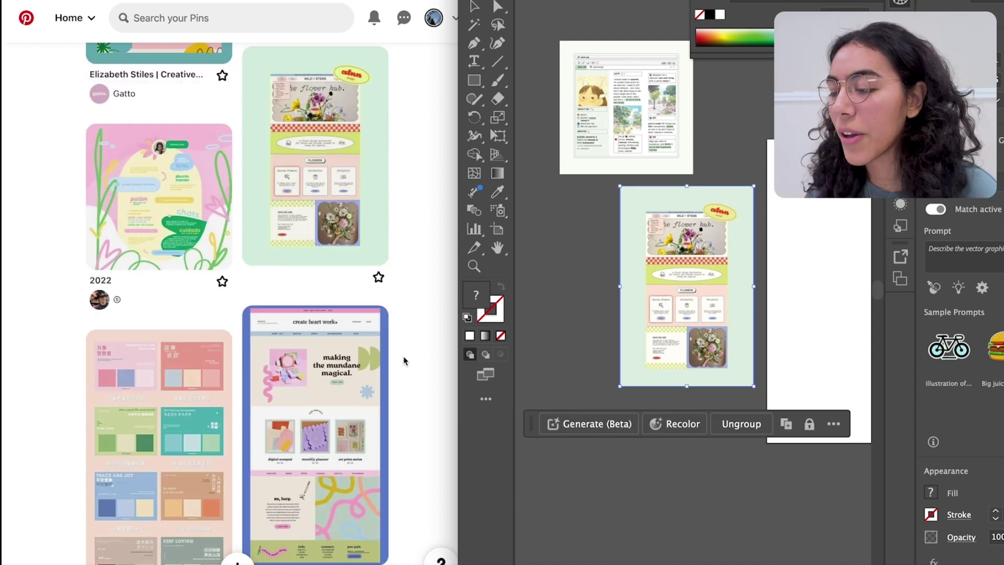
{"action": "scroll", "coordinate": [405, 361], "scroll_direction": "down", "scroll_amount": 10}
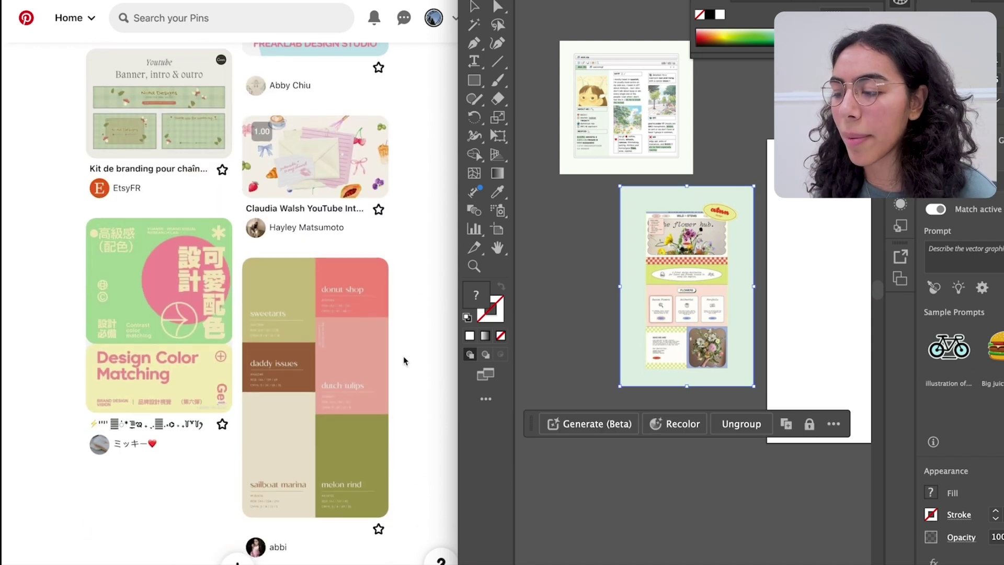
{"action": "left_click", "coordinate": [402, 311]}
{"action": "scroll", "coordinate": [402, 312], "scroll_direction": "up", "scroll_amount": 3}
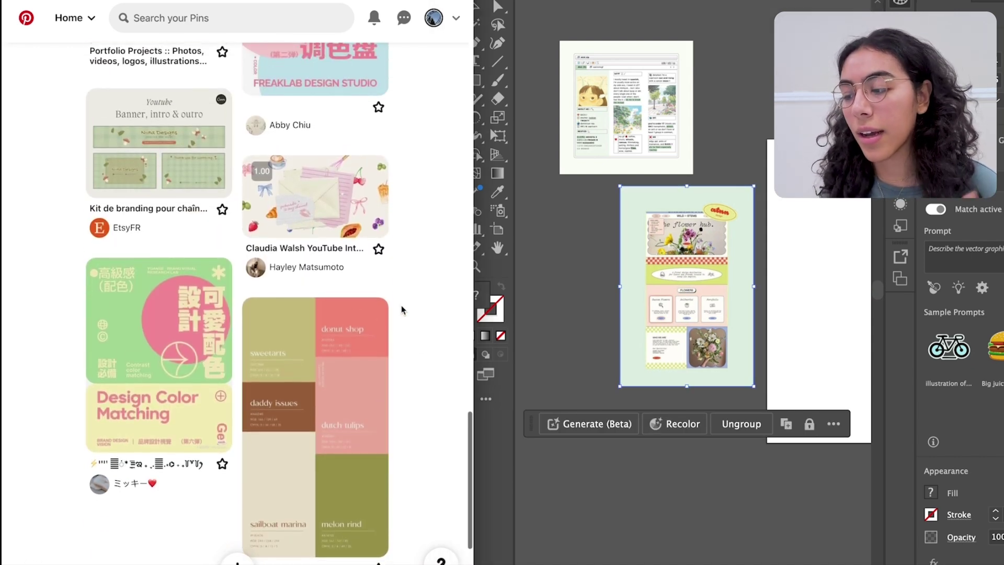
{"action": "scroll", "coordinate": [402, 310], "scroll_direction": "up", "scroll_amount": 6}
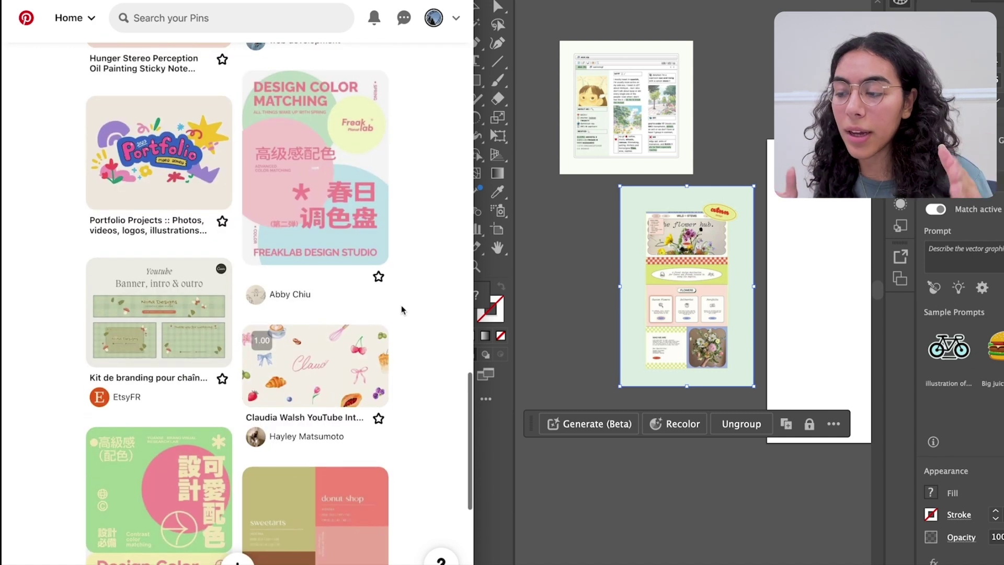
{"action": "scroll", "coordinate": [402, 310], "scroll_direction": "up", "scroll_amount": 9}
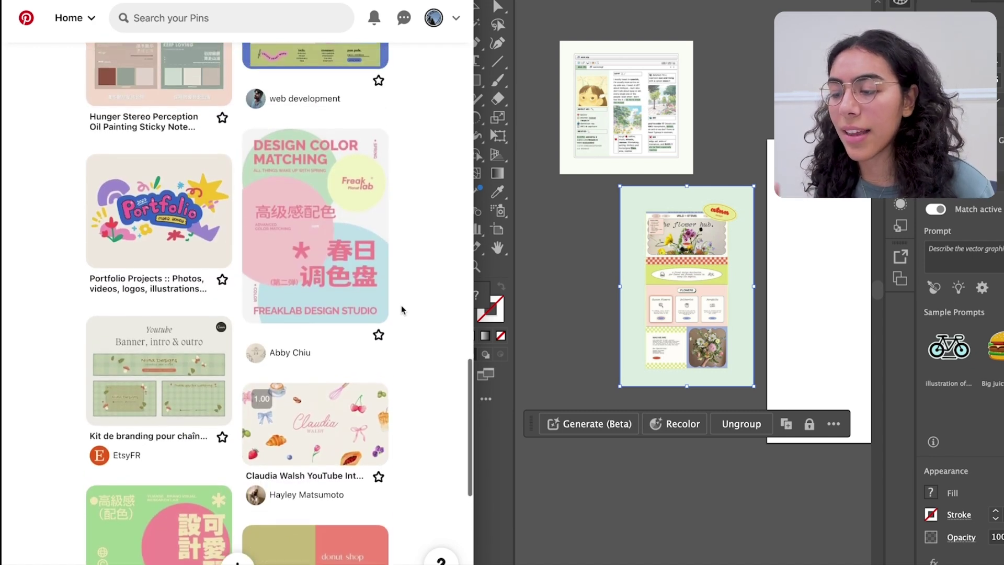
{"action": "scroll", "coordinate": [403, 310], "scroll_direction": "down", "scroll_amount": 3}
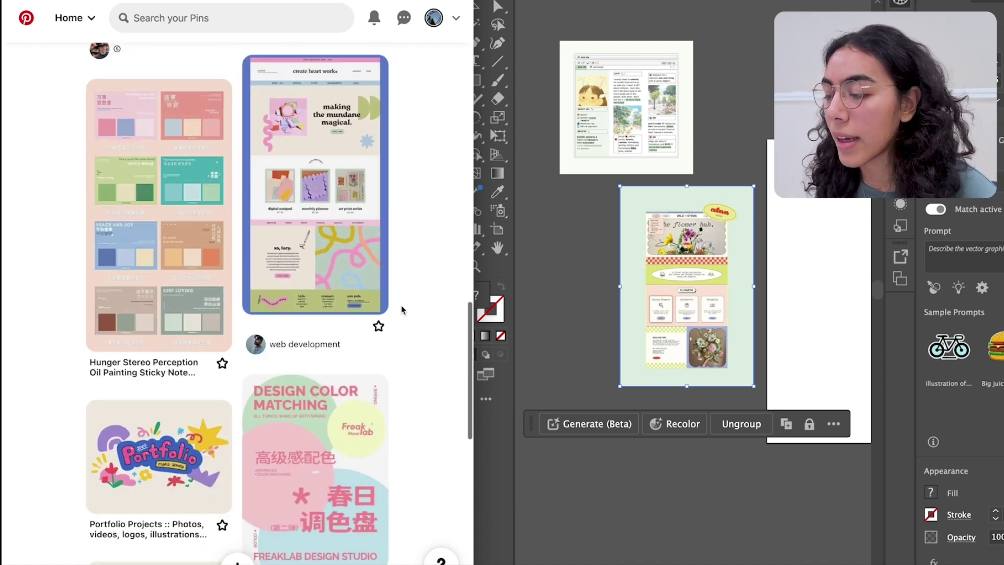
{"action": "right_click", "coordinate": [137, 204]}
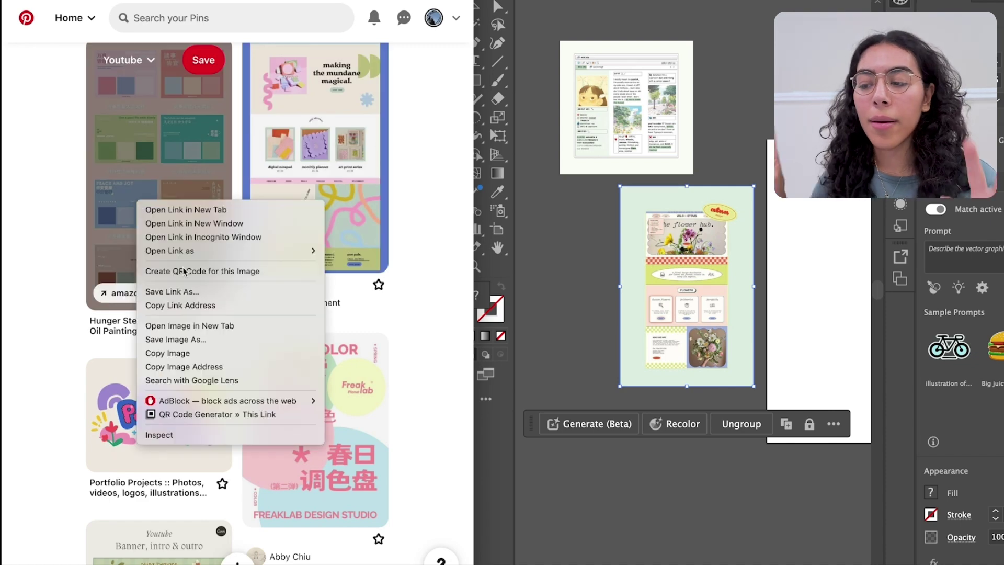
{"action": "left_click", "coordinate": [198, 355]}
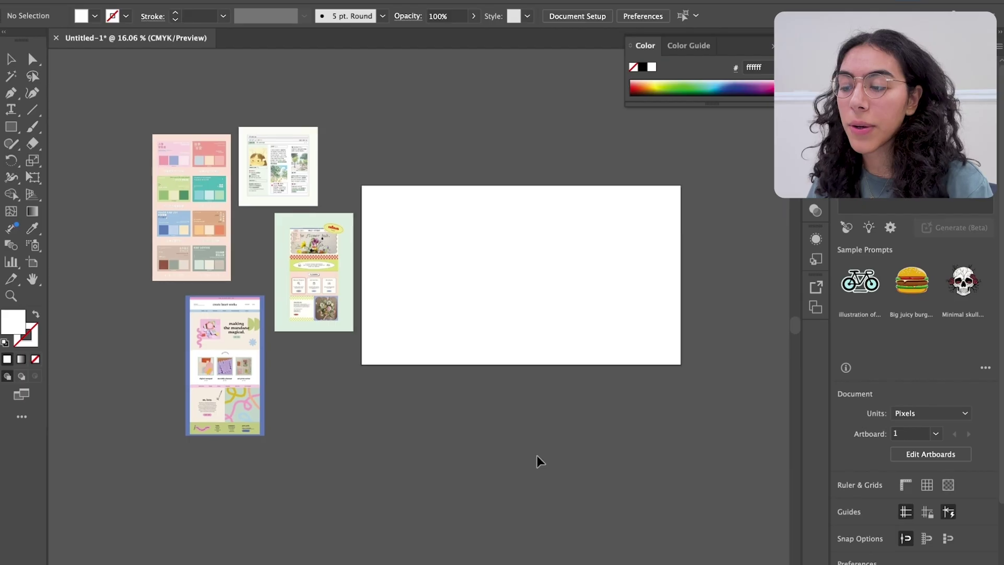
Paste the YouTube end screen layout screenshot into the document and move it to the artboard's upper-left corner
{"action": "key", "text": "ctrl+v"}
{"action": "scroll", "coordinate": [504, 469], "scroll_direction": "down", "scroll_amount": 2}
{"action": "left_click_drag", "start_coordinate": [441, 265], "coordinate": [459, 109]}
{"action": "scroll", "coordinate": [460, 109], "scroll_direction": "up", "scroll_amount": 5}
{"action": "left_click_drag", "start_coordinate": [436, 142], "coordinate": [378, 234]}
Enlarge the end screen screenshot from its lower-right corner until it covers the whole artboard
{"action": "scroll", "coordinate": [377, 233], "scroll_direction": "down", "scroll_amount": 3}
{"action": "scroll", "coordinate": [377, 233], "scroll_direction": "down", "scroll_amount": 3}
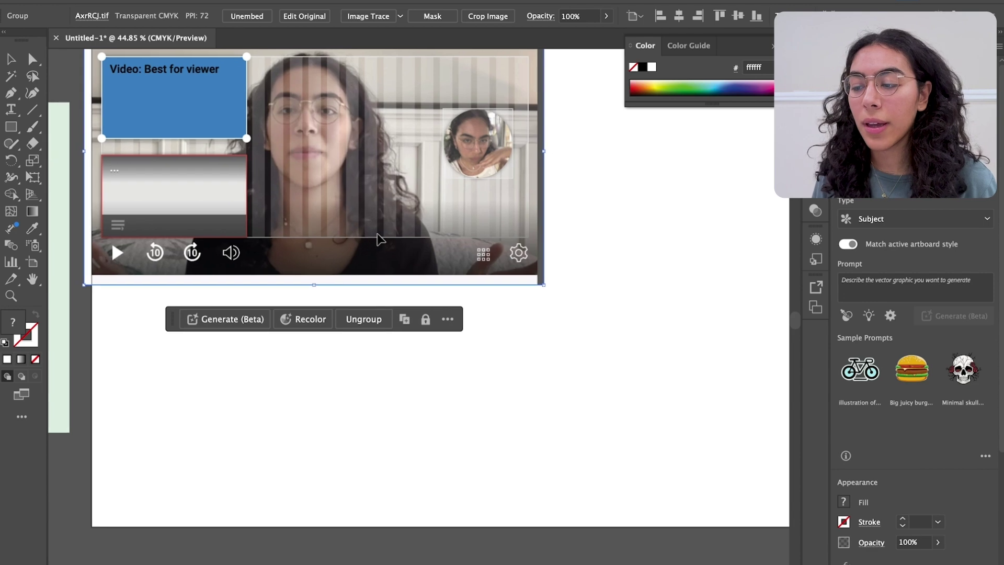
{"action": "scroll", "coordinate": [647, 415], "scroll_direction": "down", "scroll_amount": 2}
{"action": "scroll", "coordinate": [649, 418], "scroll_direction": "down", "scroll_amount": 3}
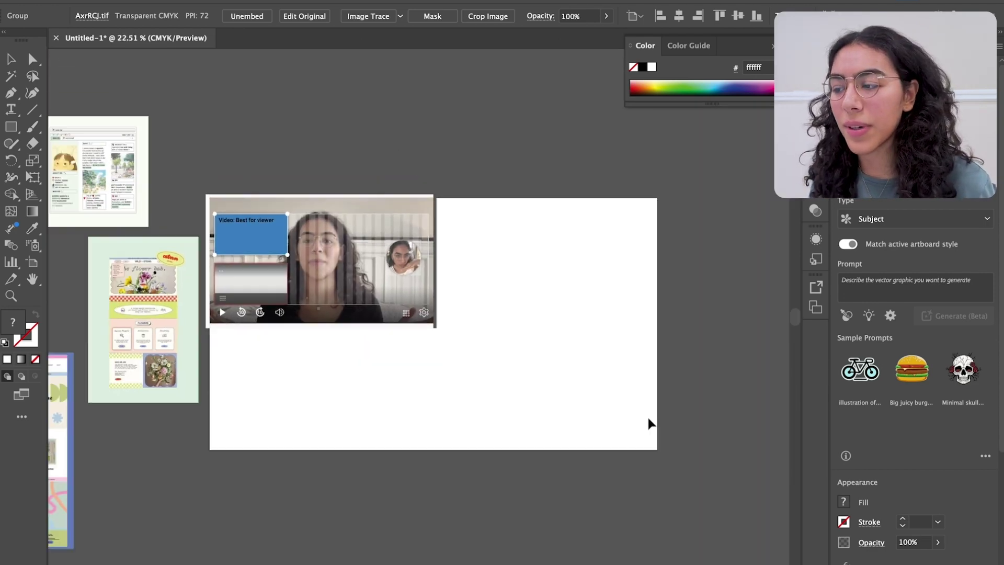
{"action": "left_click_drag", "start_coordinate": [503, 357], "coordinate": [661, 448]}
Fine-tune the end screen screenshot's position and size to match the artboard edges, and cancel the numeric Move
{"action": "scroll", "coordinate": [486, 325], "scroll_direction": "up", "scroll_amount": 5}
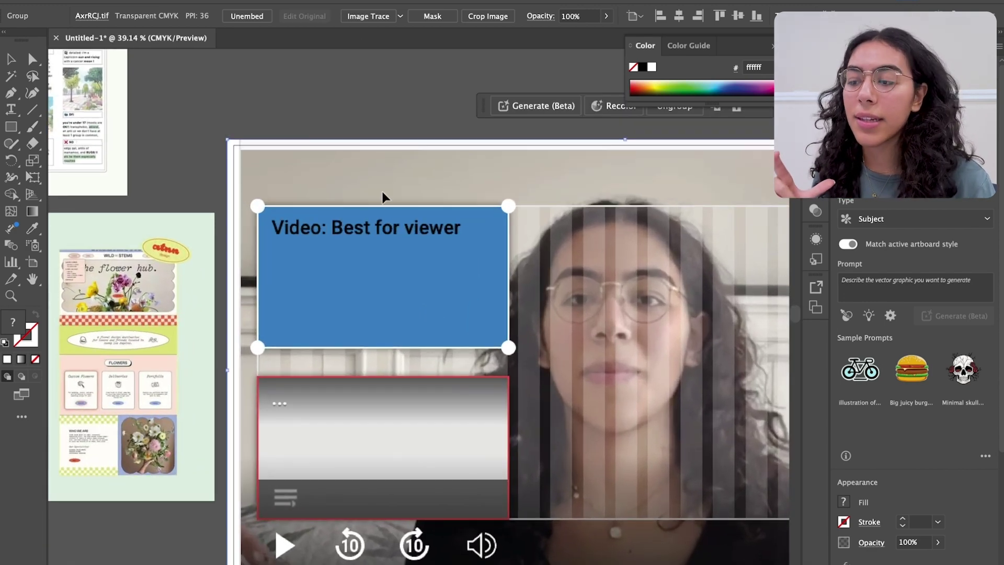
{"action": "left_click_drag", "start_coordinate": [382, 192], "coordinate": [376, 187]}
{"action": "scroll", "coordinate": [432, 345], "scroll_direction": "right", "scroll_amount": 5}
{"action": "scroll", "coordinate": [434, 349], "scroll_direction": "down", "scroll_amount": 5}
{"action": "scroll", "coordinate": [523, 398], "scroll_direction": "right", "scroll_amount": 3}
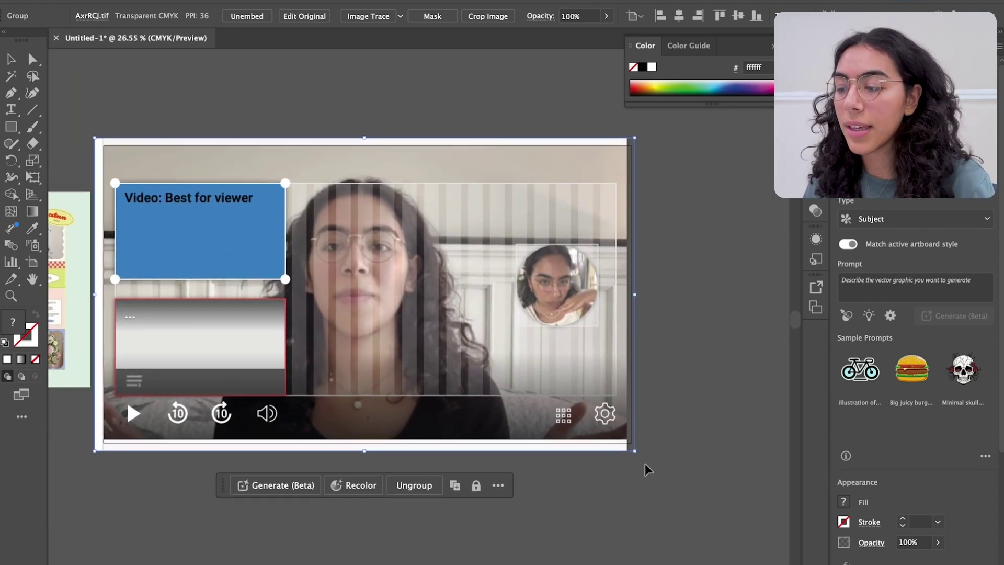
{"action": "mouse_move", "coordinate": [635, 453]}
{"action": "left_mouse_down"}
{"action": "mouse_move", "coordinate": [626, 447]}
{"action": "mouse_move", "coordinate": [639, 457]}
{"action": "left_mouse_up"}
{"action": "key", "text": "Return"}
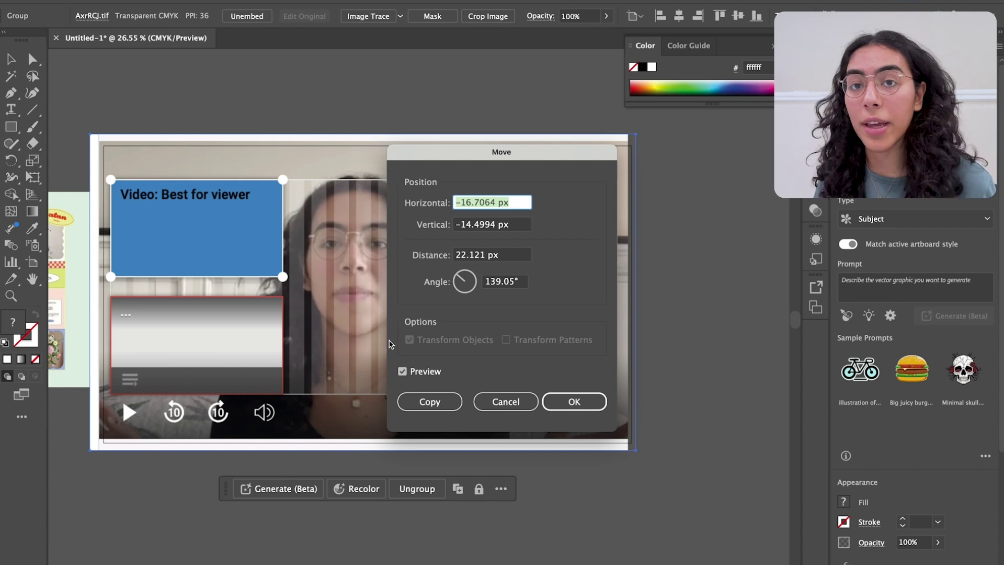
{"action": "left_click", "coordinate": [499, 403]}
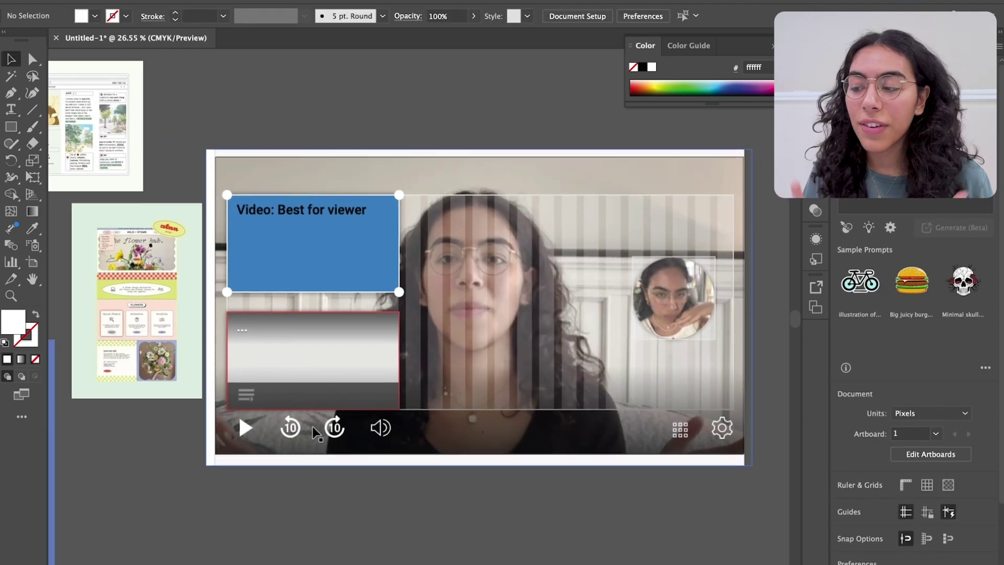
Draw two green (#70b748) rectangles over the screenshot's two video boxes, the upper one about 634 × 358 px
{"action": "scroll", "coordinate": [316, 433], "scroll_direction": "up", "scroll_amount": 3}
{"action": "scroll", "coordinate": [249, 243], "scroll_direction": "up", "scroll_amount": 3}
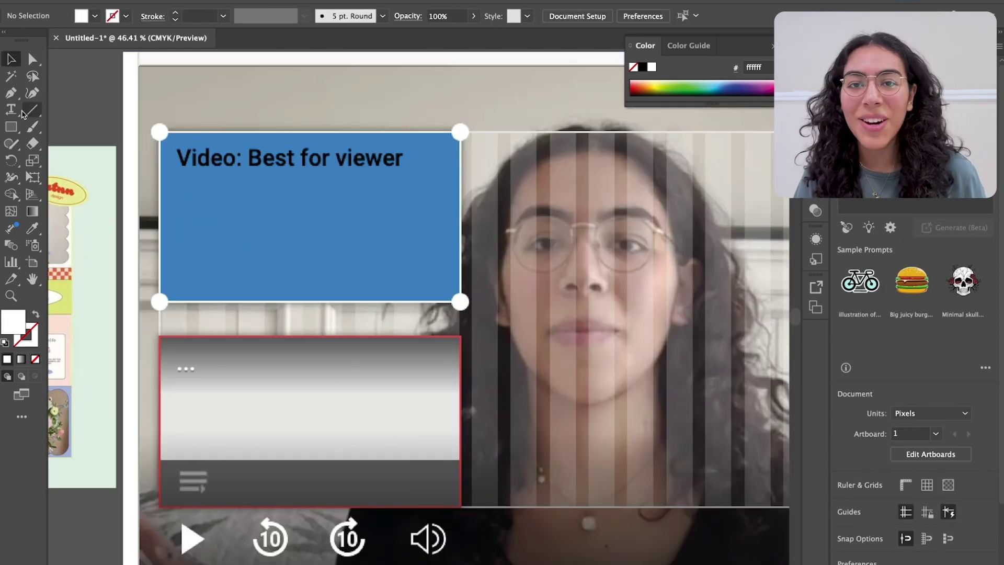
{"action": "left_click", "coordinate": [9, 129]}
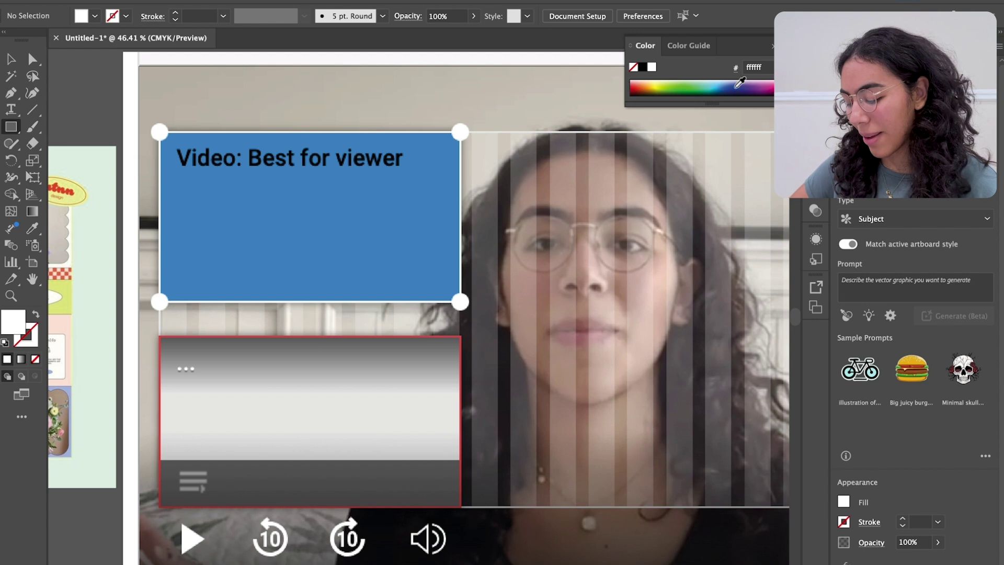
{"action": "left_click", "coordinate": [694, 81]}
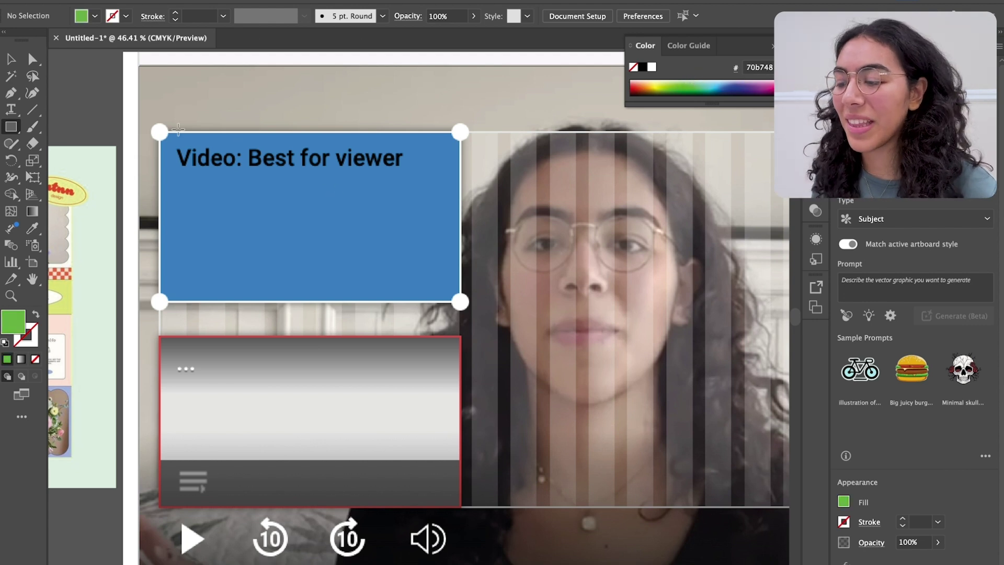
{"action": "left_click_drag", "start_coordinate": [158, 131], "coordinate": [461, 301]}
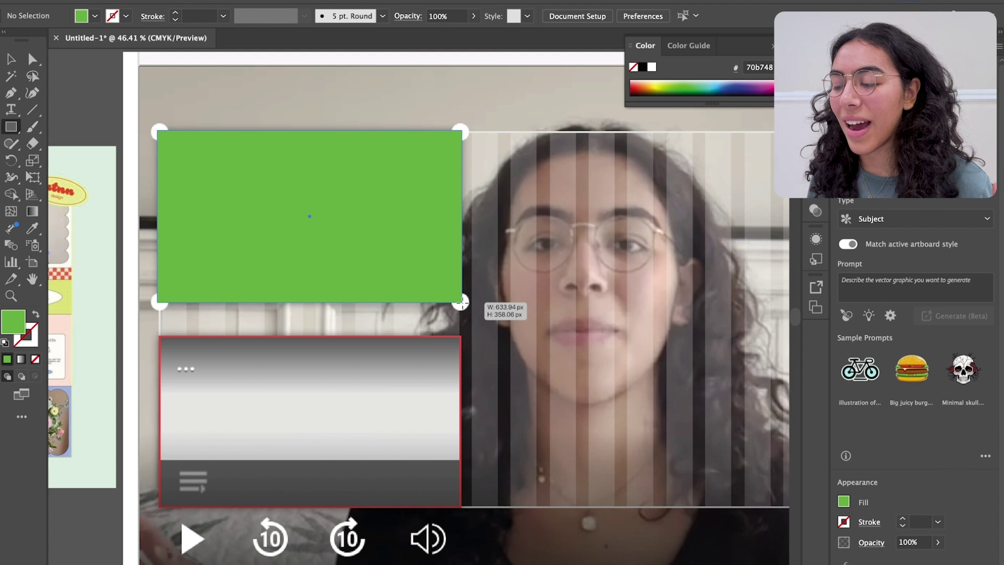
{"action": "left_click_drag", "start_coordinate": [160, 338], "coordinate": [462, 506]}
Activate the Ellipse tool for covering the screenshot's round profile picture
{"action": "scroll", "coordinate": [464, 509], "scroll_direction": "right", "scroll_amount": 5}
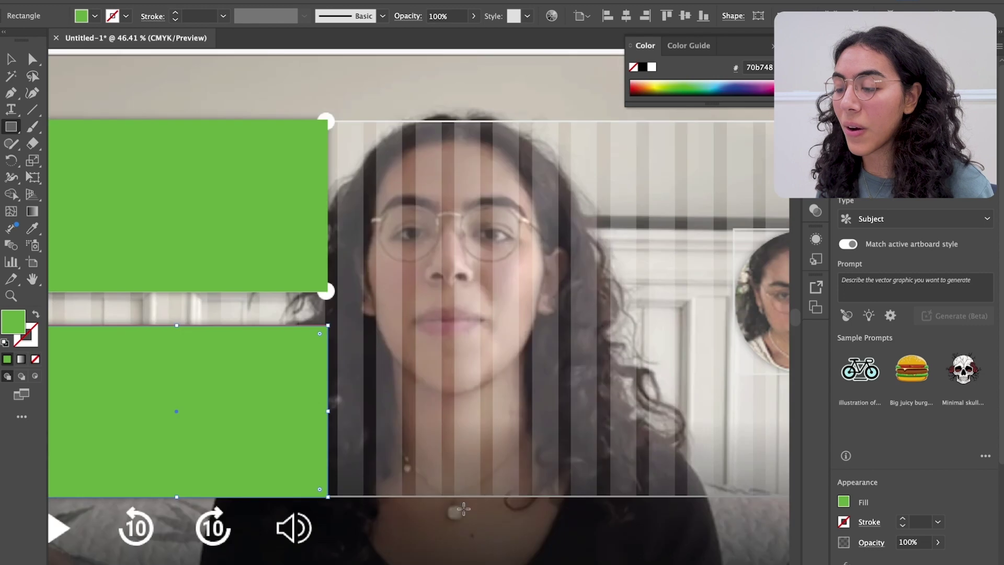
{"action": "scroll", "coordinate": [463, 509], "scroll_direction": "right", "scroll_amount": 11}
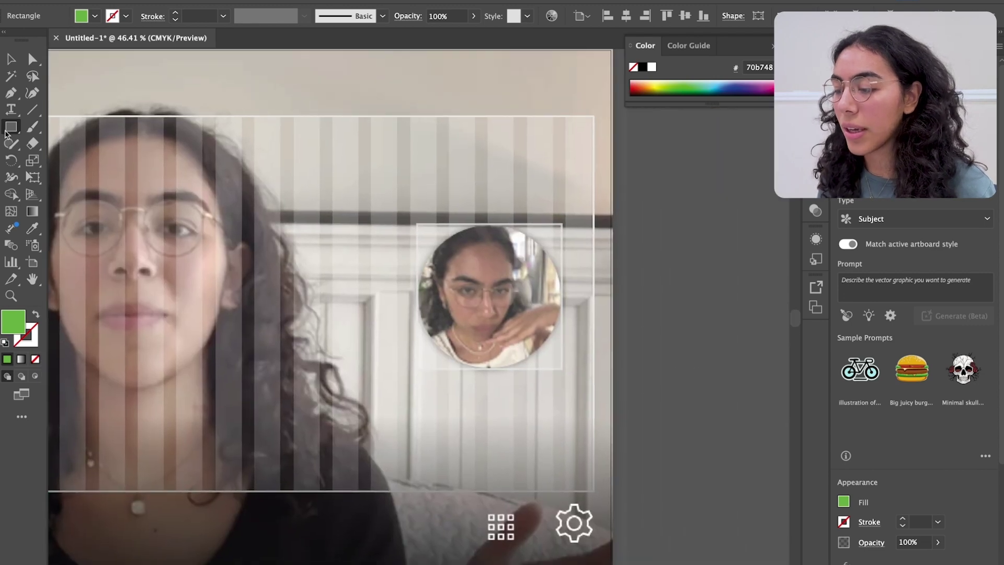
{"action": "left_click_drag", "start_coordinate": [9, 129], "coordinate": [83, 161]}
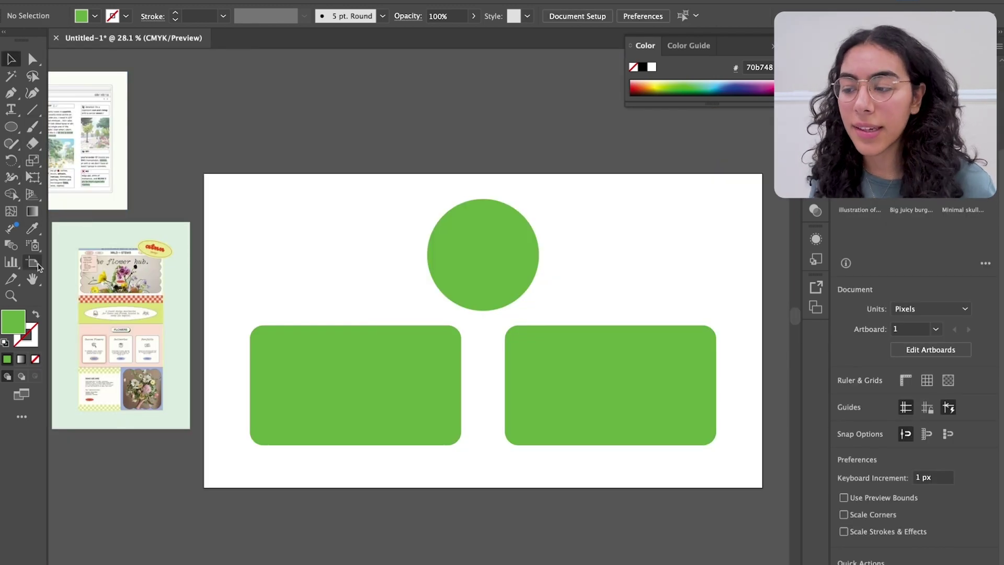
Activate the Rectangle tool and sample pale pink (#fdedf0) from the colour palette reference as the fill
{"action": "left_click", "coordinate": [35, 264]}
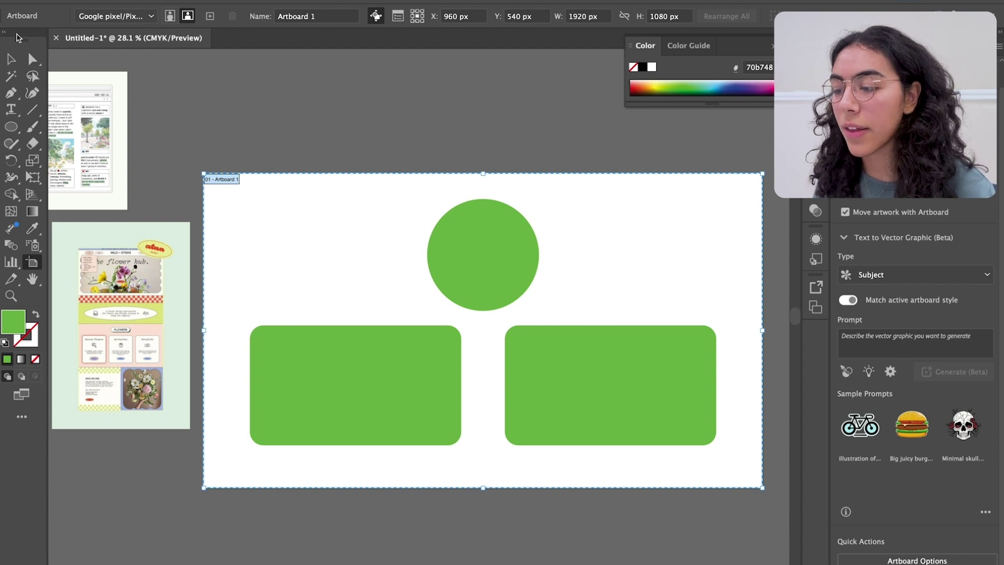
{"action": "left_click", "coordinate": [11, 60]}
{"action": "left_click", "coordinate": [11, 131]}
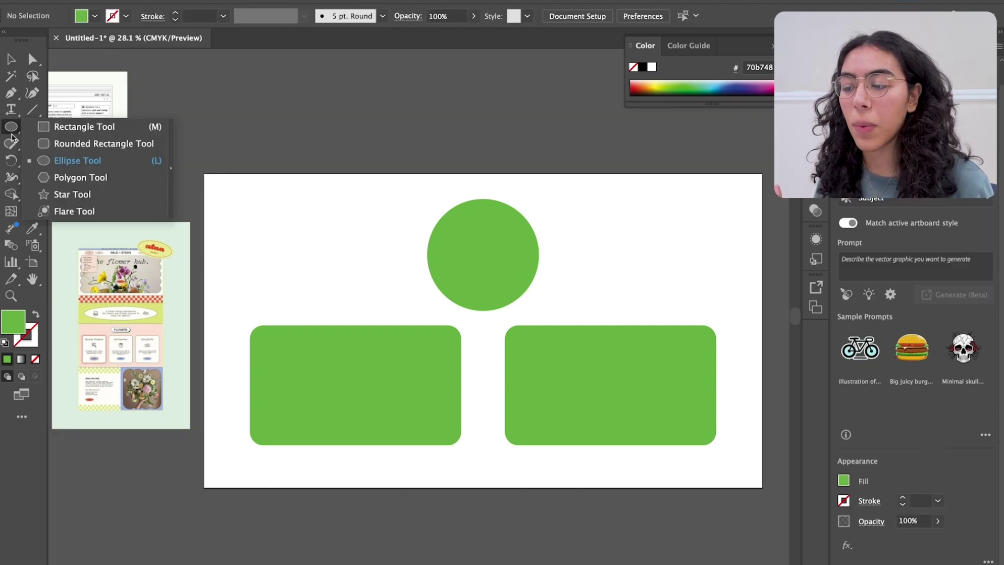
{"action": "left_click", "coordinate": [64, 133]}
{"action": "scroll", "coordinate": [202, 177], "scroll_direction": "right", "scroll_amount": 3}
{"action": "scroll", "coordinate": [201, 177], "scroll_direction": "down", "scroll_amount": 2}
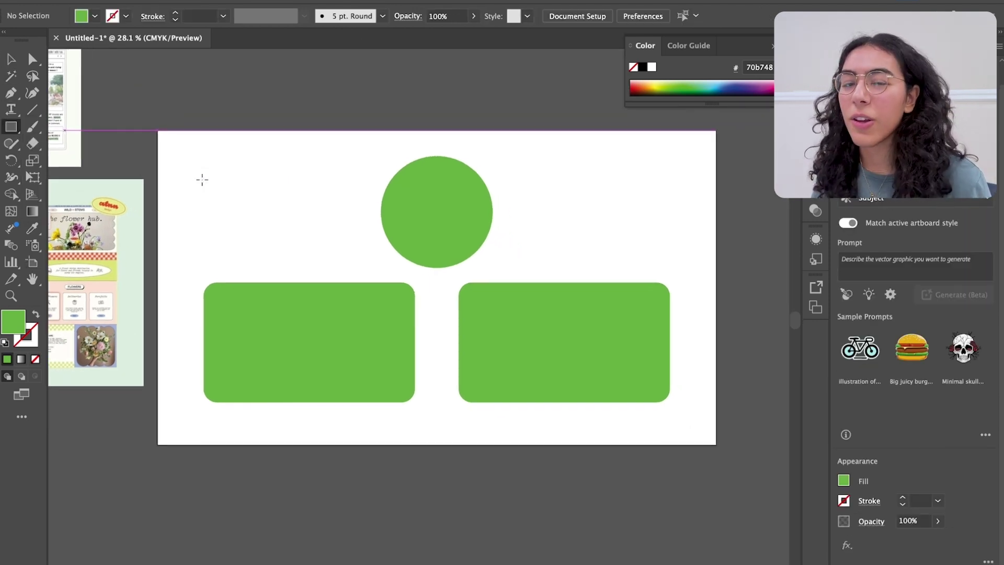
{"action": "scroll", "coordinate": [588, 114], "scroll_direction": "left", "scroll_amount": 5}
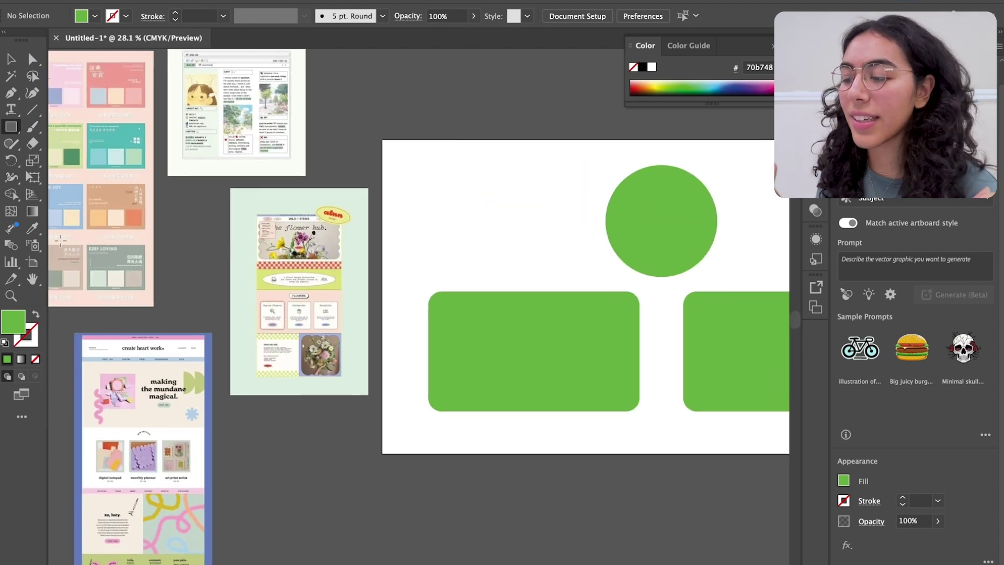
{"action": "scroll", "coordinate": [146, 234], "scroll_direction": "left", "scroll_amount": 5}
{"action": "scroll", "coordinate": [146, 233], "scroll_direction": "up", "scroll_amount": 2}
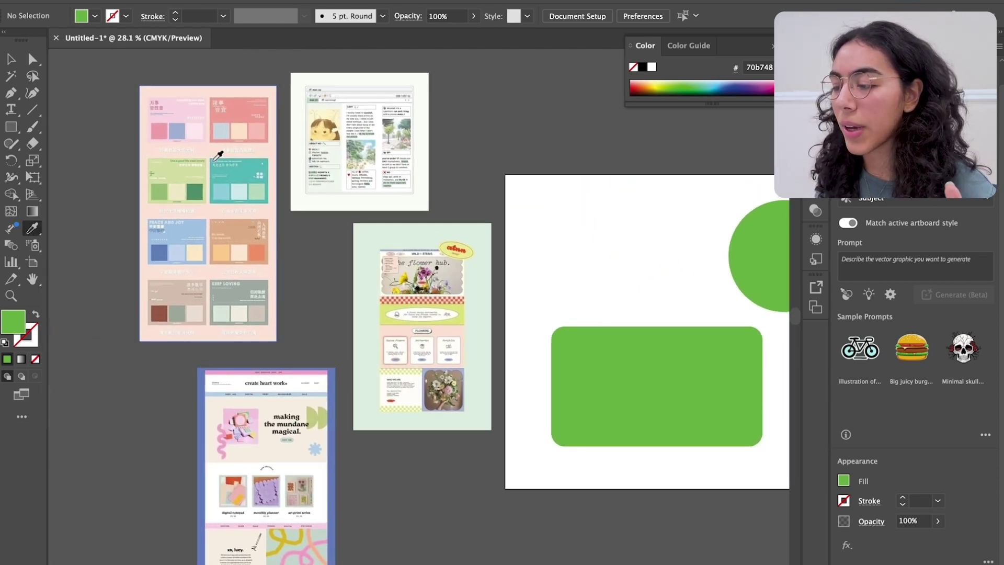
{"action": "left_click", "coordinate": [198, 129]}
Draw a pale pink background rectangle extending slightly past all edges of the artboard
{"action": "scroll", "coordinate": [511, 243], "scroll_direction": "right", "scroll_amount": 15}
{"action": "scroll", "coordinate": [511, 242], "scroll_direction": "down", "scroll_amount": 2}
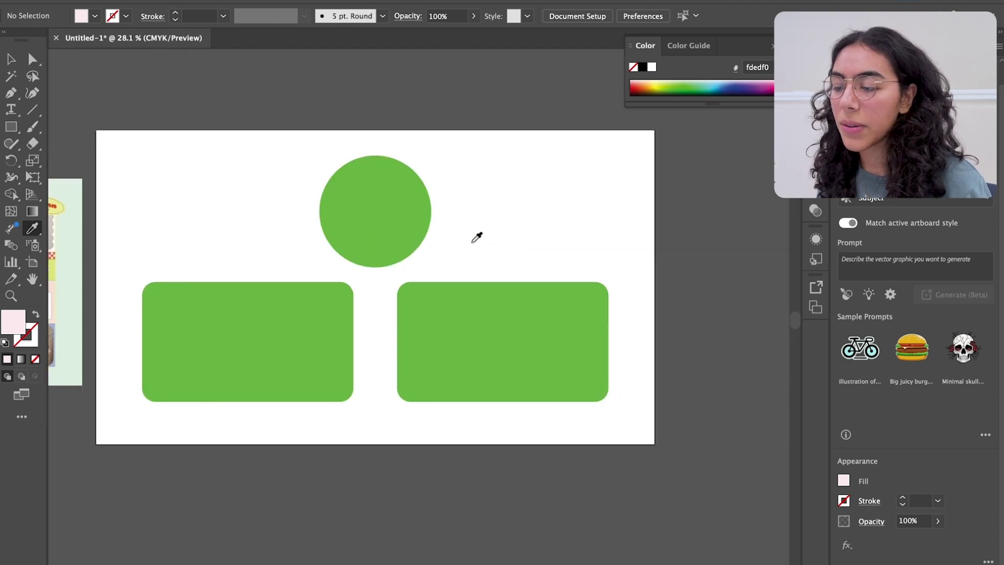
{"action": "key", "text": "m"}
{"action": "left_click_drag", "start_coordinate": [92, 126], "coordinate": [661, 448]}
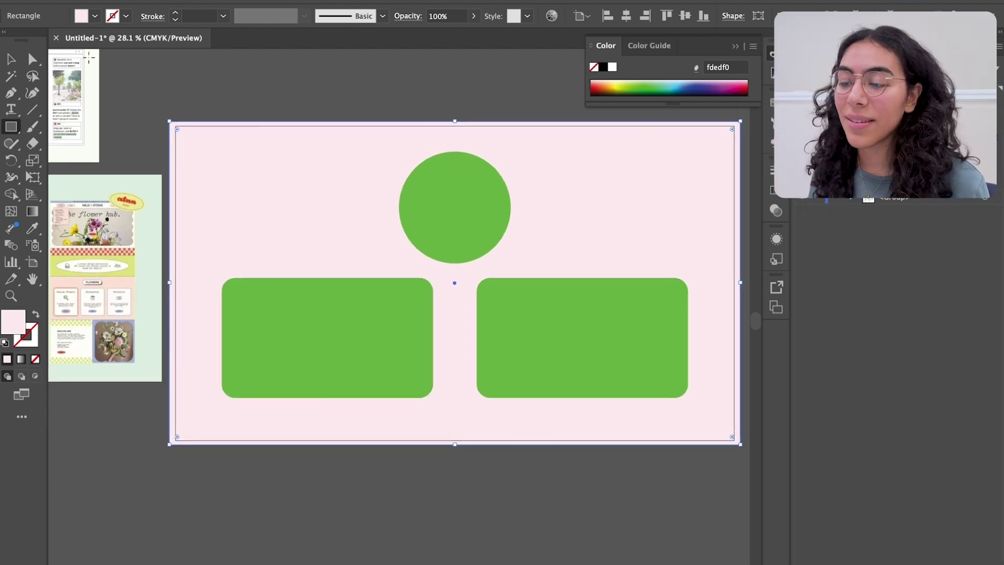
Recolour the circle and both rounded rectangles with the green (#9fc280) sampled from the green palette in the colour reference
{"action": "left_click", "coordinate": [11, 61]}
{"action": "left_click", "coordinate": [433, 201]}
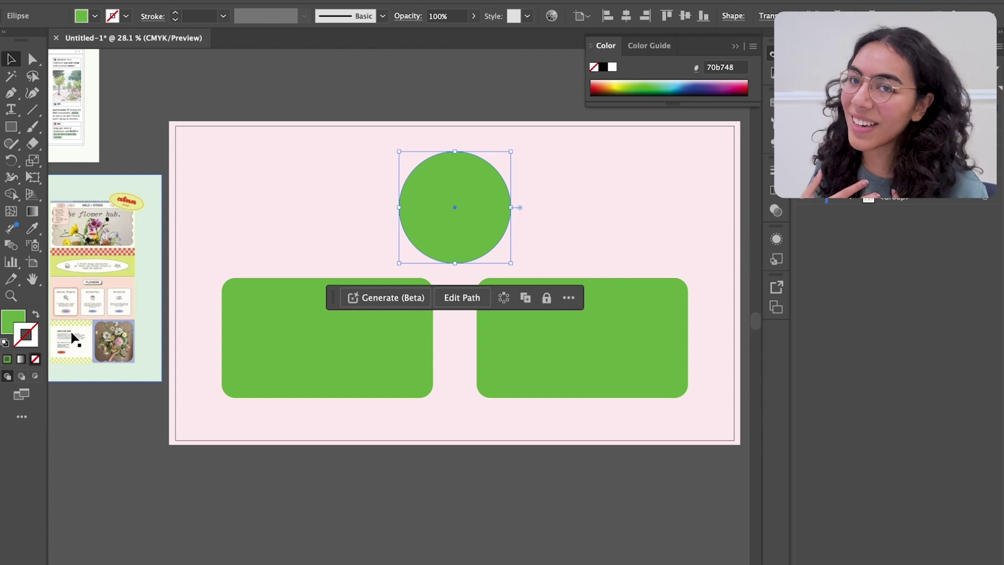
{"action": "scroll", "coordinate": [607, 480], "scroll_direction": "left", "scroll_amount": 5}
{"action": "scroll", "coordinate": [607, 480], "scroll_direction": "up", "scroll_amount": 2}
{"action": "left_click", "coordinate": [544, 431], "text": "shift"}
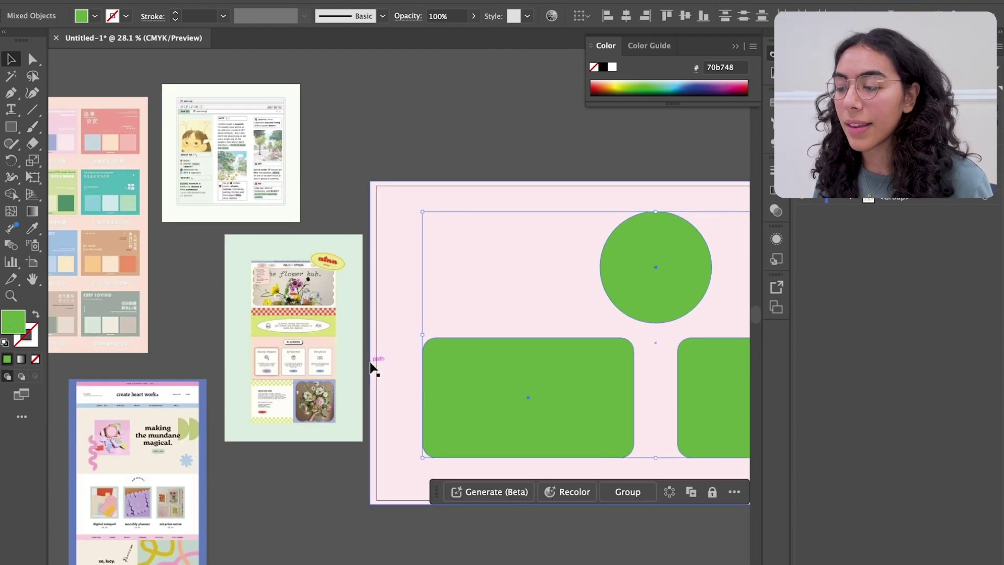
{"action": "scroll", "coordinate": [370, 366], "scroll_direction": "left", "scroll_amount": 3}
{"action": "scroll", "coordinate": [370, 366], "scroll_direction": "up", "scroll_amount": 1}
{"action": "left_click", "coordinate": [32, 228]}
{"action": "left_click", "coordinate": [172, 223]}
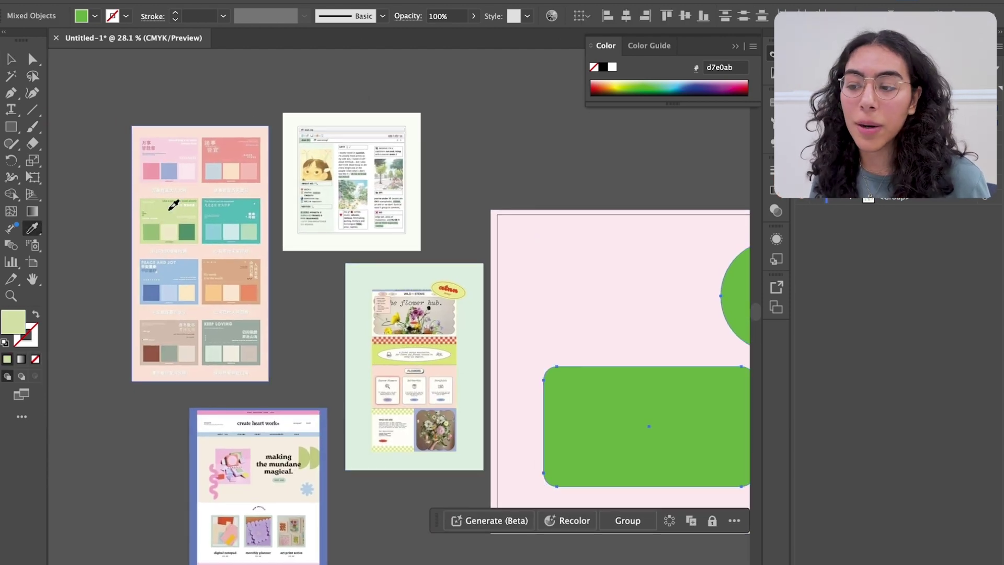
{"action": "left_click", "coordinate": [169, 231]}
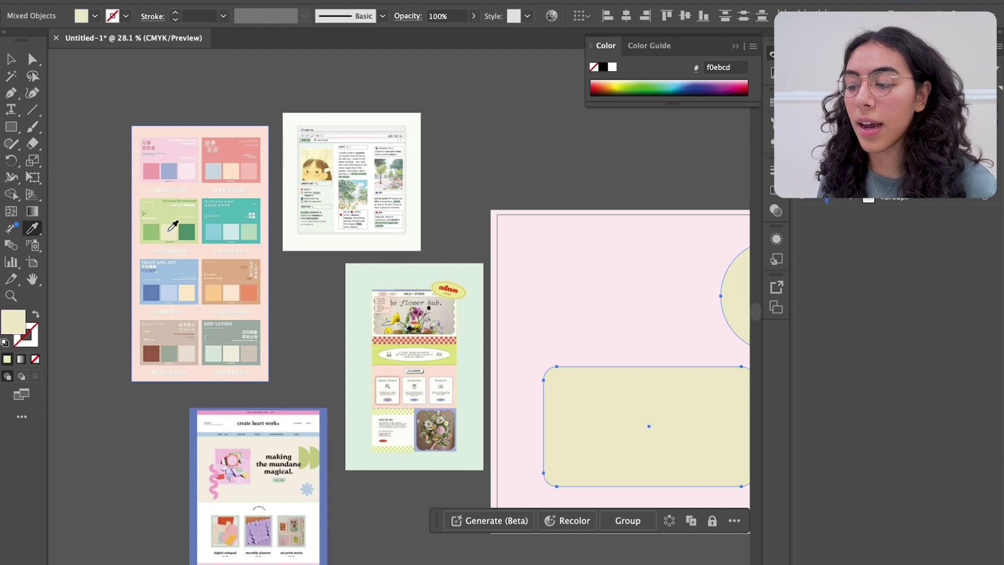
{"action": "left_click", "coordinate": [152, 232]}
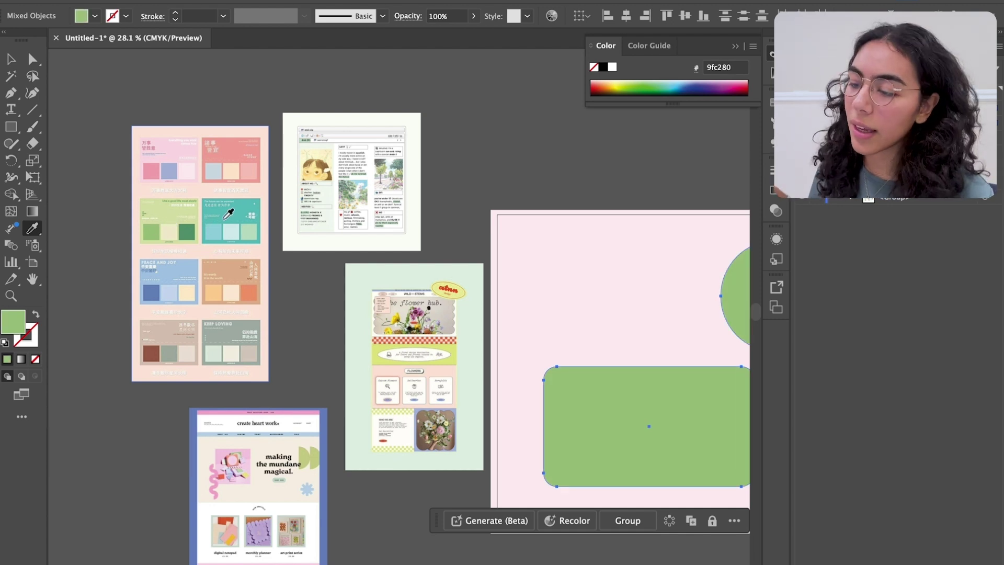
{"action": "key", "text": "v"}
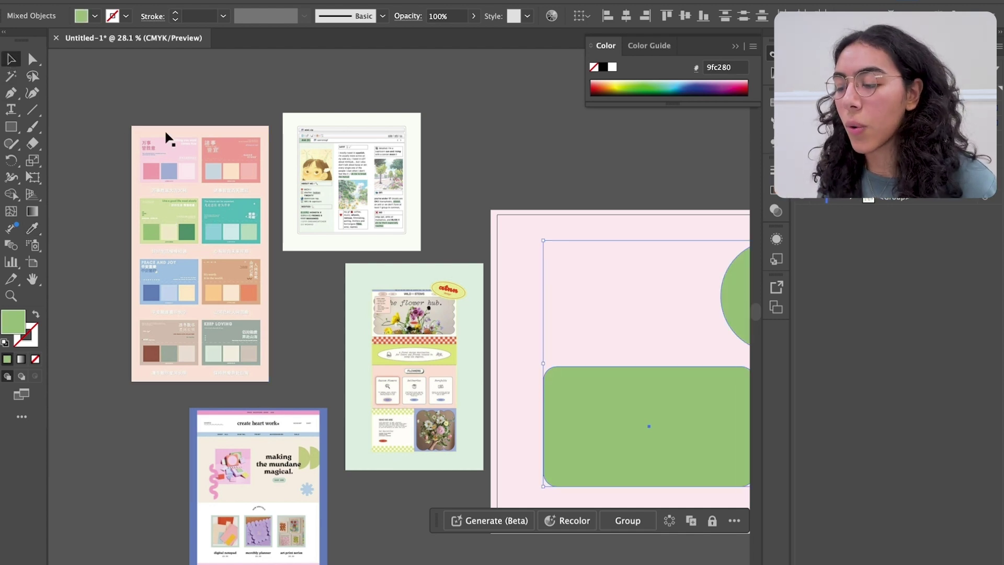
{"action": "scroll", "coordinate": [343, 279], "scroll_direction": "right", "scroll_amount": 8}
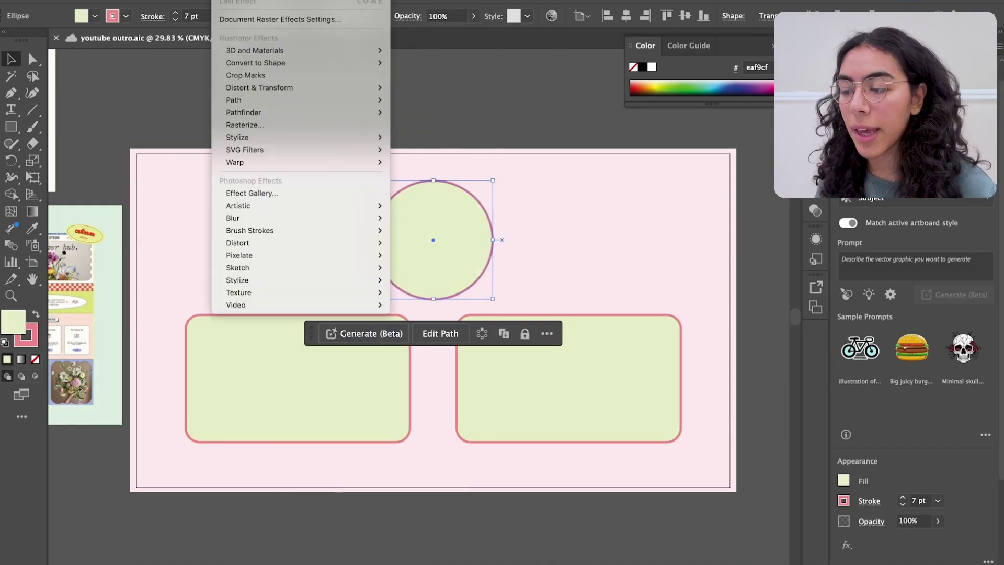
Try a Zig Zag effect on the circle with smooth points, a 6 px absolute size and 4 ridges per segment
{"action": "mouse_move", "coordinate": [247, 68]}
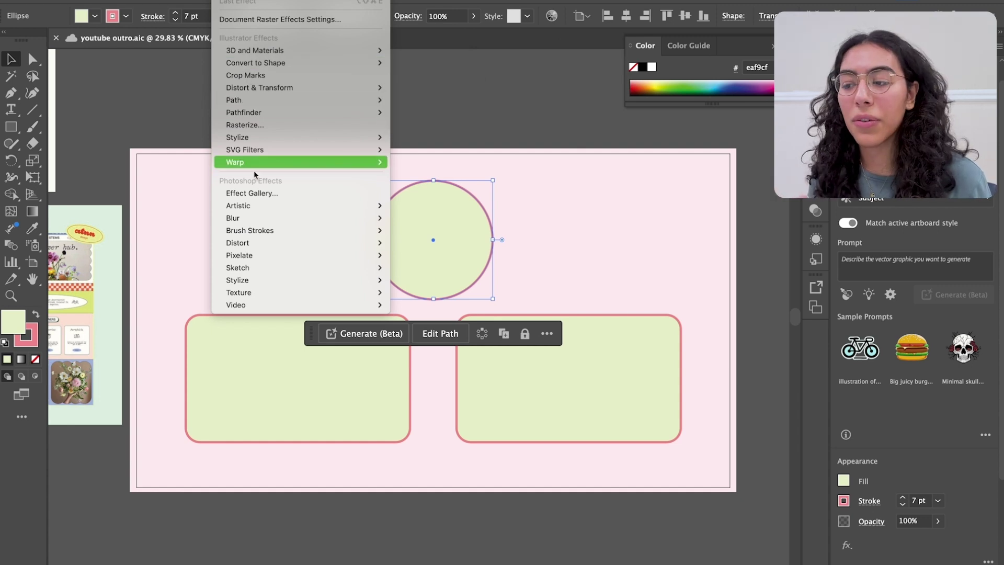
{"action": "mouse_move", "coordinate": [361, 87]}
{"action": "left_click", "coordinate": [440, 161]}
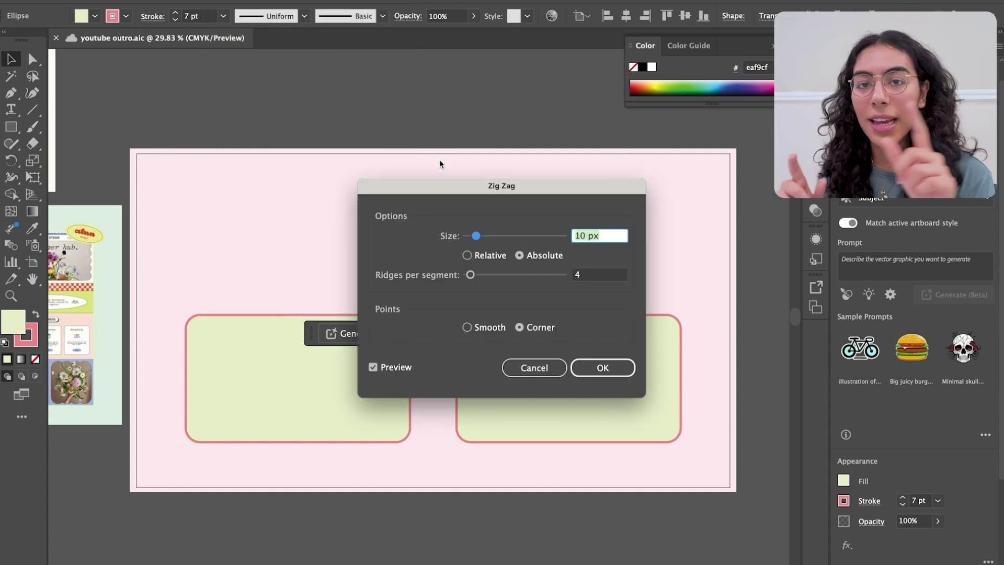
{"action": "left_click_drag", "start_coordinate": [484, 199], "coordinate": [697, 182]}
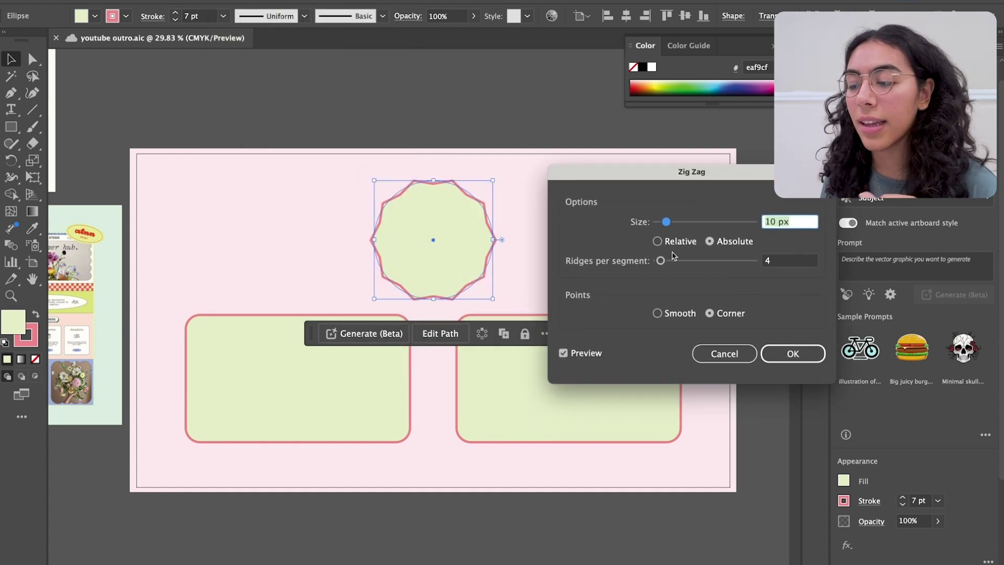
{"action": "left_click", "coordinate": [658, 314]}
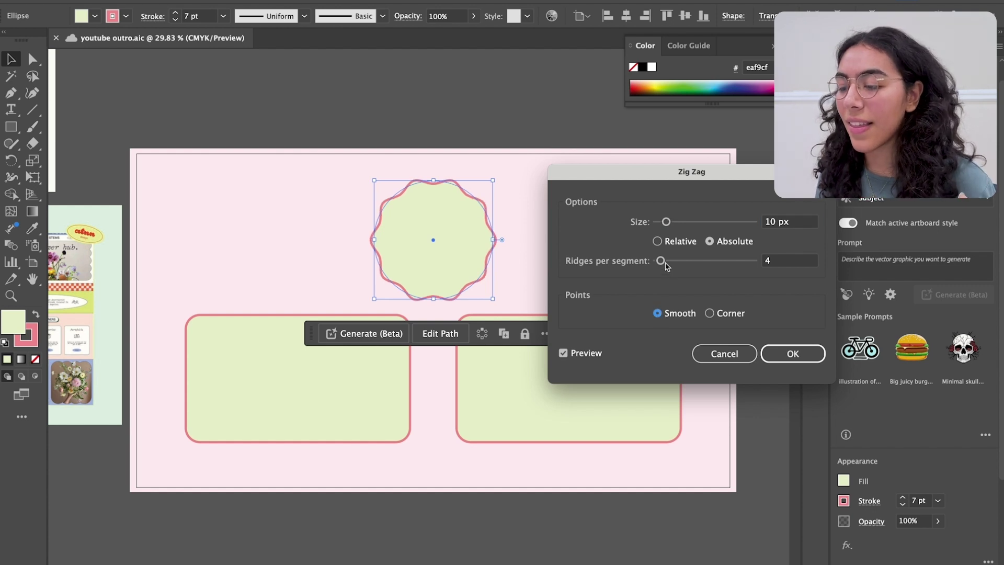
{"action": "mouse_move", "coordinate": [678, 224]}
{"action": "left_mouse_down"}
{"action": "mouse_move", "coordinate": [704, 233]}
{"action": "mouse_move", "coordinate": [664, 225]}
{"action": "left_mouse_up"}
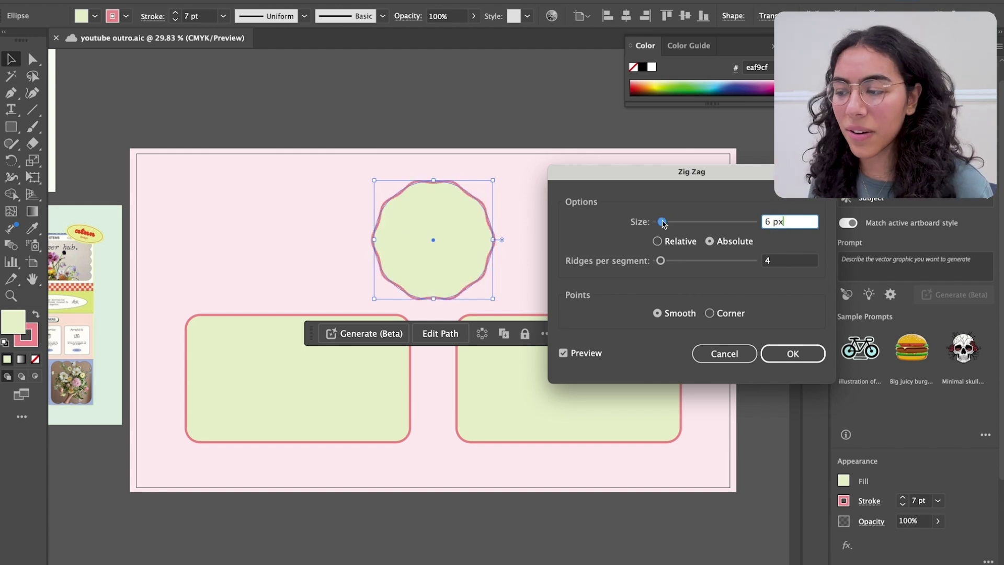
{"action": "left_click", "coordinate": [725, 354]}
Try a Pucker & Bloat effect on the circle, reducing the bloat to 10%
{"action": "left_click_drag", "start_coordinate": [527, 399], "coordinate": [550, 400]}
{"action": "left_click_drag", "start_coordinate": [537, 401], "coordinate": [535, 402]}
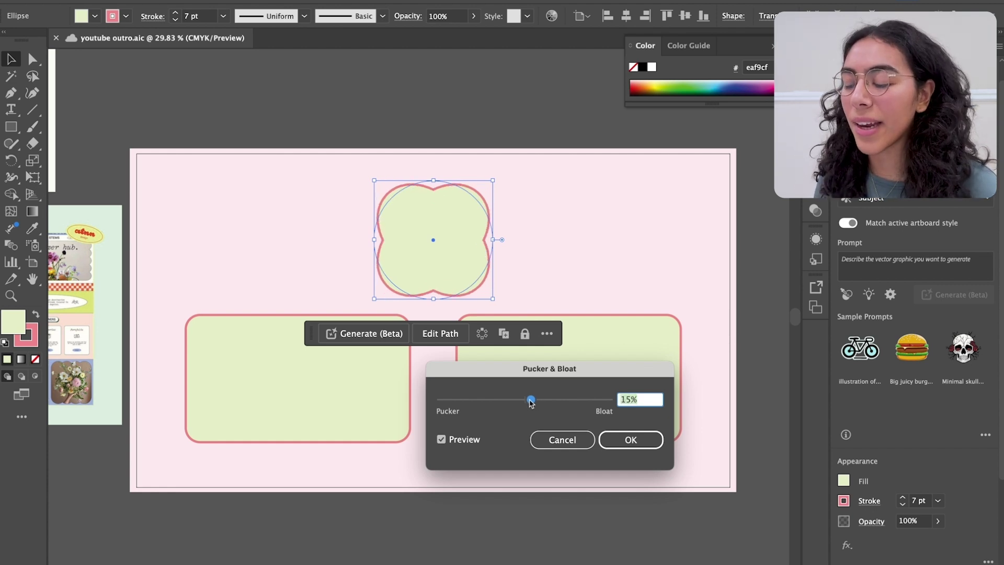
{"action": "left_click_drag", "start_coordinate": [529, 401], "coordinate": [529, 402]}
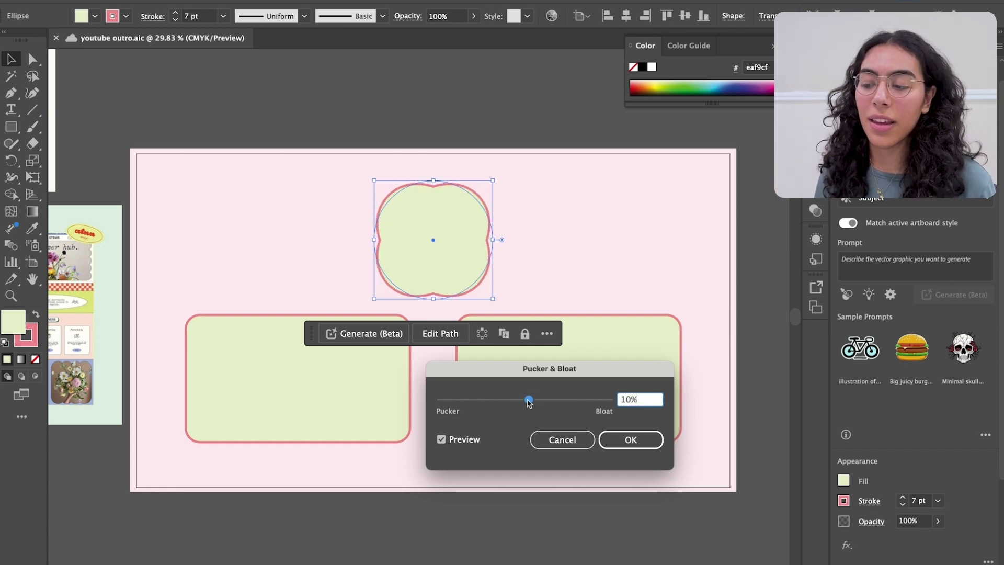
{"action": "left_click", "coordinate": [575, 439]}
{"action": "scroll", "coordinate": [293, 331], "scroll_direction": "left", "scroll_amount": 1}
{"action": "scroll", "coordinate": [293, 330], "scroll_direction": "left", "scroll_amount": 5}
{"action": "scroll", "coordinate": [293, 330], "scroll_direction": "right", "scroll_amount": 3}
{"action": "left_click", "coordinate": [664, 204]}
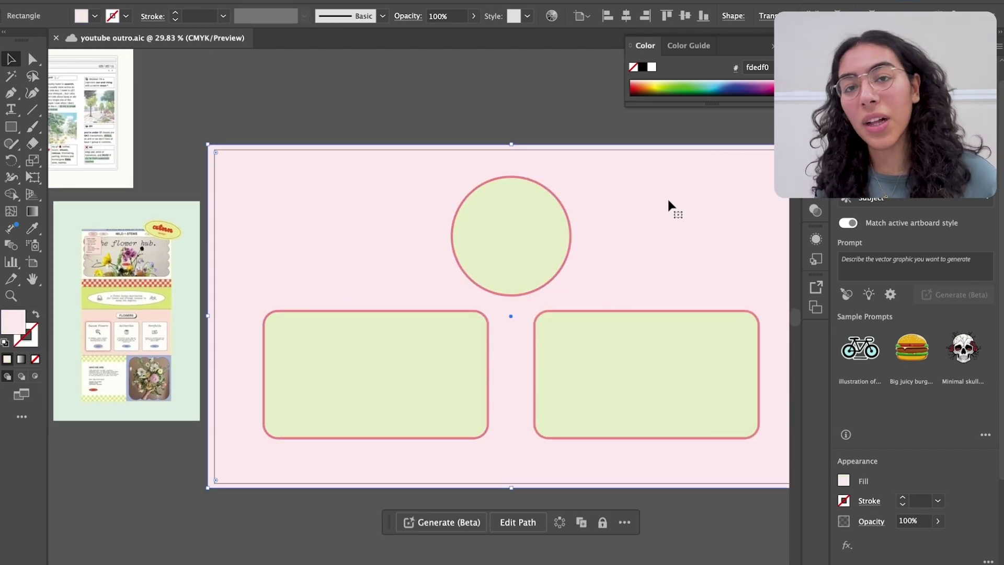
{"action": "scroll", "coordinate": [556, 258], "scroll_direction": "up", "scroll_amount": 2}
{"action": "scroll", "coordinate": [556, 257], "scroll_direction": "right", "scroll_amount": 2}
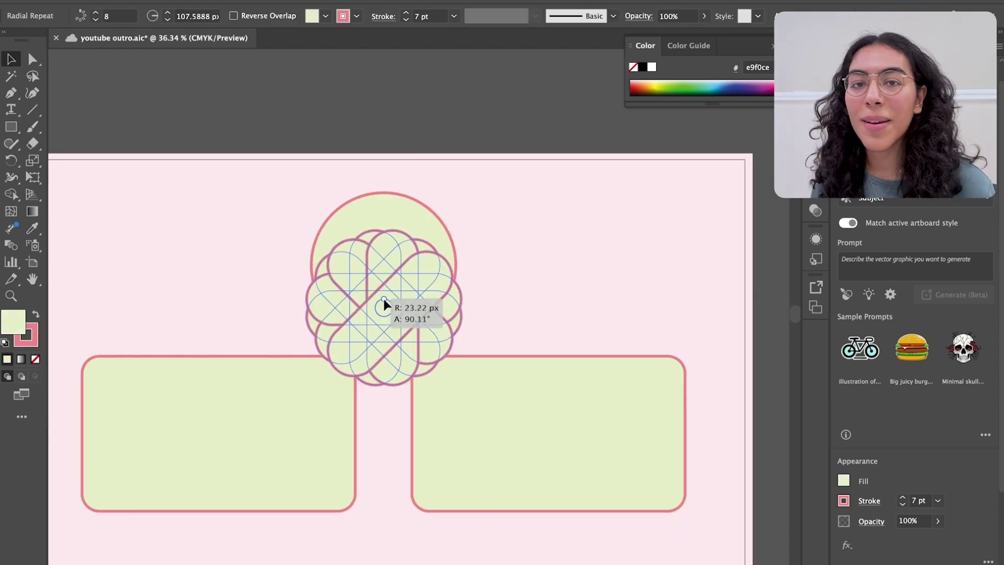
Shrink the radial repeat's radius to about 0.47 px so its rounded shapes overlap as flower petals
{"action": "left_click_drag", "start_coordinate": [386, 303], "coordinate": [384, 305]}
{"action": "scroll", "coordinate": [384, 305], "scroll_direction": "up", "scroll_amount": 5}
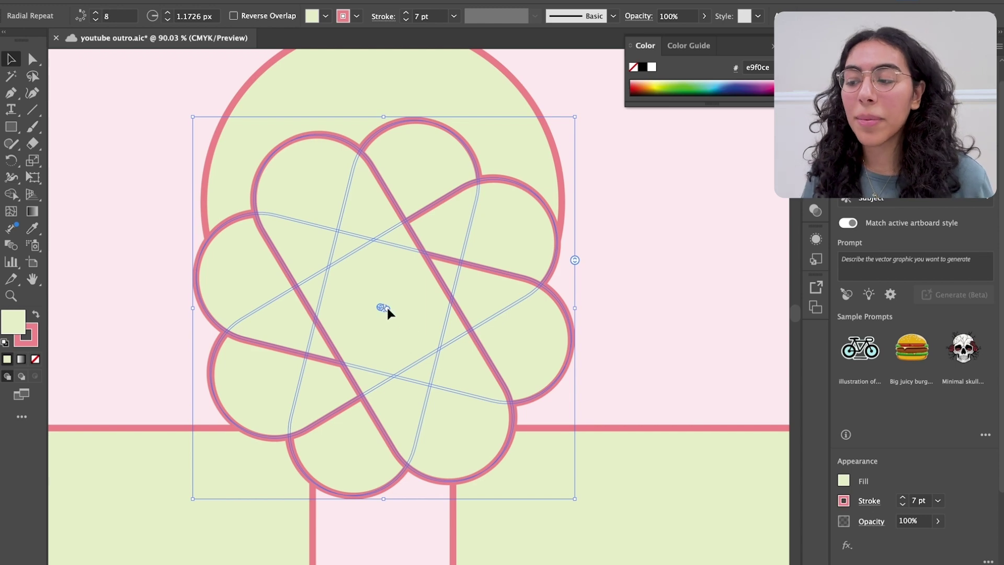
{"action": "scroll", "coordinate": [387, 307], "scroll_direction": "up", "scroll_amount": 3}
{"action": "left_click_drag", "start_coordinate": [386, 308], "coordinate": [381, 308]}
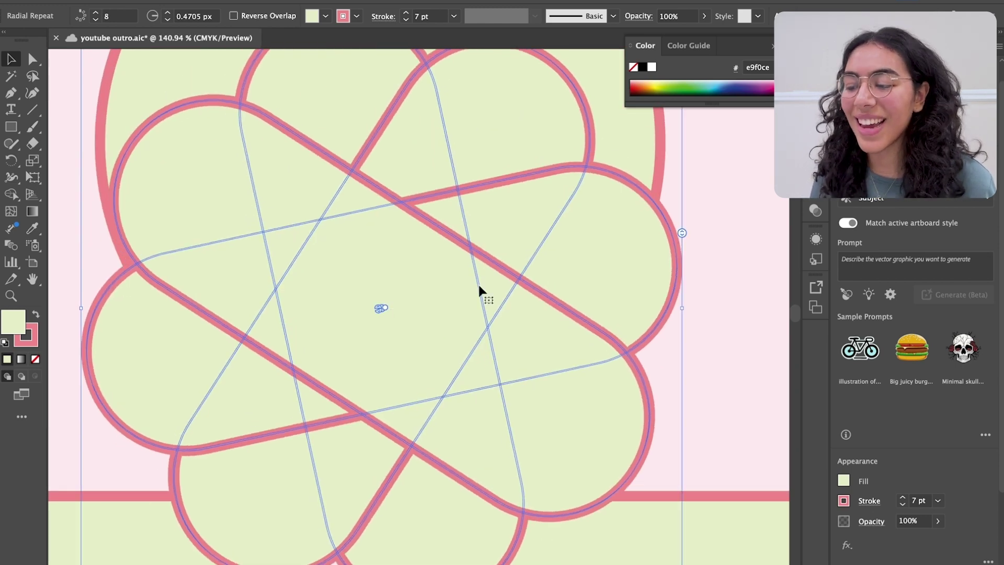
Merge the overlapping petals and their inner pieces into a single scalloped flower with the Shape Builder tool
{"action": "key", "text": "super+0"}
{"action": "key", "text": "shift+m"}
{"action": "scroll", "coordinate": [437, 262], "scroll_direction": "up", "scroll_amount": 4}
{"action": "mouse_move", "coordinate": [436, 206]}
{"action": "left_mouse_down"}
{"action": "mouse_move", "coordinate": [496, 233]}
{"action": "mouse_move", "coordinate": [434, 322]}
{"action": "mouse_move", "coordinate": [363, 213]}
{"action": "mouse_move", "coordinate": [467, 216]}
{"action": "left_mouse_up"}
{"action": "left_click_drag", "start_coordinate": [456, 310], "coordinate": [448, 309]}
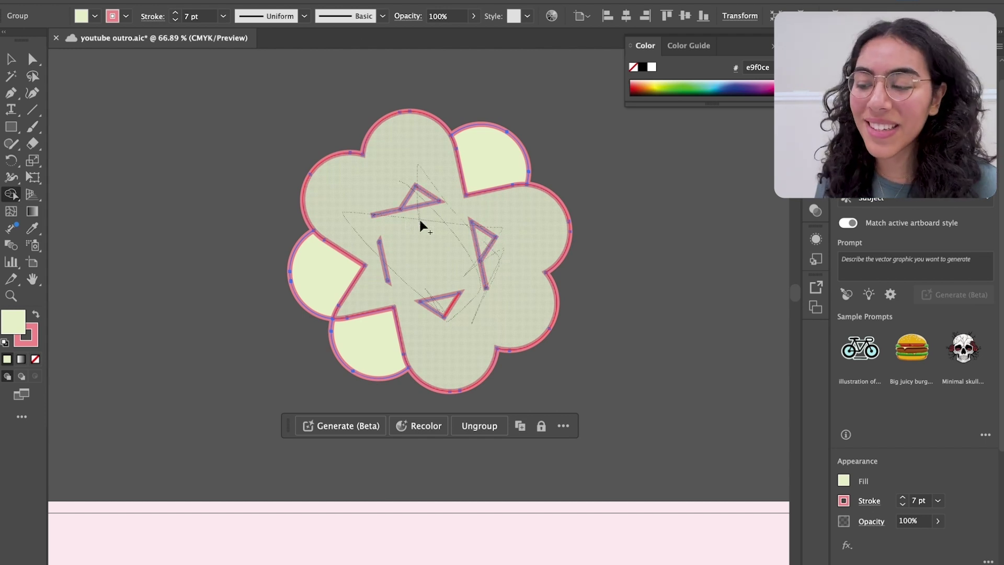
{"action": "left_click_drag", "start_coordinate": [450, 307], "coordinate": [450, 309]}
{"action": "left_click_drag", "start_coordinate": [408, 162], "coordinate": [513, 170]}
{"action": "mouse_move", "coordinate": [372, 224]}
{"action": "left_mouse_down"}
{"action": "mouse_move", "coordinate": [340, 257]}
{"action": "mouse_move", "coordinate": [393, 352]}
{"action": "mouse_move", "coordinate": [452, 340]}
{"action": "left_mouse_up"}
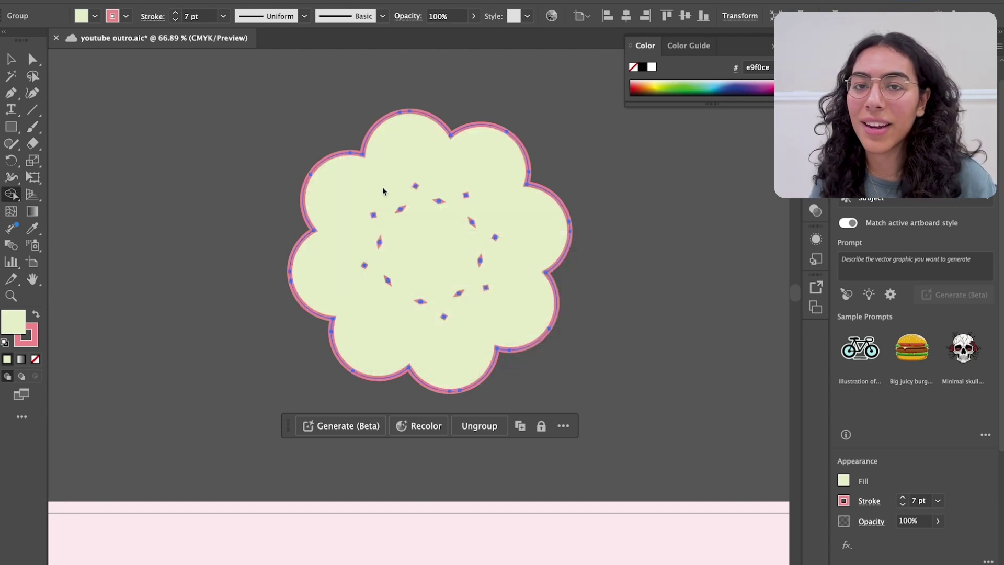
Select the flower together with both rounded video rectangles on the artboard
{"action": "scroll", "coordinate": [407, 202], "scroll_direction": "up", "scroll_amount": 3}
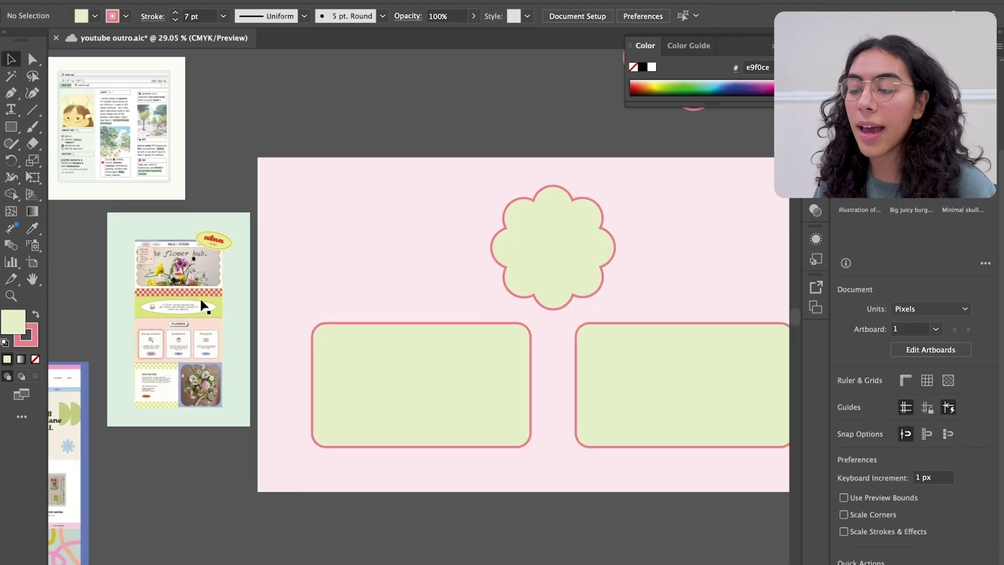
{"action": "scroll", "coordinate": [204, 307], "scroll_direction": "left", "scroll_amount": 5}
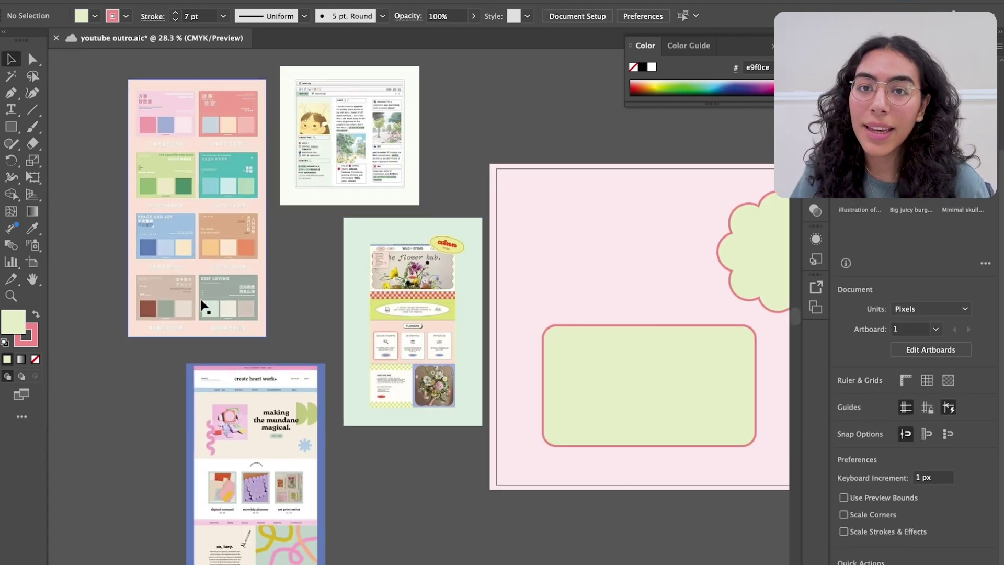
{"action": "scroll", "coordinate": [202, 302], "scroll_direction": "right", "scroll_amount": 3}
{"action": "scroll", "coordinate": [549, 387], "scroll_direction": "left", "scroll_amount": 5}
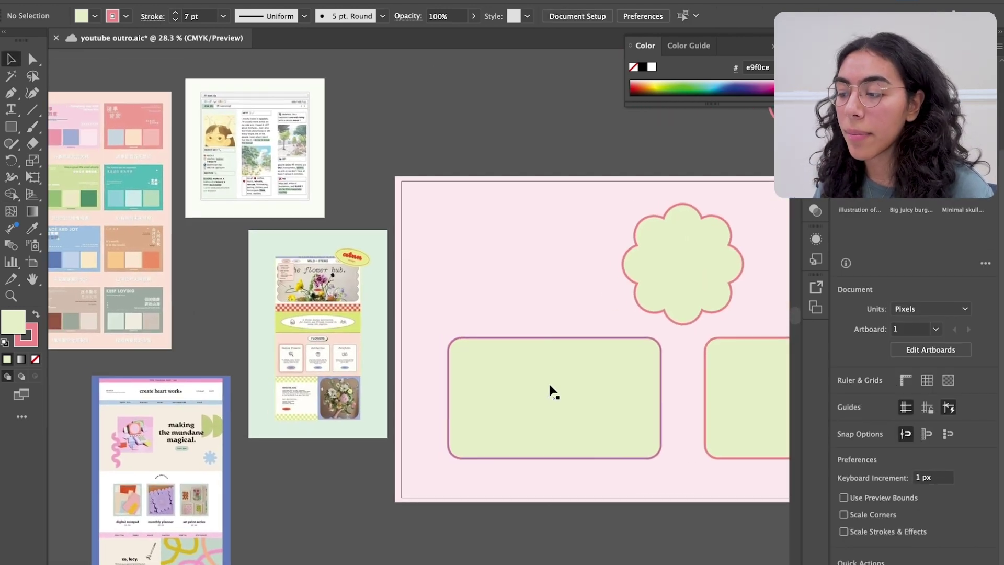
{"action": "left_click", "coordinate": [620, 389]}
{"action": "left_click", "coordinate": [707, 267], "text": "shift"}
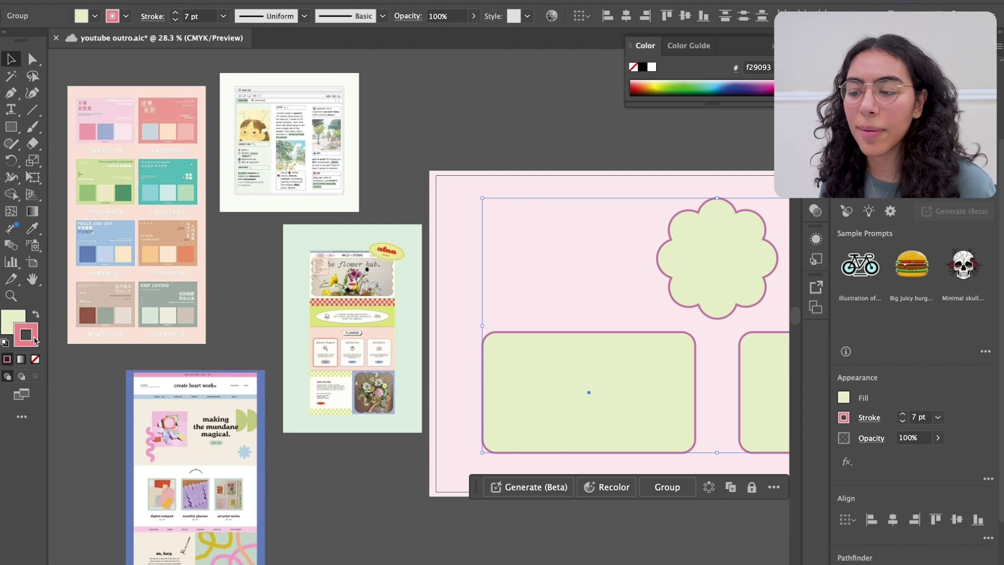
Try sampling blue from the colour palette reference for the selected shapes, and undo it
{"action": "left_click", "coordinate": [32, 228]}
{"action": "left_click", "coordinate": [118, 233]}
{"action": "key", "text": "super+z"}
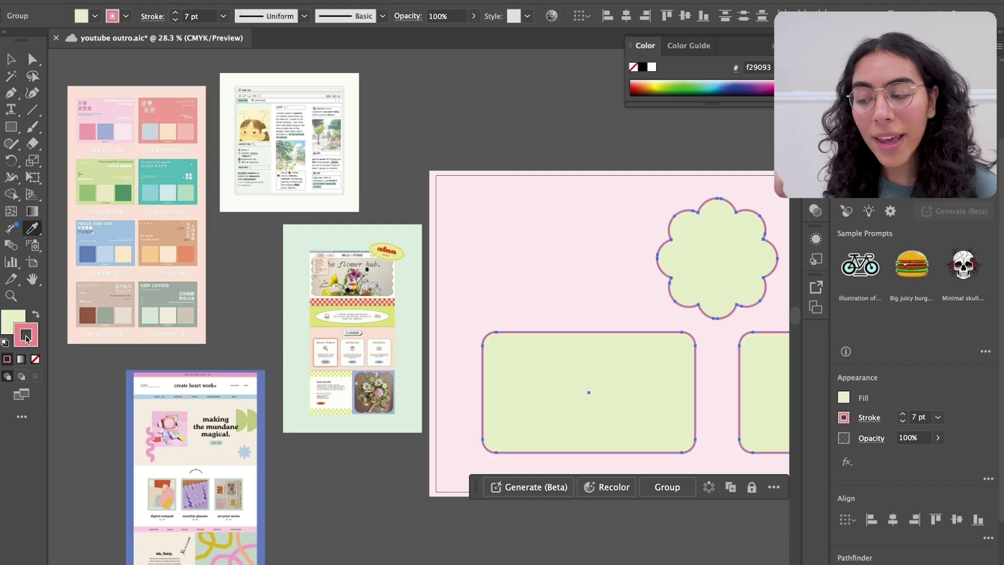
Set the stroke of the flower and both rectangles to periwinkle (#aeacf9) and deselect them
{"action": "double_click", "coordinate": [35, 345]}
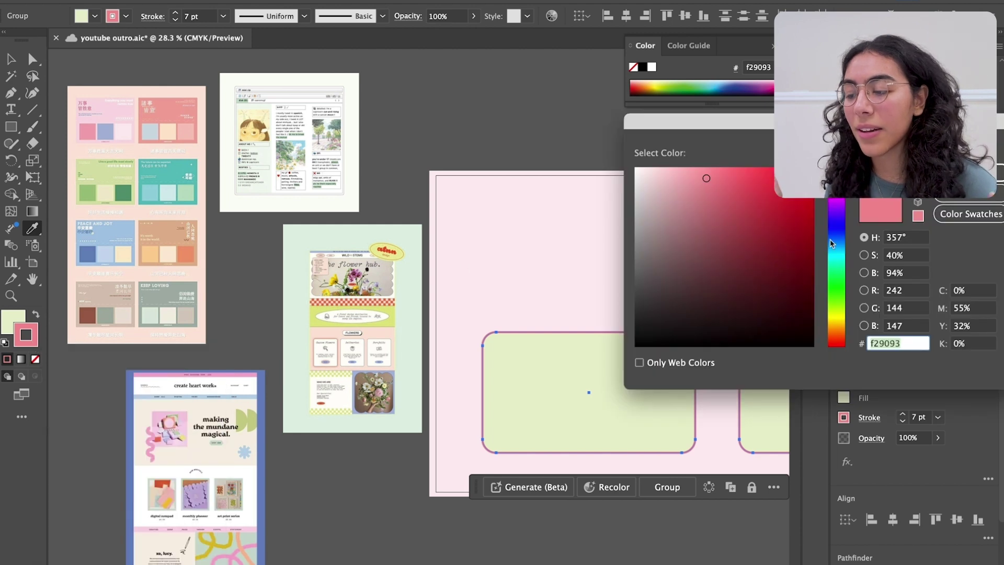
{"action": "left_click_drag", "start_coordinate": [835, 213], "coordinate": [838, 229]}
{"action": "mouse_move", "coordinate": [691, 183]}
{"action": "left_mouse_down"}
{"action": "mouse_move", "coordinate": [666, 167]}
{"action": "mouse_move", "coordinate": [692, 170]}
{"action": "left_mouse_up"}
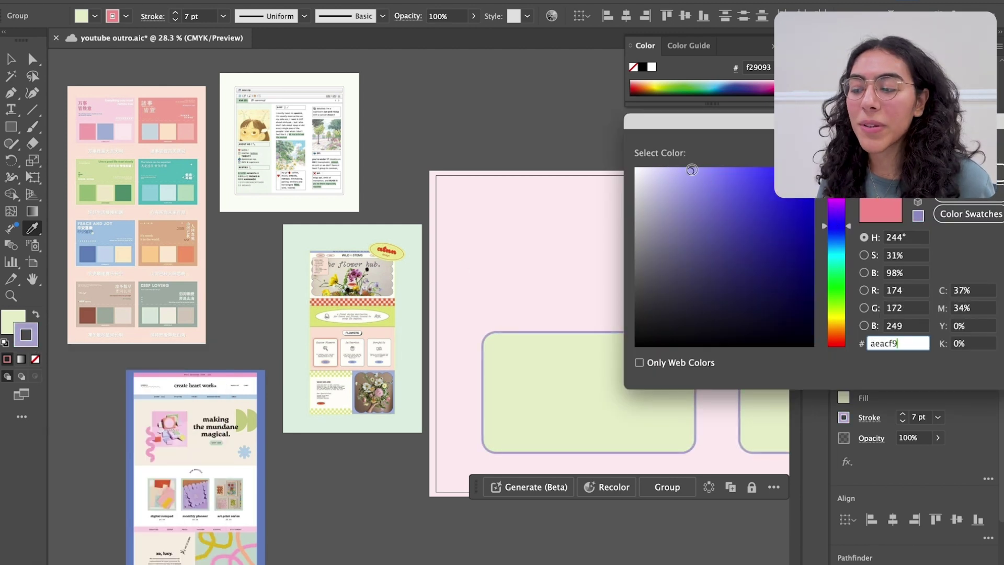
{"action": "key", "text": "Return"}
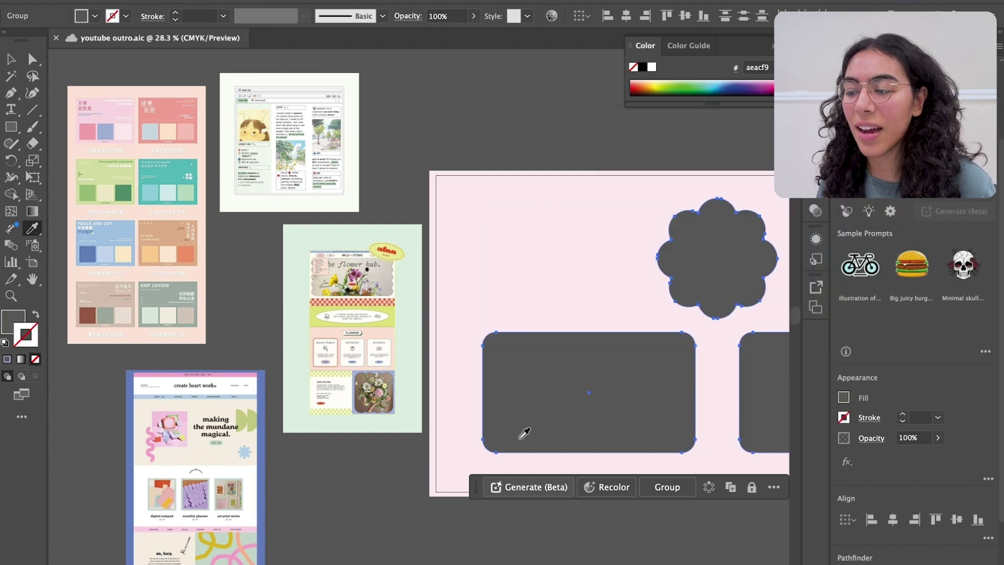
{"action": "left_click", "coordinate": [11, 59]}
{"action": "left_click", "coordinate": [478, 59]}
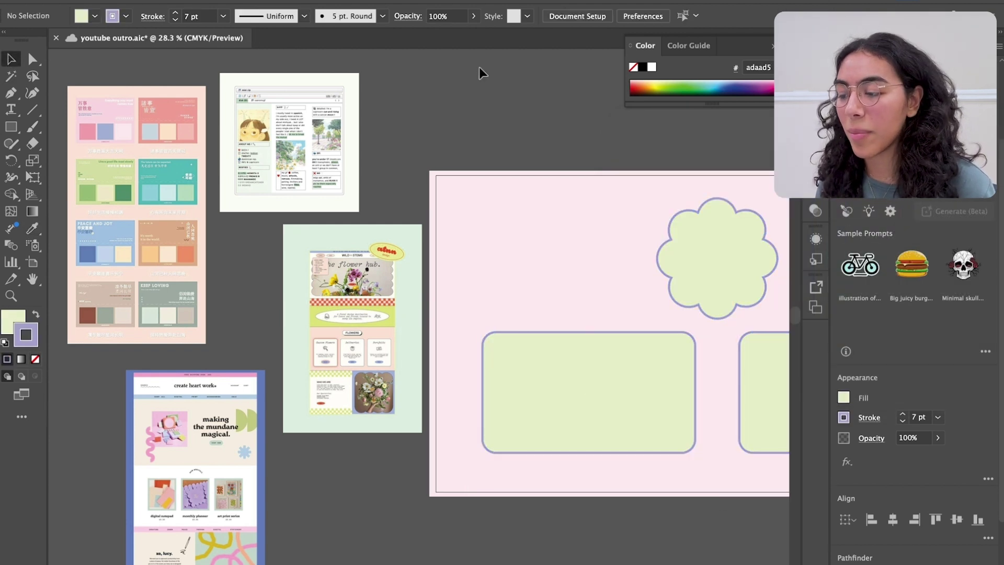
Examine the flower website reference's layout and decoration against the end-screen artboard
{"action": "scroll", "coordinate": [512, 152], "scroll_direction": "right", "scroll_amount": 5}
{"action": "scroll", "coordinate": [511, 152], "scroll_direction": "right", "scroll_amount": 3}
{"action": "scroll", "coordinate": [511, 151], "scroll_direction": "up", "scroll_amount": 2, "text": "alt"}
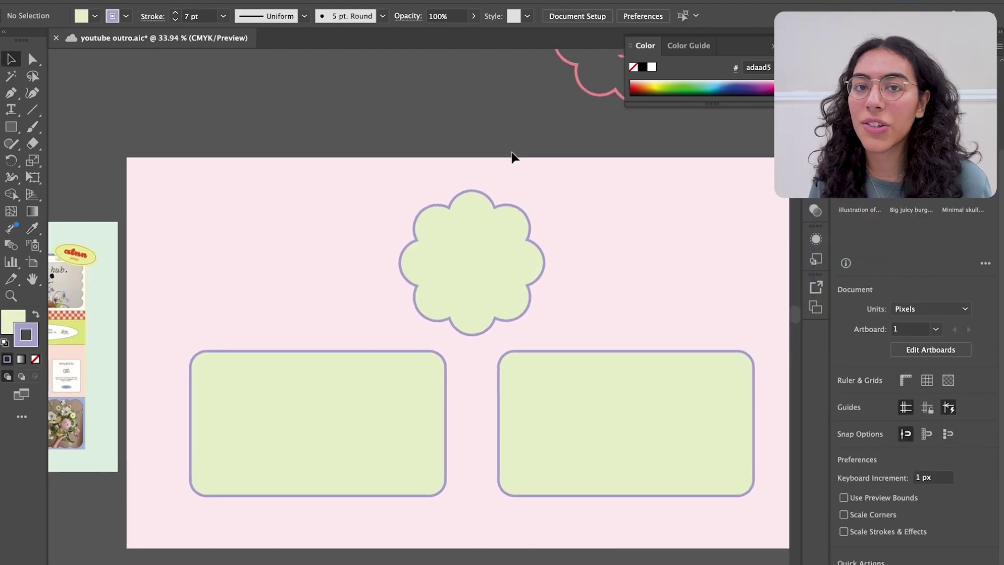
{"action": "scroll", "coordinate": [512, 152], "scroll_direction": "down", "scroll_amount": 2, "text": "alt"}
{"action": "scroll", "coordinate": [511, 152], "scroll_direction": "left", "scroll_amount": 4}
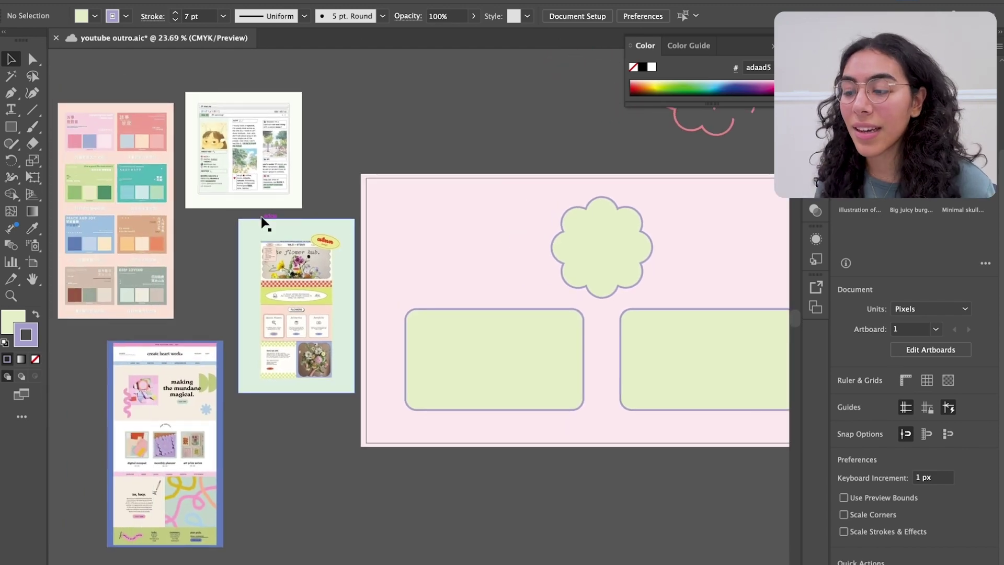
{"action": "scroll", "coordinate": [266, 224], "scroll_direction": "up", "scroll_amount": 6, "text": "alt"}
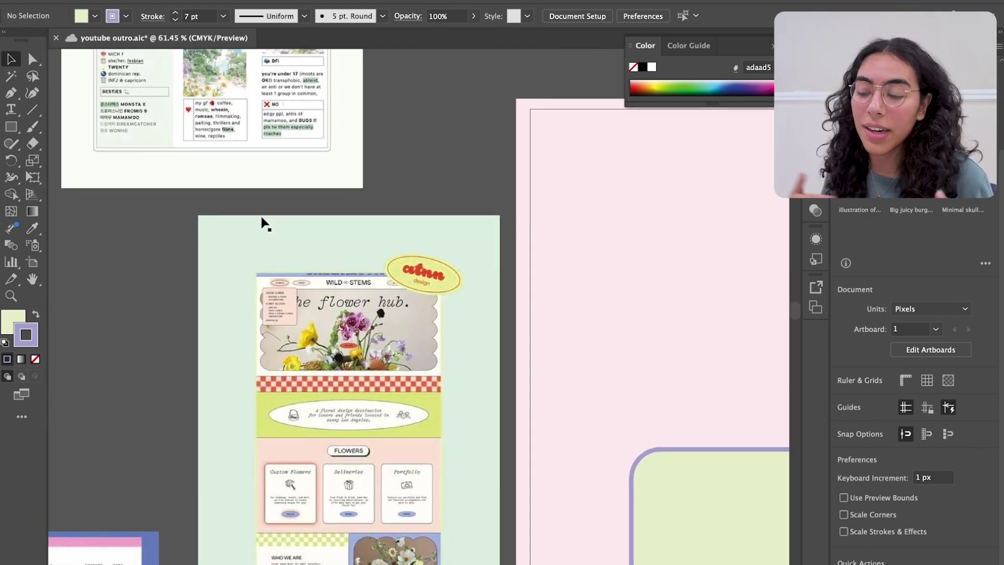
{"action": "scroll", "coordinate": [508, 437], "scroll_direction": "right", "scroll_amount": 4}
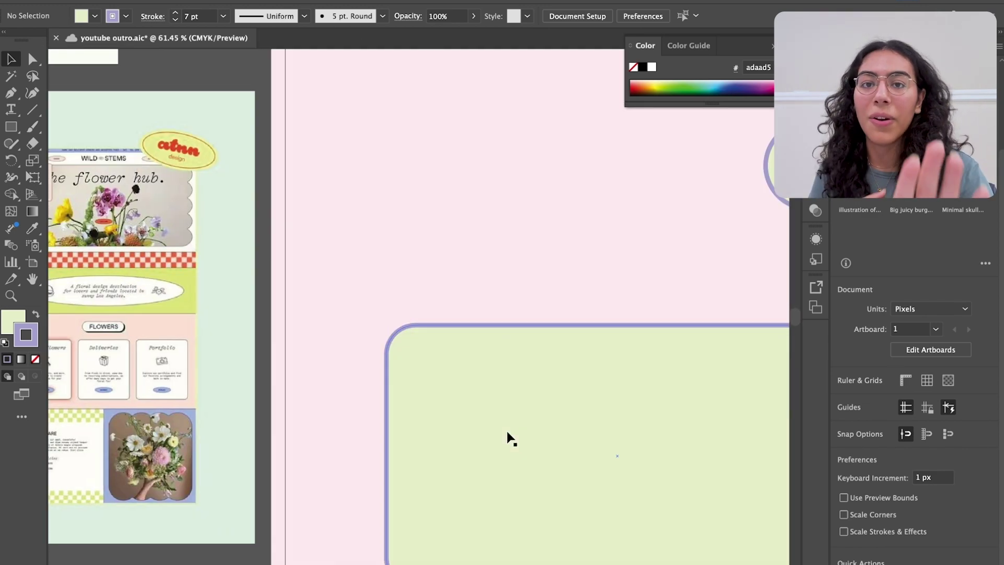
{"action": "scroll", "coordinate": [507, 437], "scroll_direction": "down", "scroll_amount": 4, "text": "alt"}
{"action": "scroll", "coordinate": [510, 439], "scroll_direction": "left", "scroll_amount": 2}
{"action": "scroll", "coordinate": [512, 438], "scroll_direction": "right", "scroll_amount": 2}
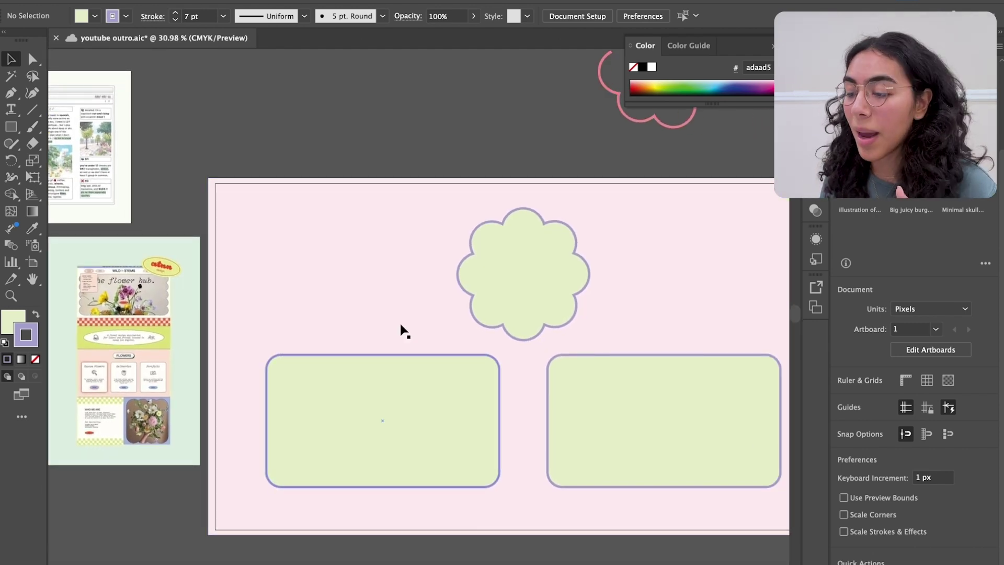
Try sampling pink shades from the colour palette reference for the background rectangle, restoring its pale pink fill
{"action": "left_click", "coordinate": [352, 285]}
{"action": "scroll", "coordinate": [352, 284], "scroll_direction": "left", "scroll_amount": 5}
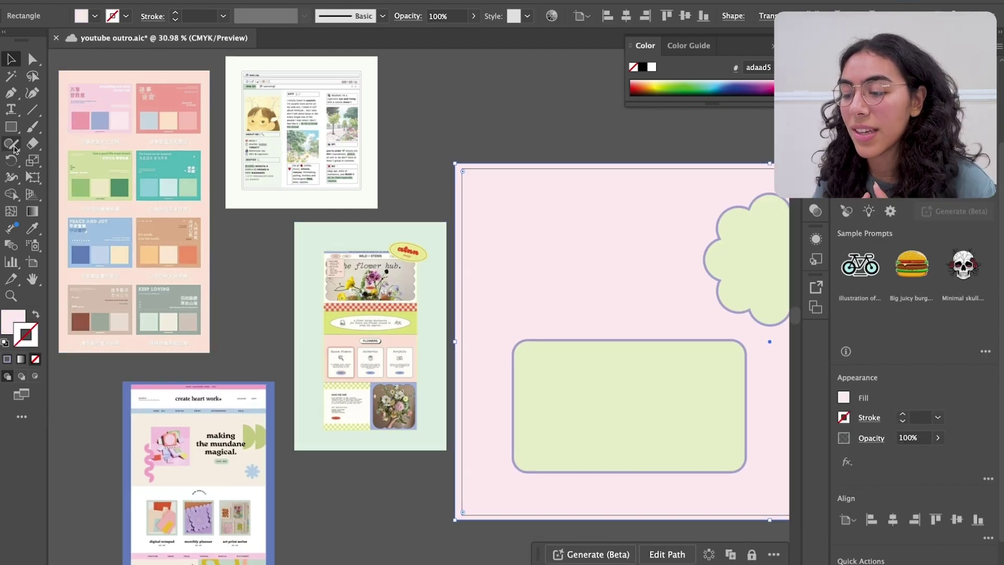
{"action": "left_click", "coordinate": [33, 228]}
{"action": "left_click", "coordinate": [84, 116]}
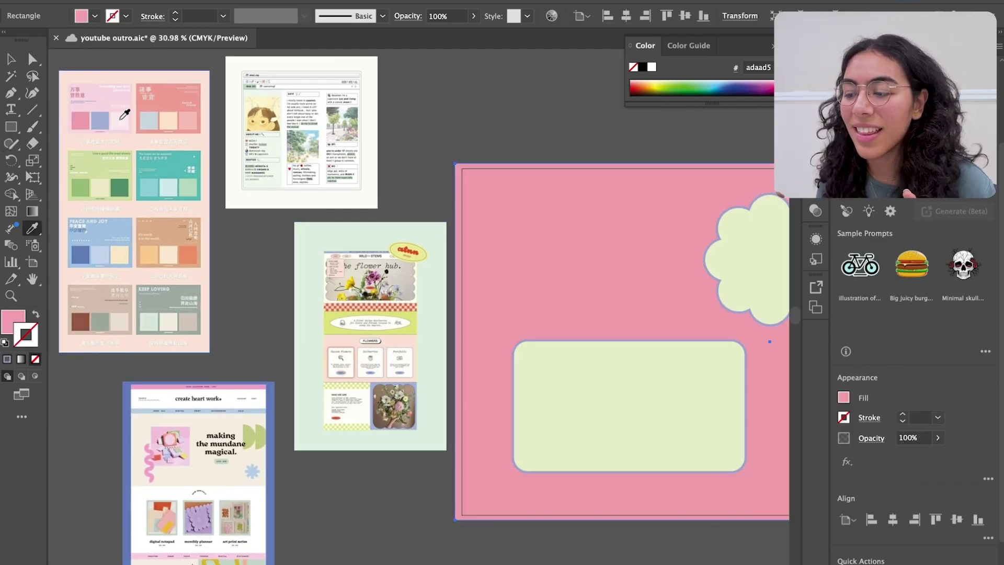
{"action": "left_click", "coordinate": [127, 120]}
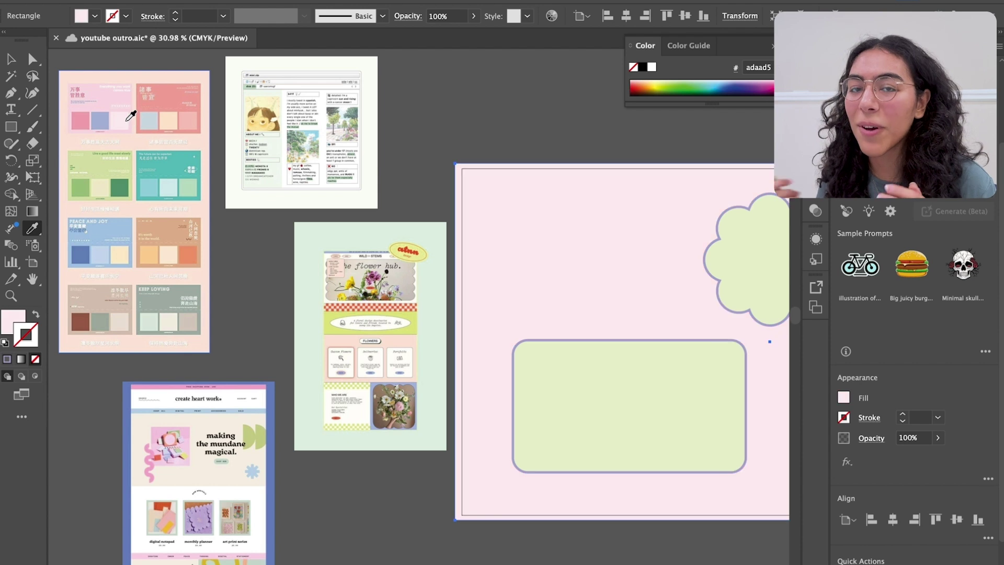
{"action": "left_click", "coordinate": [101, 93]}
{"action": "left_click", "coordinate": [73, 142]}
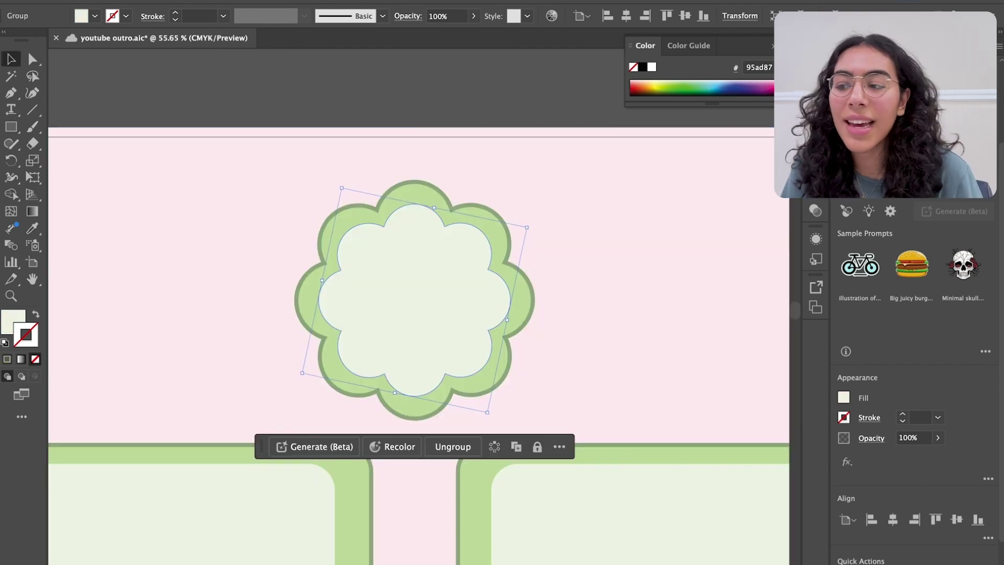
Apply a Gaussian Blur with a radius of about 65.42 pixels to the pale inner flower and deselect it
{"action": "left_click", "coordinate": [225, 0]}
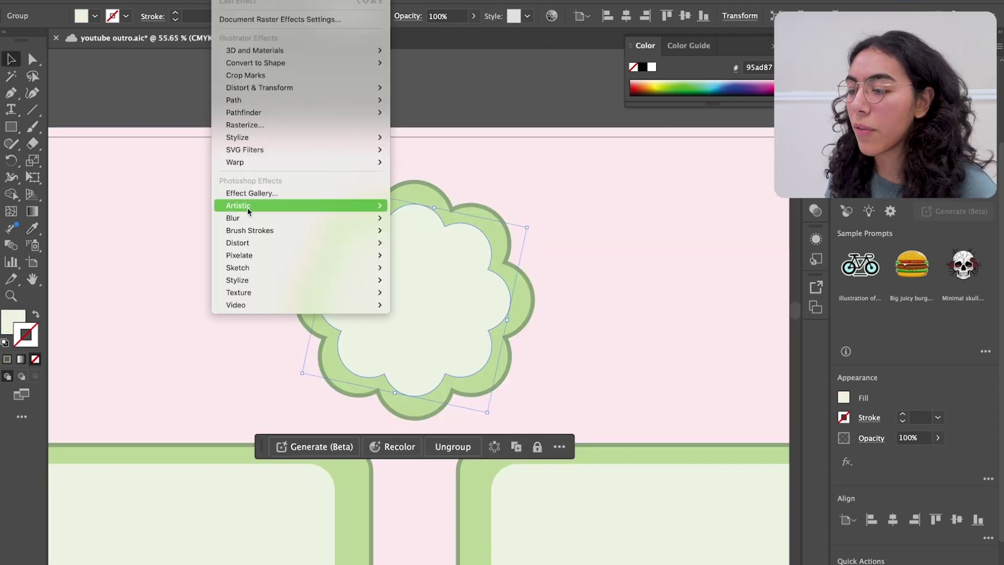
{"action": "mouse_move", "coordinate": [245, 218]}
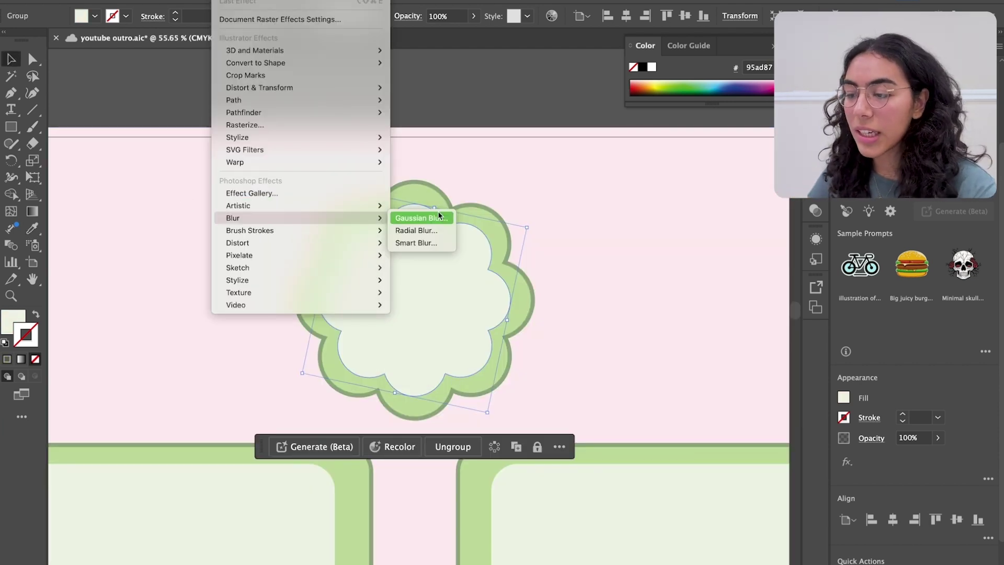
{"action": "left_click", "coordinate": [438, 215]}
{"action": "left_click_drag", "start_coordinate": [484, 280], "coordinate": [492, 281]}
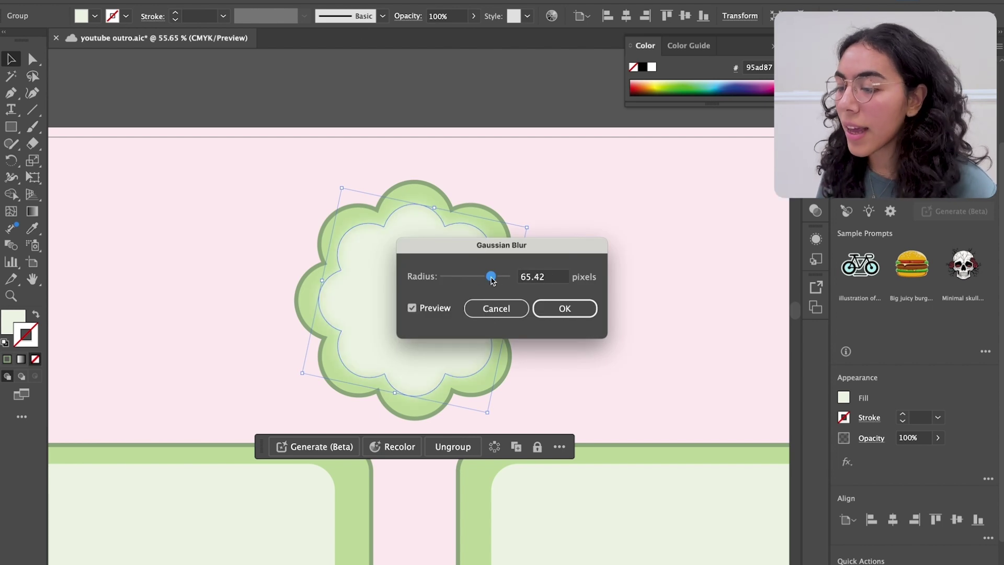
{"action": "left_click", "coordinate": [555, 308]}
{"action": "left_click", "coordinate": [596, 207]}
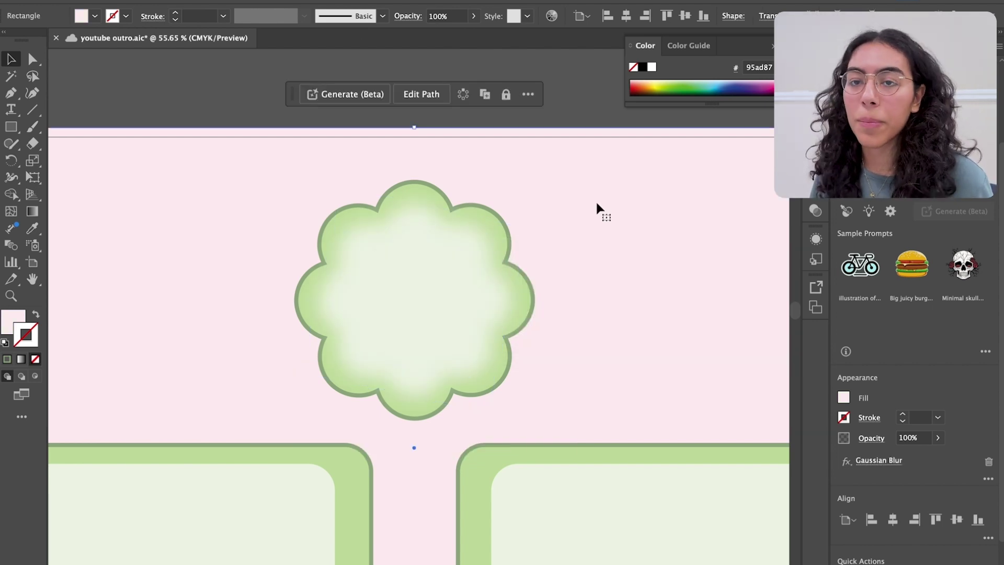
{"action": "scroll", "coordinate": [597, 204], "scroll_direction": "down", "scroll_amount": 5}
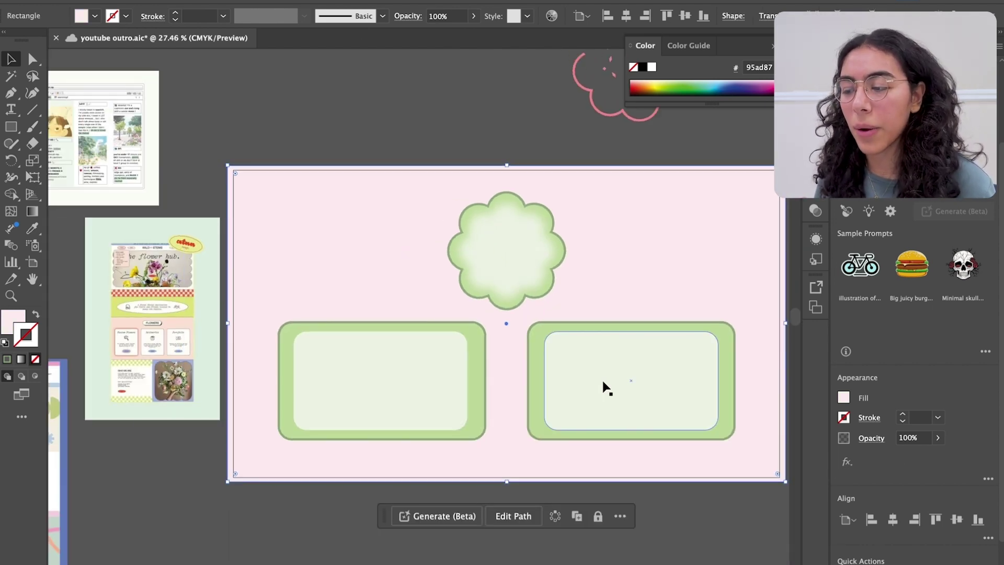
{"action": "left_click", "coordinate": [425, 399]}
{"action": "key", "text": "super+shift+a"}
{"action": "double_click", "coordinate": [498, 466]}
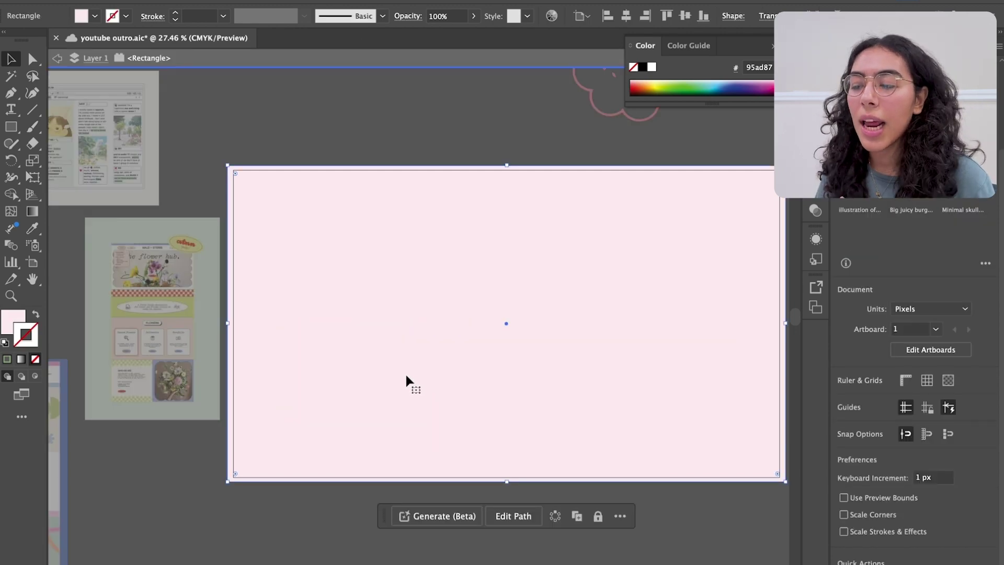
{"action": "double_click", "coordinate": [387, 536]}
Apply a Gaussian Blur with a radius of about 41.97 pixels to both pale inner rectangles of the video box group
{"action": "left_click", "coordinate": [416, 415]}
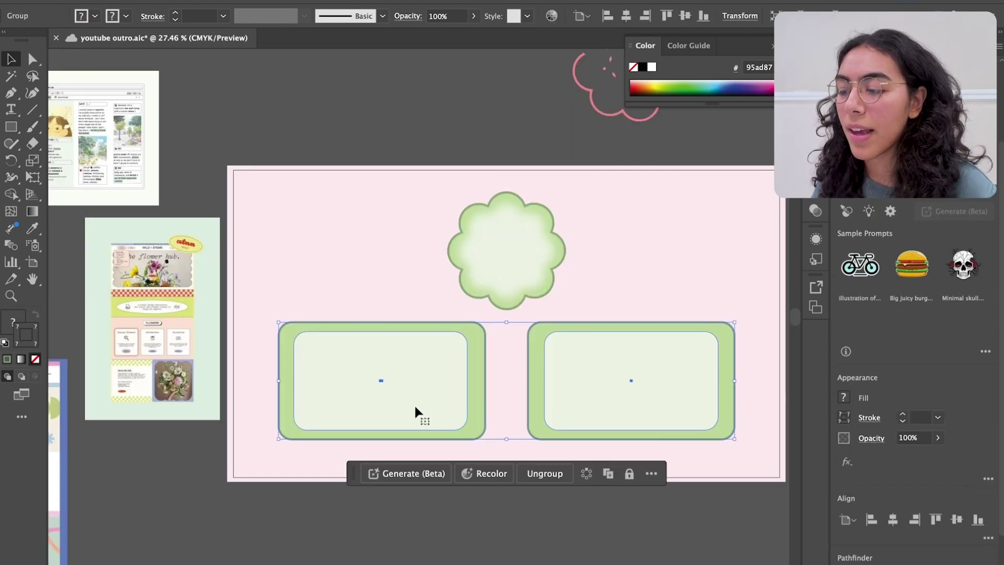
{"action": "double_click", "coordinate": [413, 421]}
{"action": "left_click", "coordinate": [406, 390]}
{"action": "left_click", "coordinate": [636, 369], "text": "shift"}
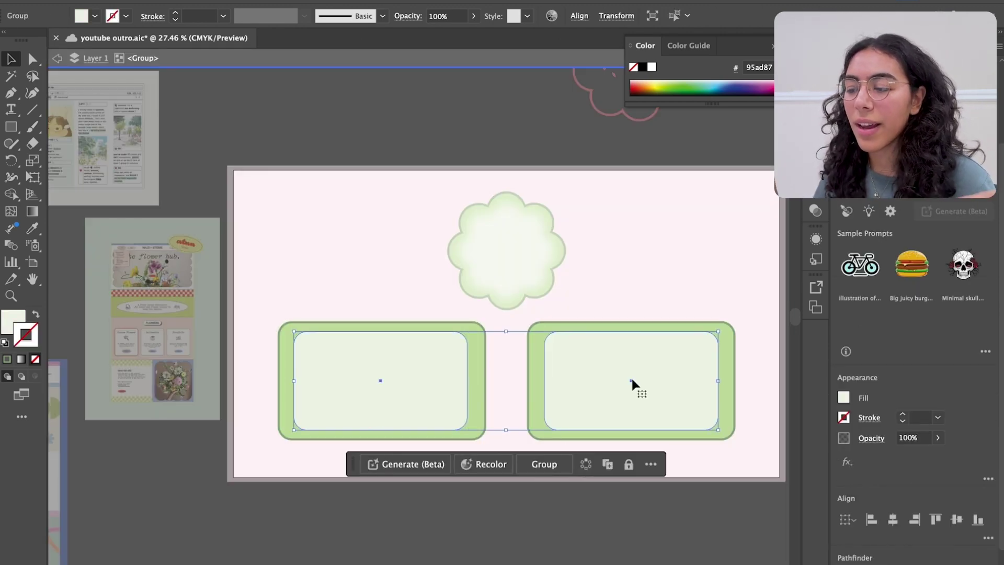
{"action": "left_click", "coordinate": [230, 0]}
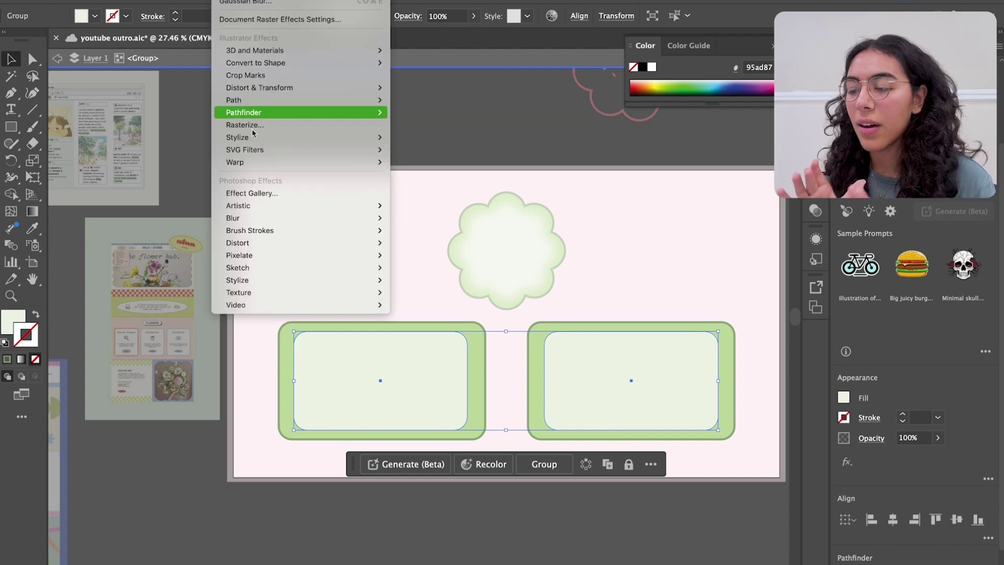
{"action": "mouse_move", "coordinate": [285, 217]}
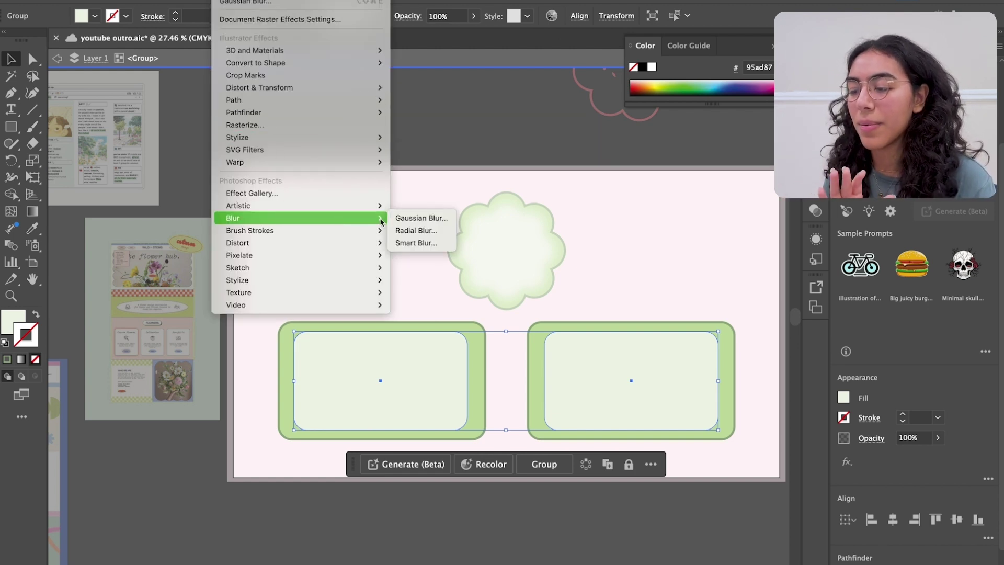
{"action": "left_click", "coordinate": [405, 220]}
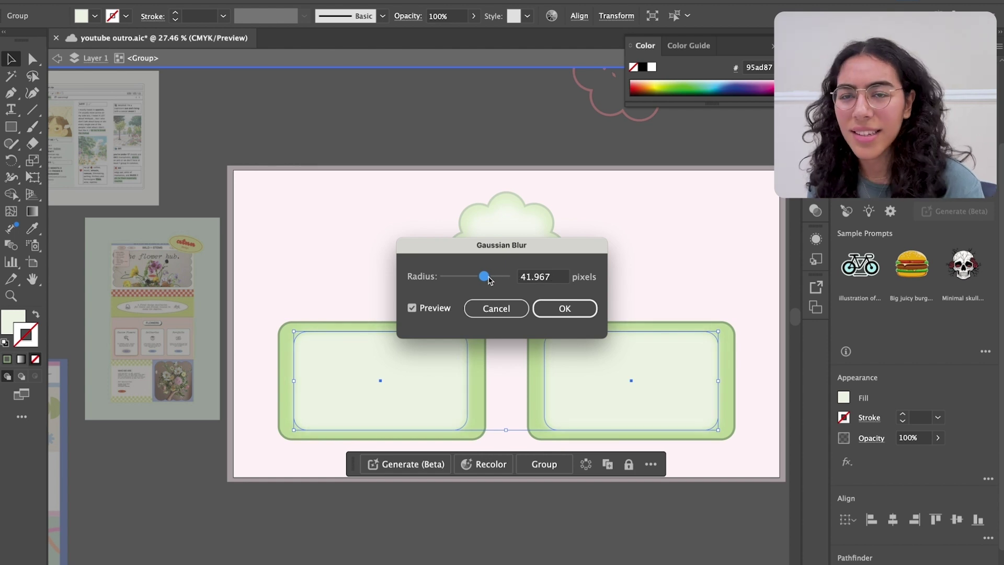
{"action": "left_click", "coordinate": [563, 309]}
{"action": "left_click", "coordinate": [466, 127]}
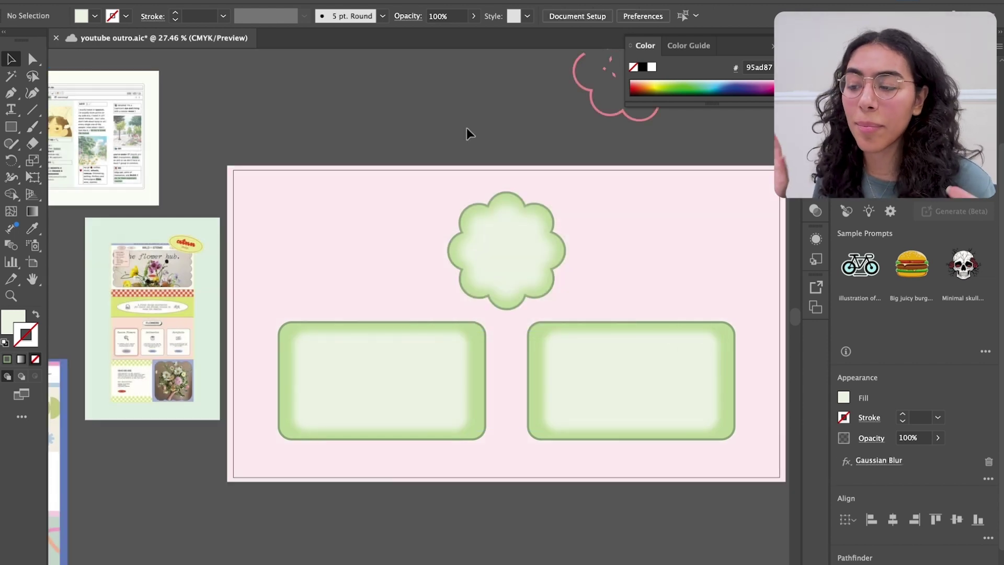
Widen the left video box's blurred inner rectangle on both sides to about 645 px, inside its group
{"action": "scroll", "coordinate": [467, 128], "scroll_direction": "right", "scroll_amount": 3}
{"action": "left_click", "coordinate": [367, 375]}
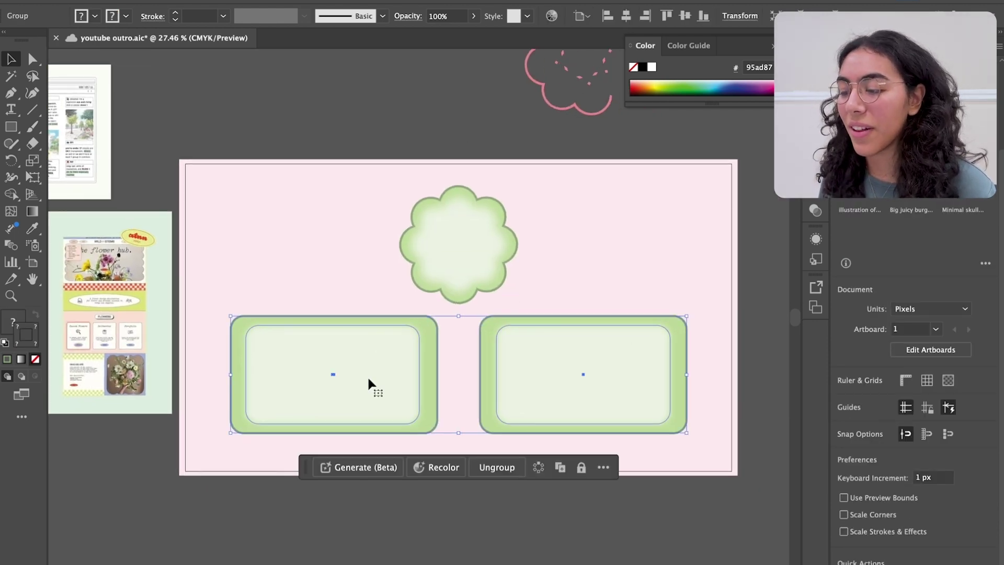
{"action": "double_click", "coordinate": [360, 410]}
{"action": "left_click", "coordinate": [356, 410]}
{"action": "left_click_drag", "start_coordinate": [246, 375], "coordinate": [242, 376]}
{"action": "left_click_drag", "start_coordinate": [421, 375], "coordinate": [428, 376]}
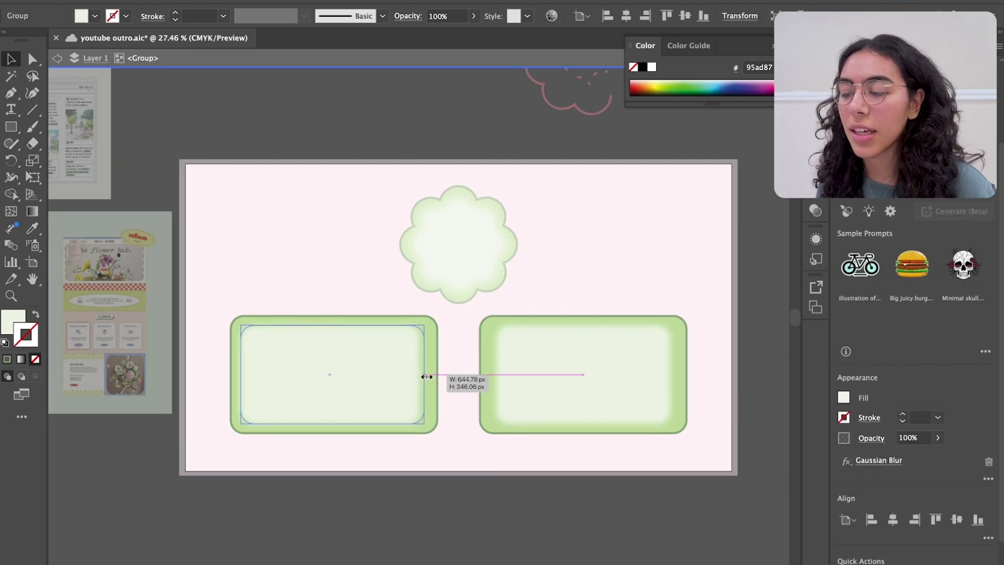
Widen the right video box's blurred inner rectangle on both sides to match the left one, and leave the group
{"action": "left_click", "coordinate": [557, 371]}
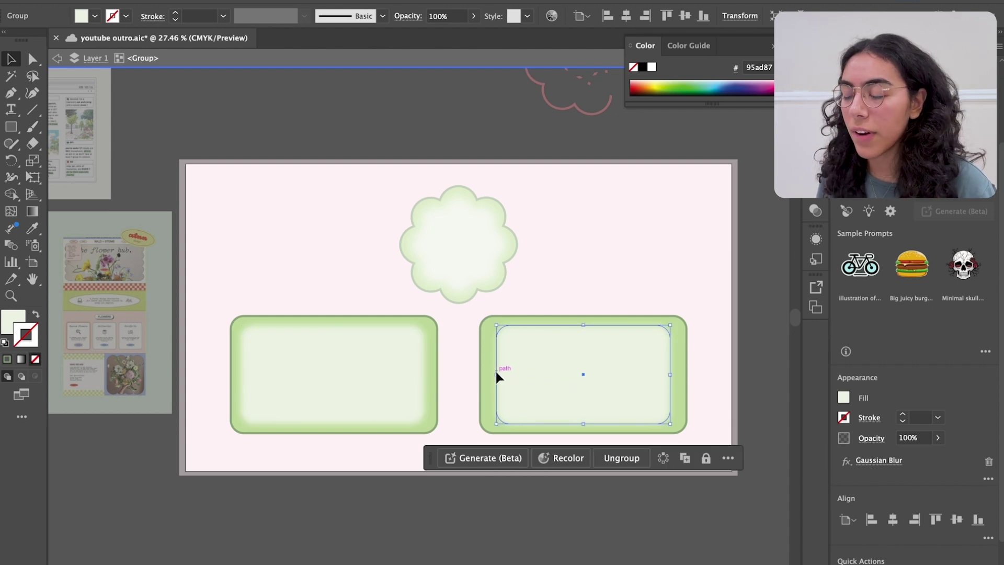
{"action": "left_click_drag", "start_coordinate": [499, 375], "coordinate": [491, 374]}
{"action": "left_click_drag", "start_coordinate": [671, 374], "coordinate": [679, 375]}
{"action": "left_click", "coordinate": [763, 321]}
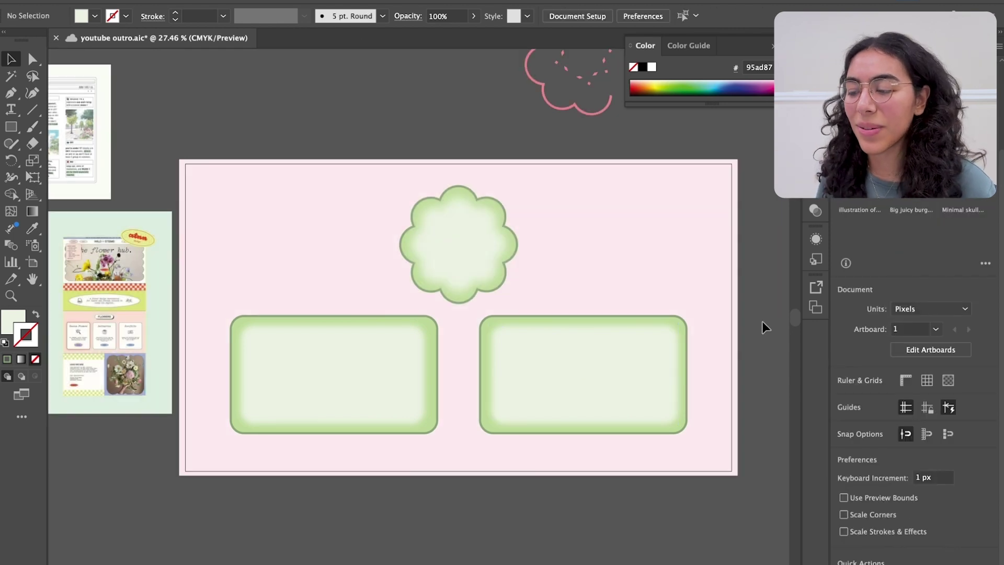
{"action": "scroll", "coordinate": [574, 233], "scroll_direction": "up", "scroll_amount": 1}
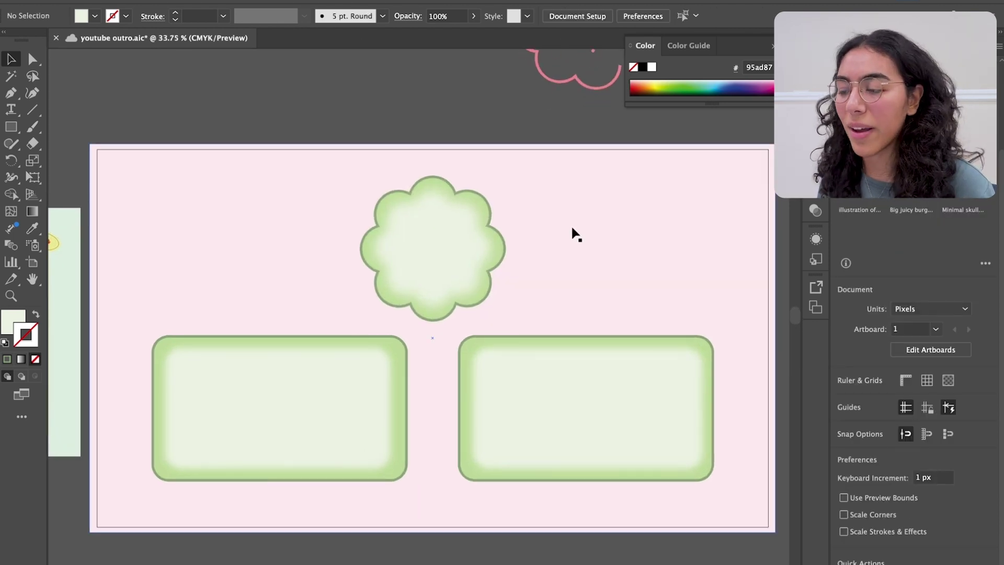
{"action": "scroll", "coordinate": [575, 234], "scroll_direction": "down", "scroll_amount": 2}
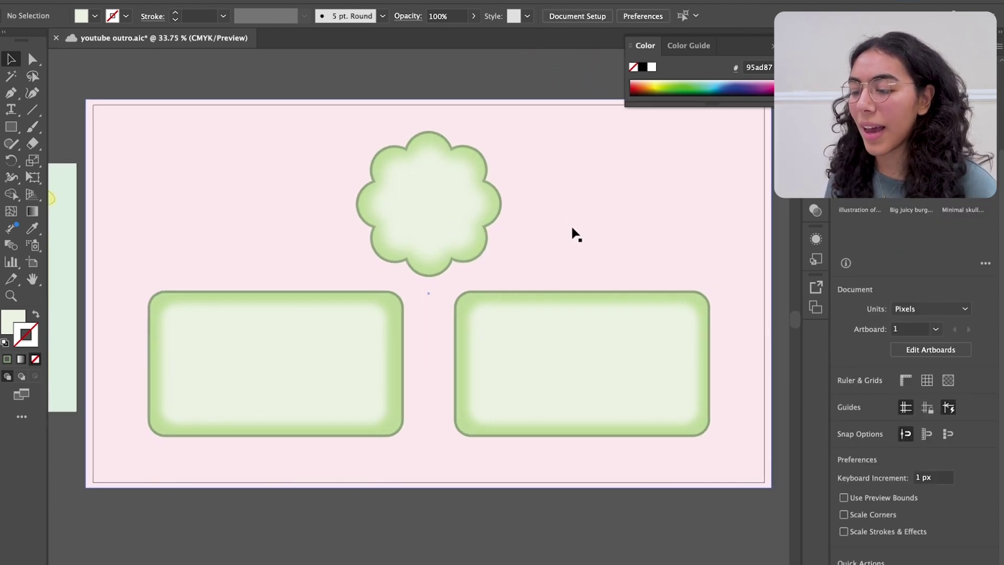
{"action": "left_click", "coordinate": [216, 179]}
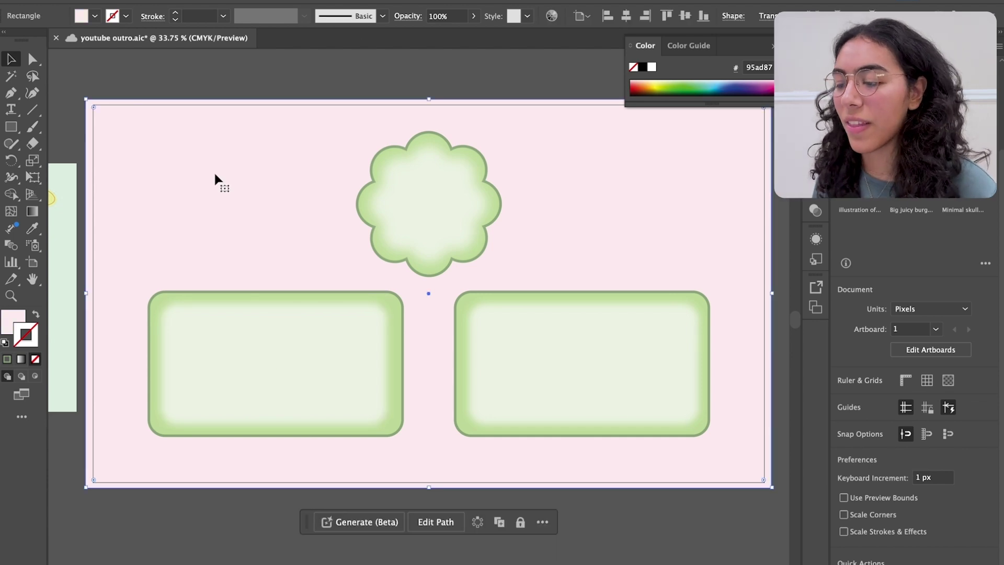
{"action": "scroll", "coordinate": [215, 177], "scroll_direction": "up", "scroll_amount": 1}
{"action": "scroll", "coordinate": [214, 178], "scroll_direction": "down", "scroll_amount": 2}
{"action": "scroll", "coordinate": [214, 178], "scroll_direction": "up", "scroll_amount": 1}
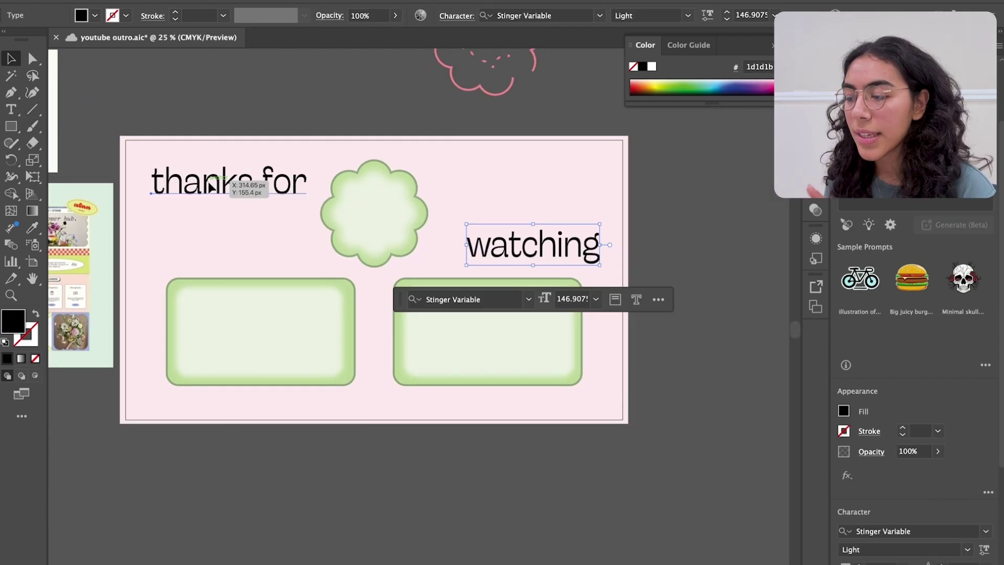
Shift the "thanks for" text slightly left and set its Stinger Variable font style to Regular
{"action": "left_click_drag", "start_coordinate": [209, 180], "coordinate": [201, 186]}
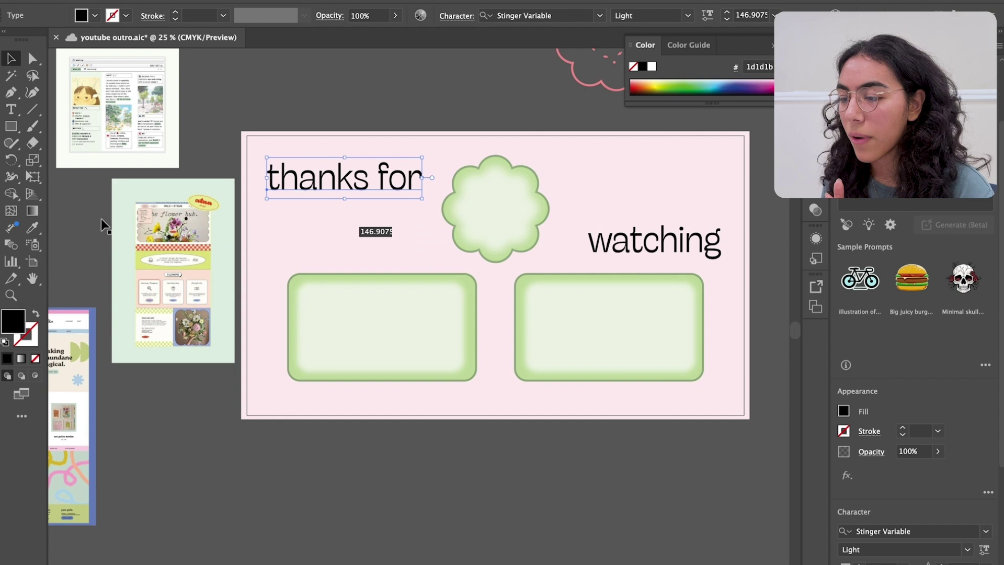
{"action": "scroll", "coordinate": [102, 231], "scroll_direction": "up", "scroll_amount": 10}
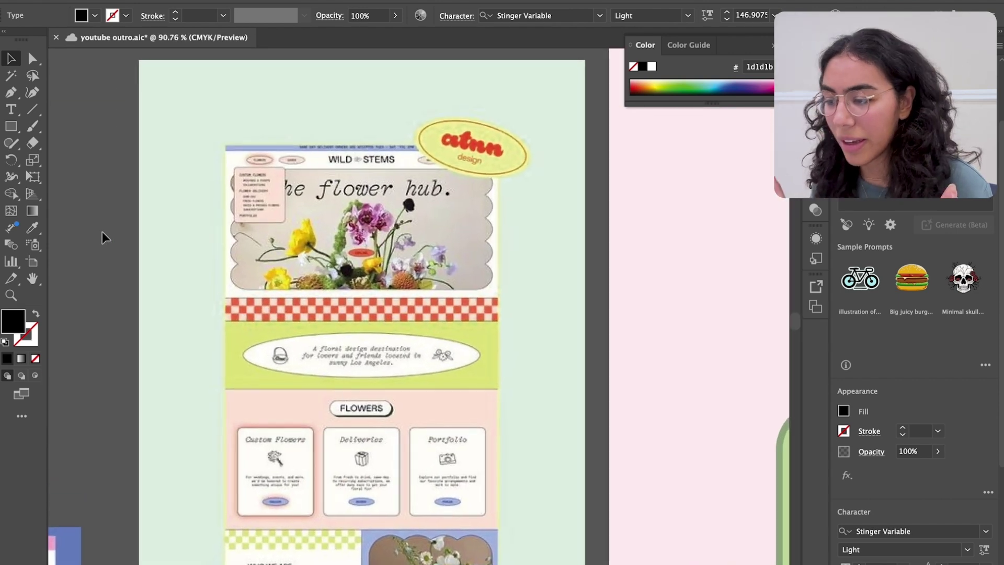
{"action": "scroll", "coordinate": [102, 232], "scroll_direction": "down", "scroll_amount": 10}
{"action": "scroll", "coordinate": [316, 246], "scroll_direction": "up", "scroll_amount": 3}
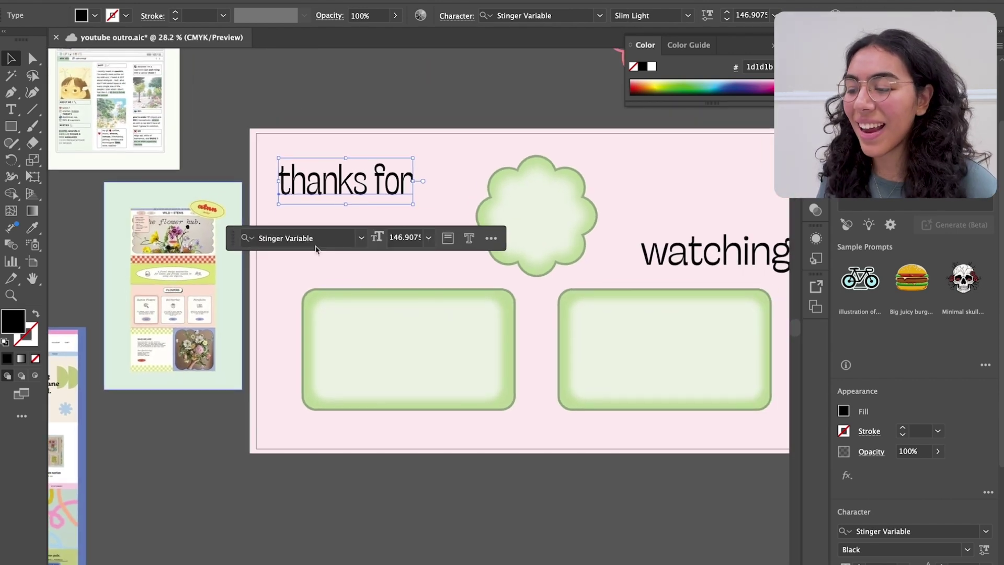
{"action": "key", "text": "Down"}
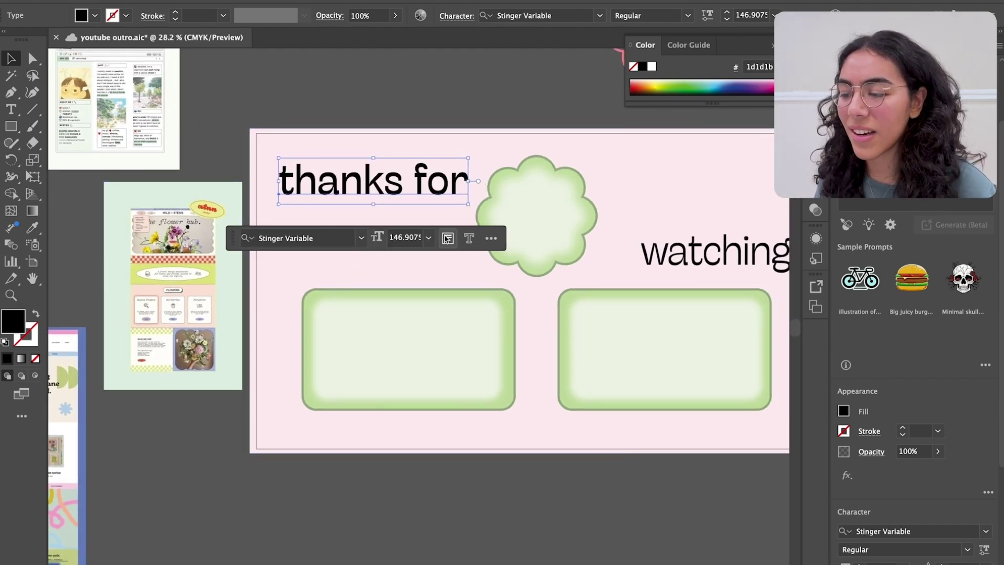
Capitalize the first letter of the "thanks for" text so it reads "Thanks for"
{"action": "double_click", "coordinate": [423, 180]}
{"action": "left_click_drag", "start_coordinate": [418, 189], "coordinate": [430, 188]}
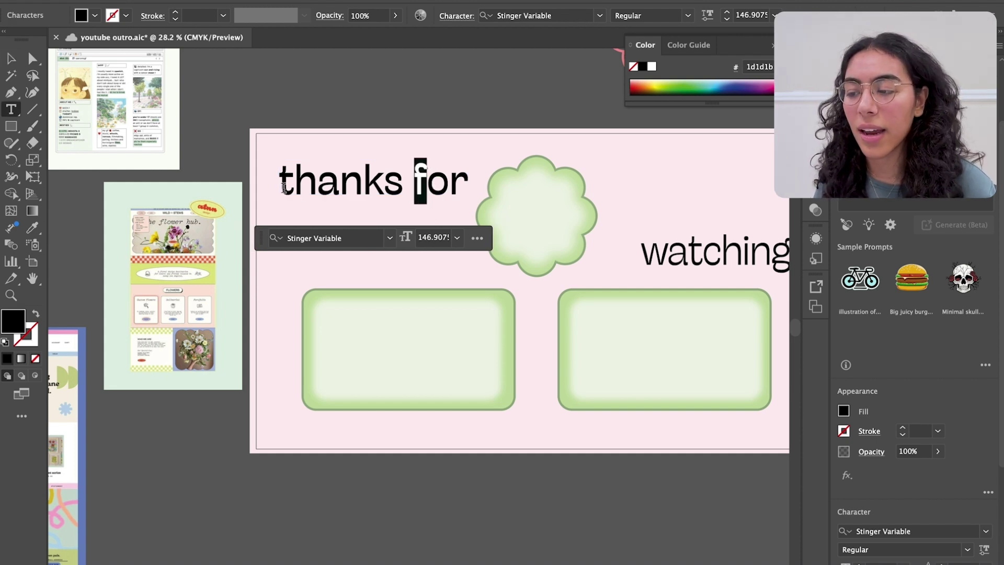
{"action": "left_click_drag", "start_coordinate": [280, 188], "coordinate": [292, 189]}
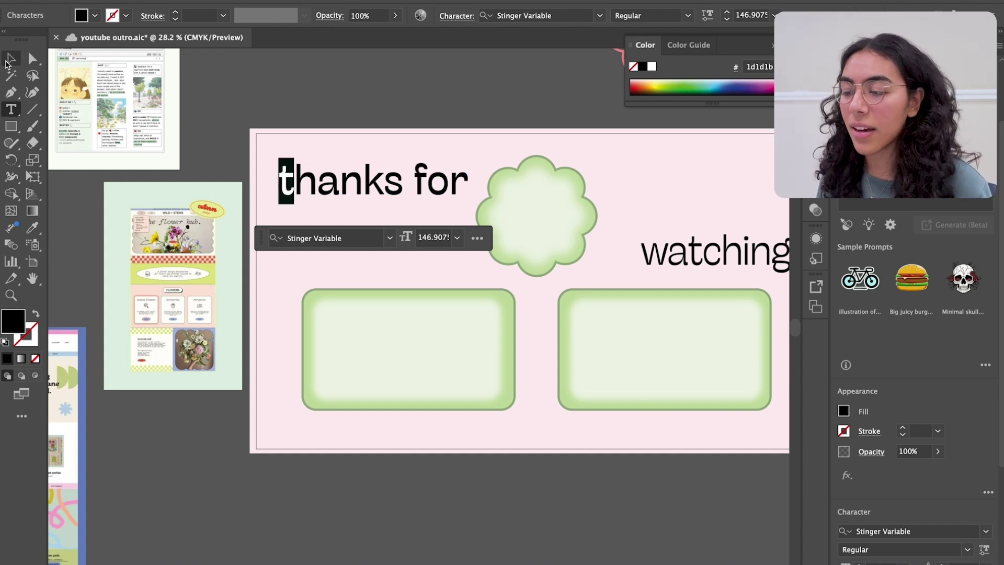
{"action": "type", "text": "G"}
{"action": "key", "text": "BackSpace"}
{"action": "type", "text": "T"}
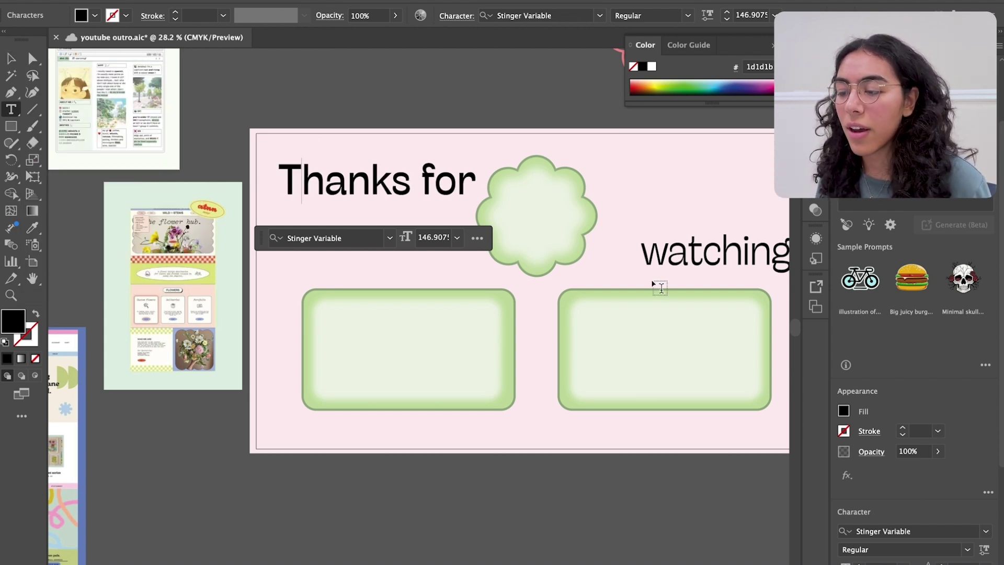
Capitalize the first letter of the other text so it reads "Watching", and deselect it
{"action": "left_click_drag", "start_coordinate": [664, 259], "coordinate": [641, 259]}
{"action": "type", "text": "W"}
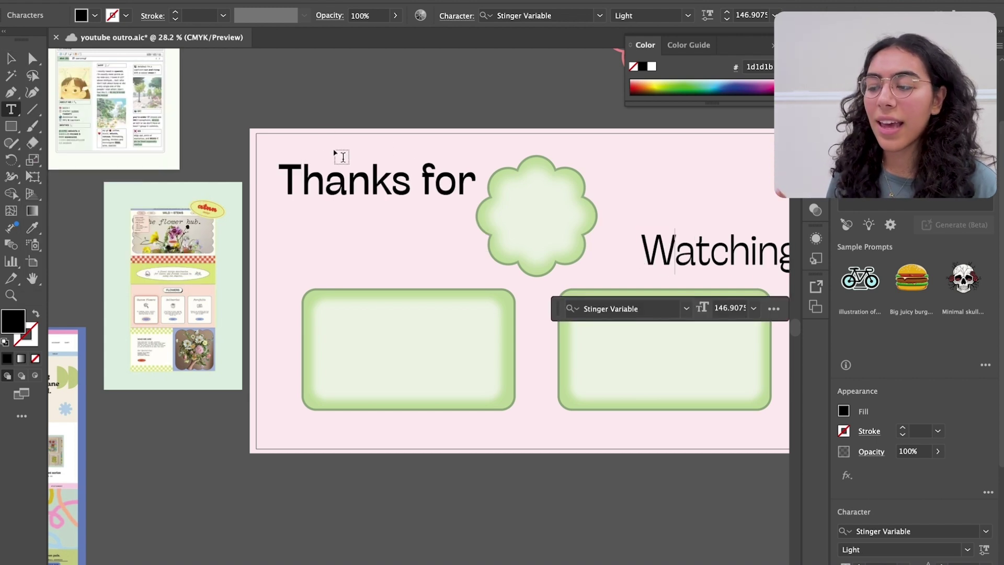
{"action": "key", "text": "Escape"}
{"action": "left_click", "coordinate": [372, 59]}
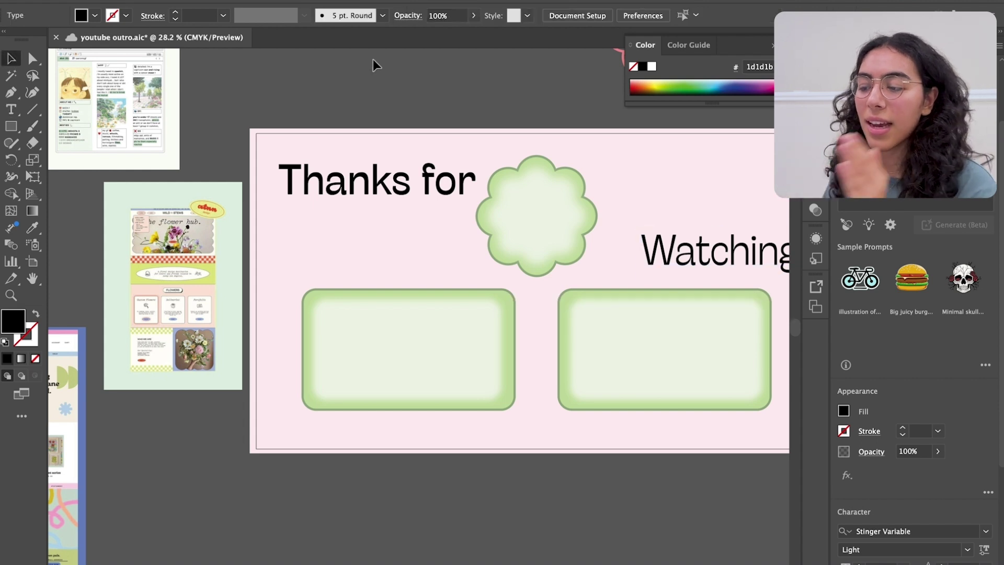
Set the "Thanks for" text's Stinger Variable font style to Light
{"action": "scroll", "coordinate": [372, 59], "scroll_direction": "right", "scroll_amount": 5}
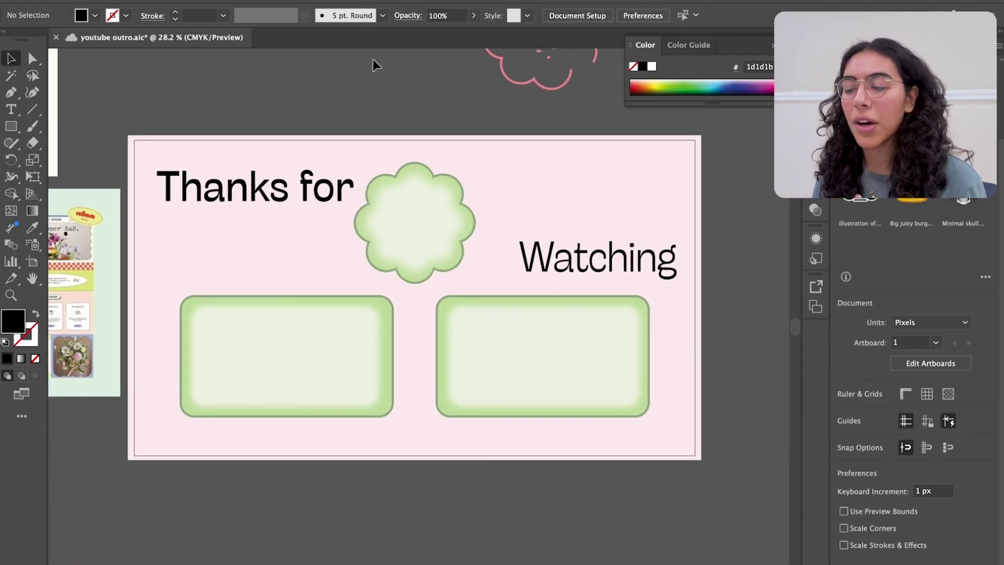
{"action": "left_click", "coordinate": [258, 195]}
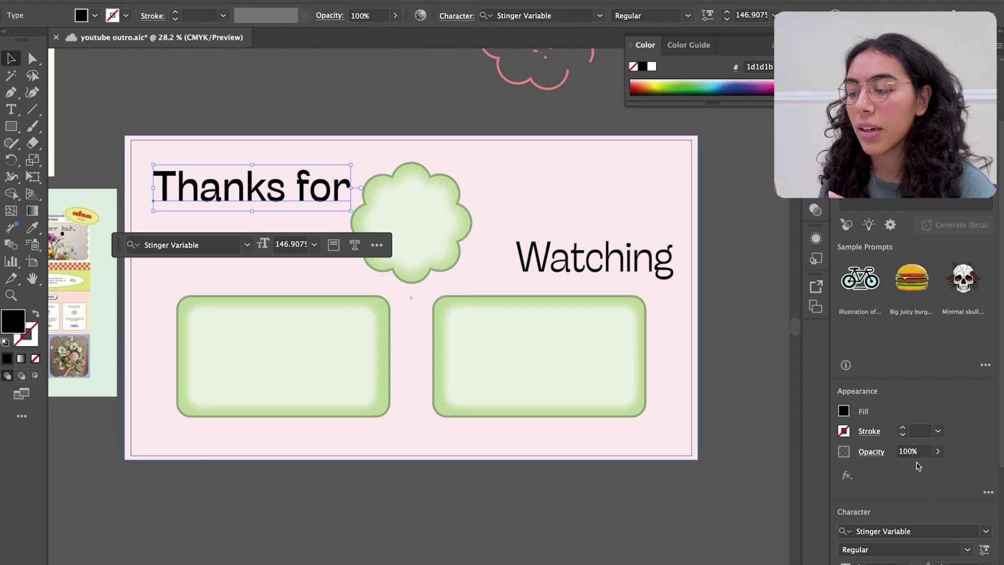
{"action": "left_click", "coordinate": [630, 272]}
{"action": "key", "text": "ctrl+z"}
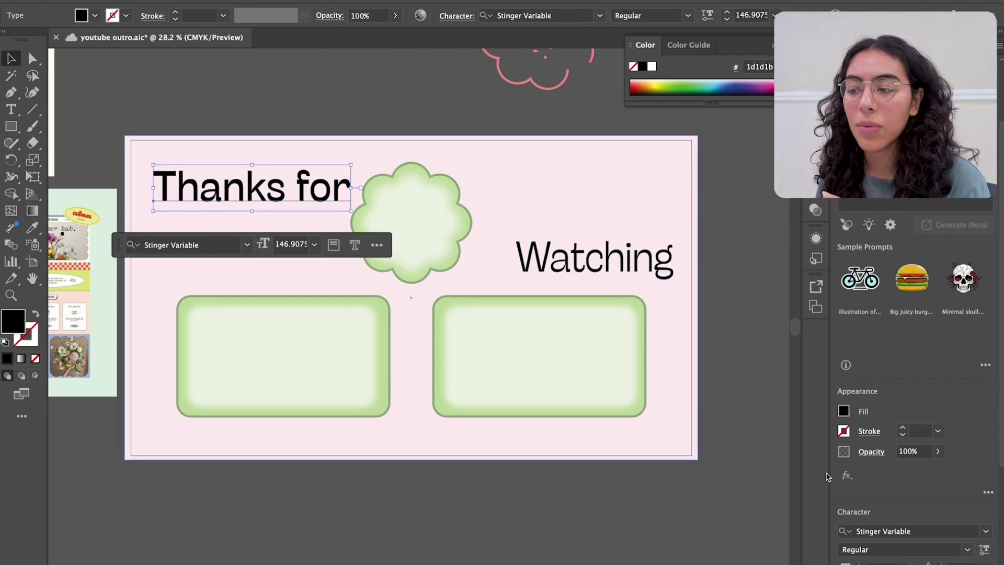
{"action": "left_click", "coordinate": [939, 547]}
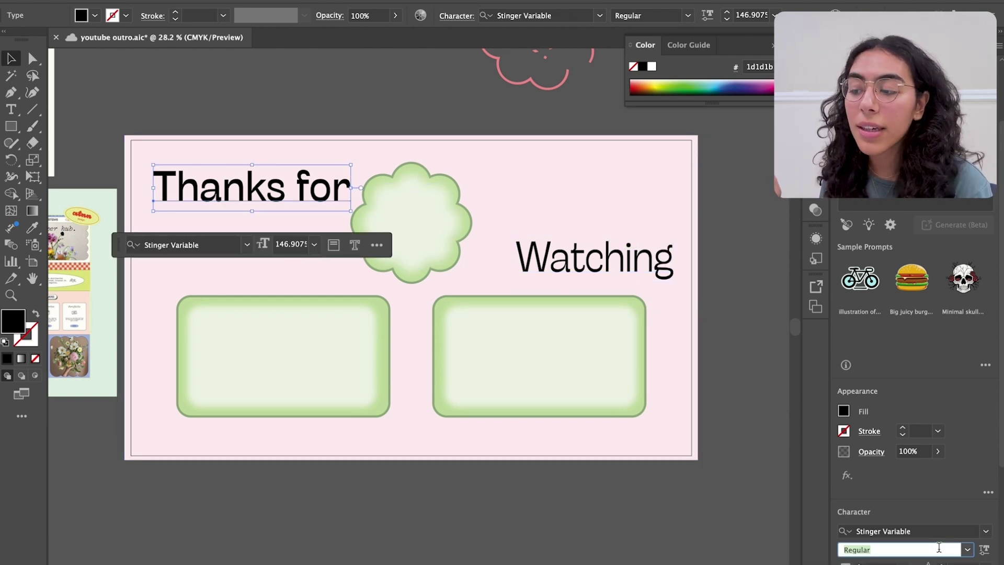
{"action": "type", "text": "Light"}
{"action": "key", "text": "Return"}
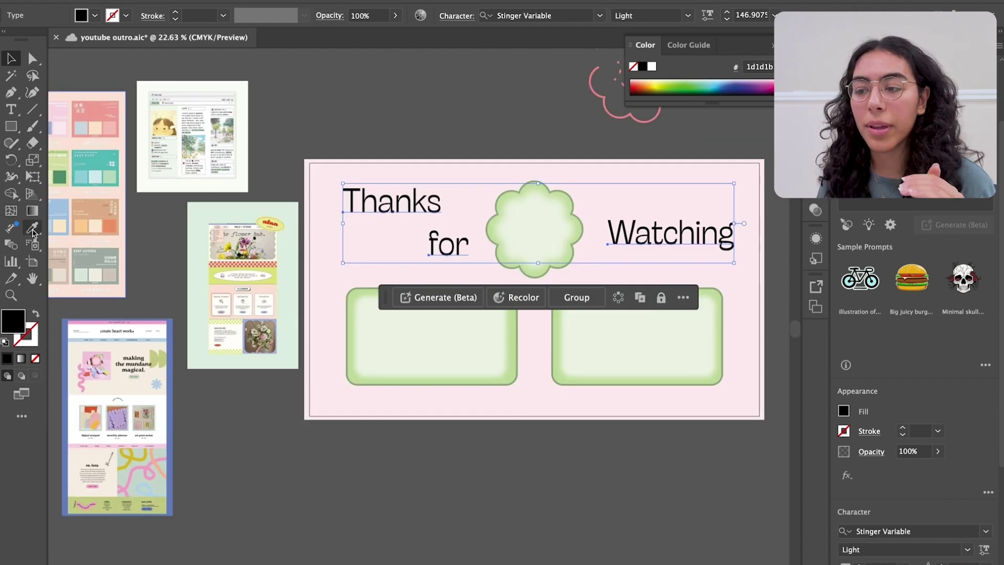
Try light blue and tan swatches from the palette image on the "Thanks", "for" and "Watching" texts by sampling them
{"action": "left_click", "coordinate": [60, 203]}
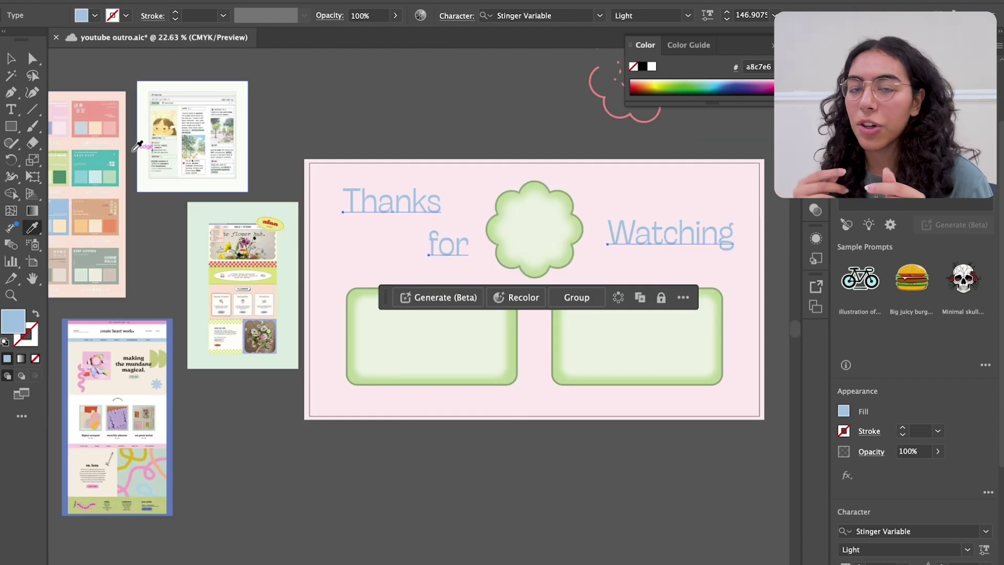
{"action": "left_click", "coordinate": [101, 160]}
{"action": "left_click", "coordinate": [105, 209]}
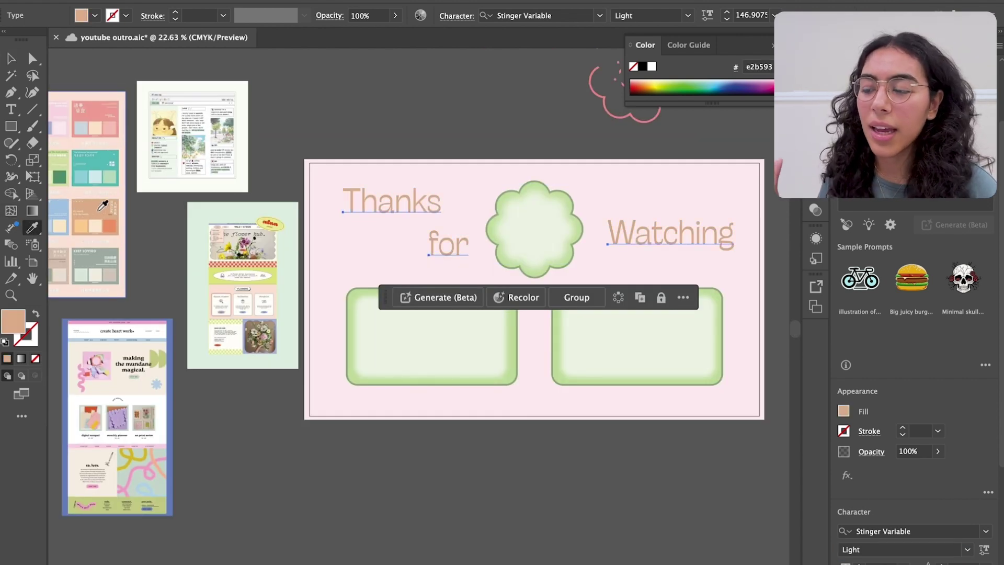
{"action": "left_click", "coordinate": [110, 226]}
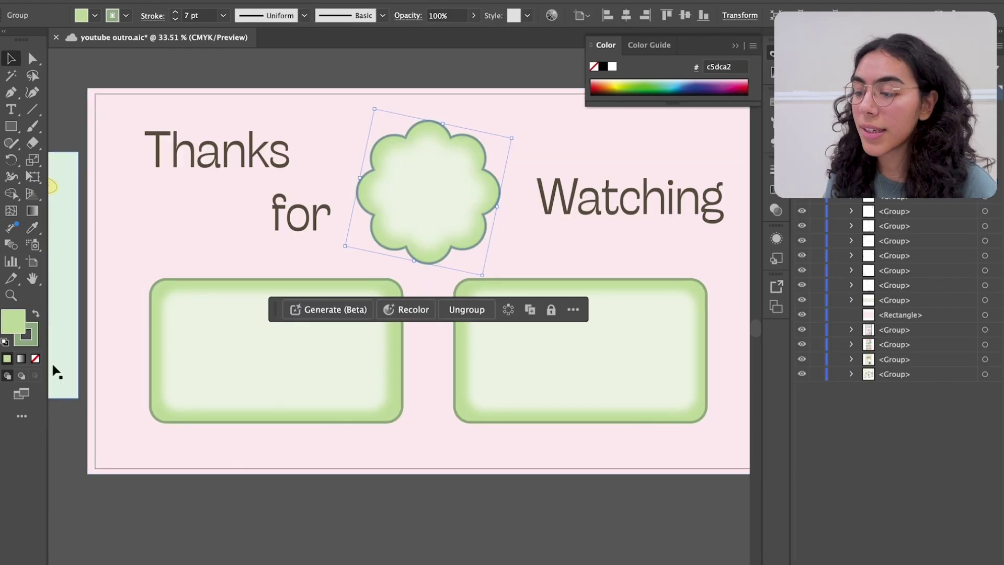
Save the document, and reduce the flower frame's stroke to 3 pt
{"action": "key", "text": "ctrl+s"}
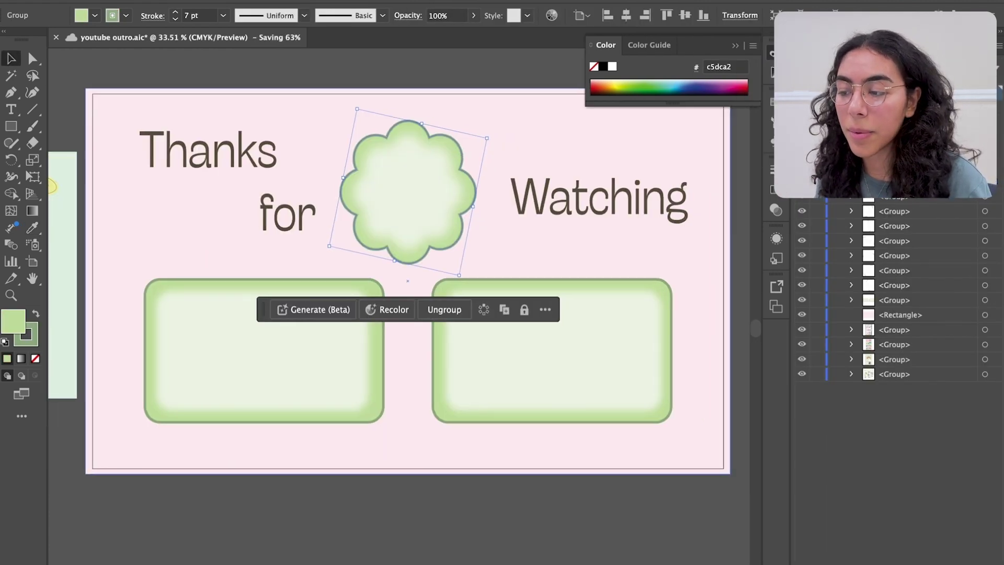
{"action": "left_click", "coordinate": [903, 435]}
{"action": "left_click", "coordinate": [903, 435]}
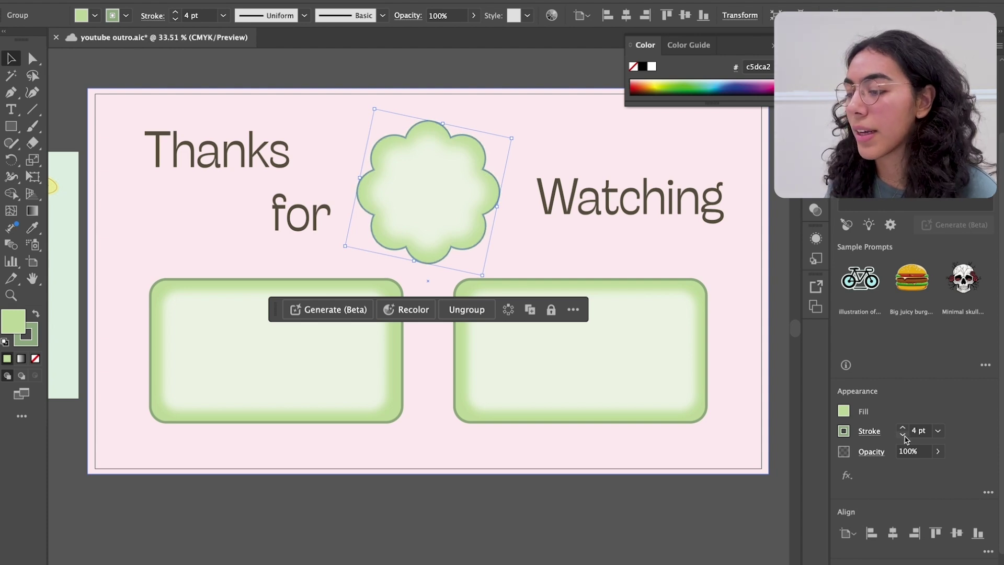
{"action": "left_click", "coordinate": [629, 539]}
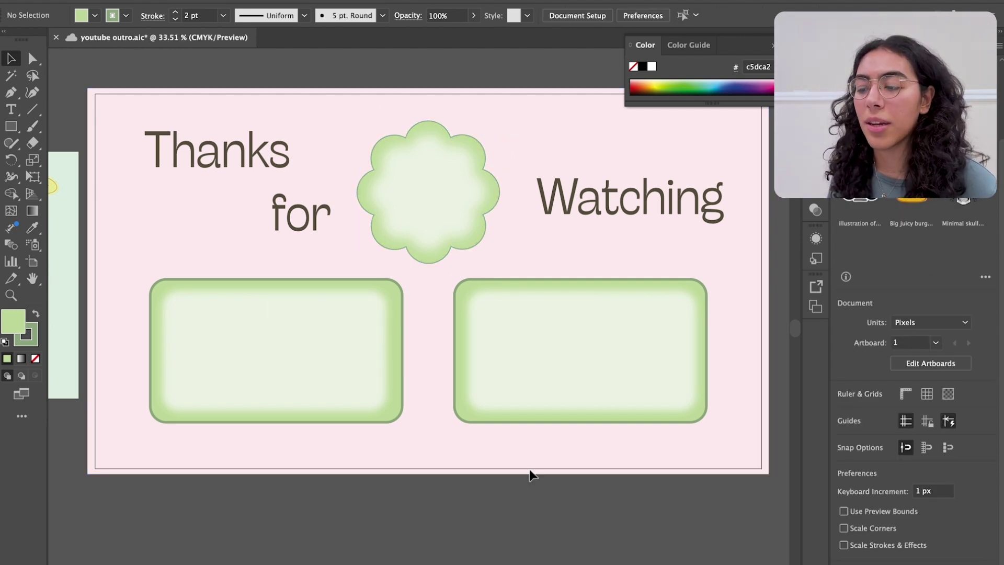
{"action": "left_click", "coordinate": [501, 202]}
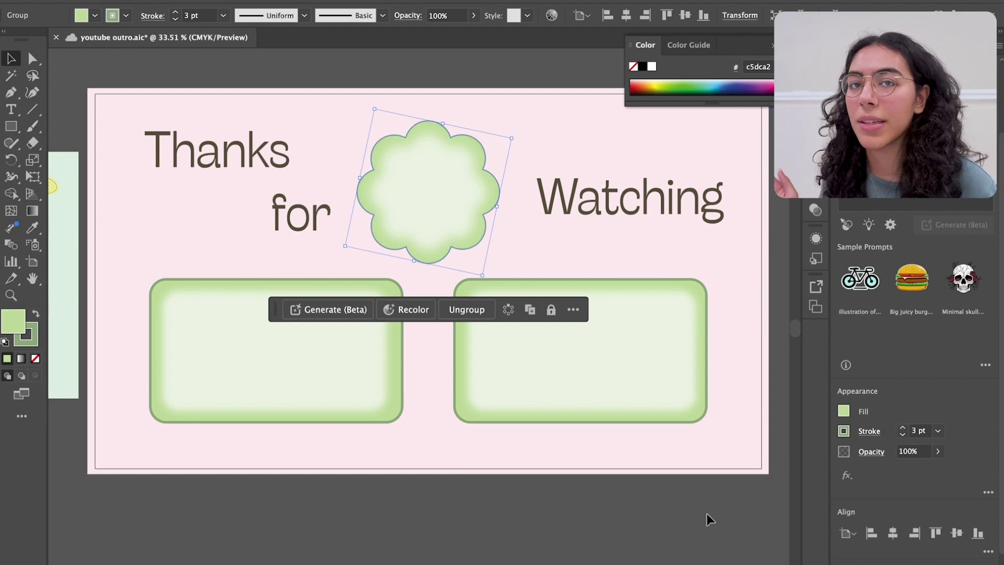
{"action": "left_click", "coordinate": [632, 537]}
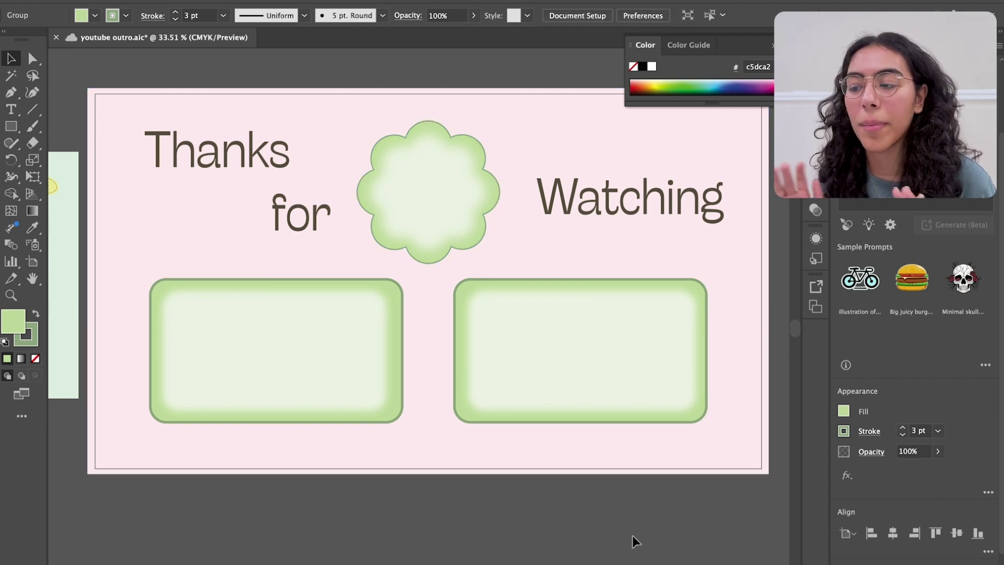
Inside their group, select both video boxes and thin their outlines to suit the flower frame
{"action": "left_click", "coordinate": [406, 293]}
{"action": "double_click", "coordinate": [476, 309]}
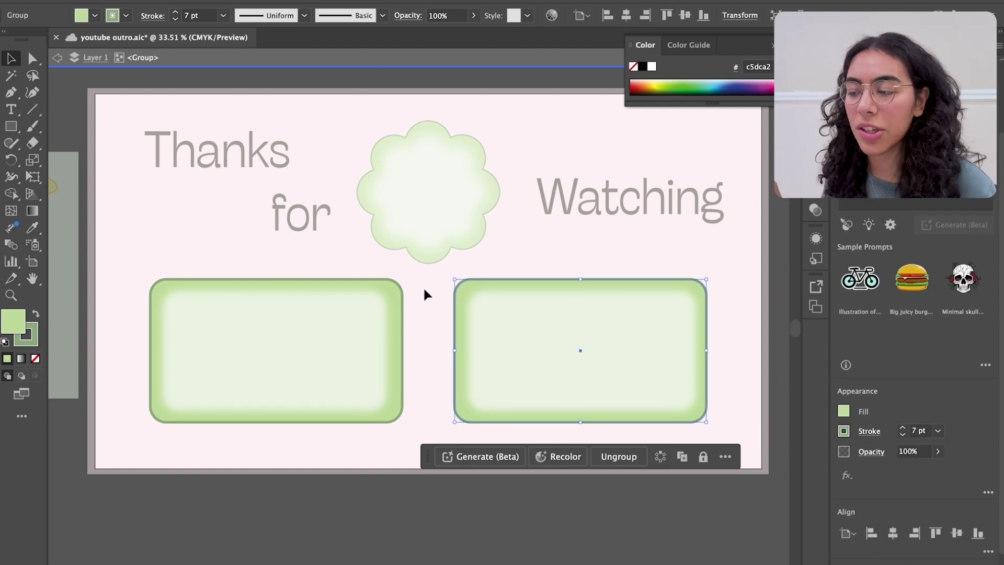
{"action": "left_click", "coordinate": [400, 289], "text": "shift"}
{"action": "left_click", "coordinate": [903, 435]}
{"action": "left_click", "coordinate": [903, 435]}
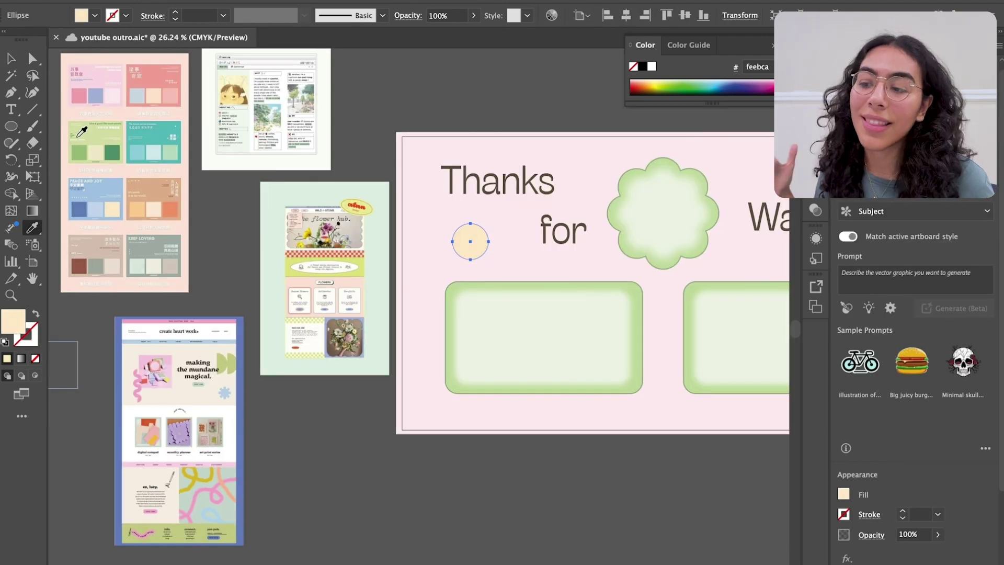
Fill the small circle below "Thanks" with the cream swatch sampled from the Peace and Joy palette
{"action": "left_click", "coordinate": [159, 89]}
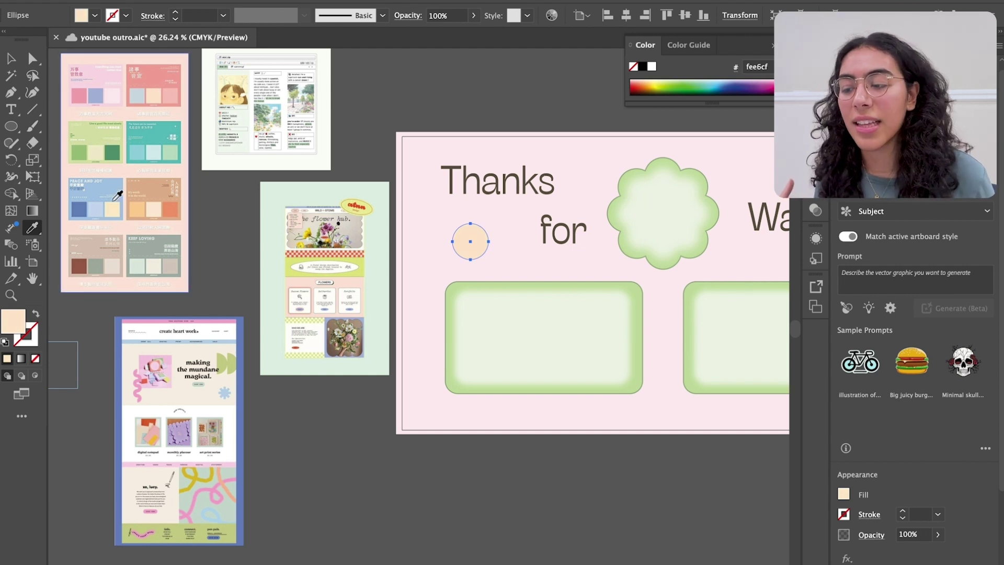
{"action": "left_click", "coordinate": [153, 209]}
{"action": "left_click", "coordinate": [112, 208]}
{"action": "left_click", "coordinate": [12, 58]}
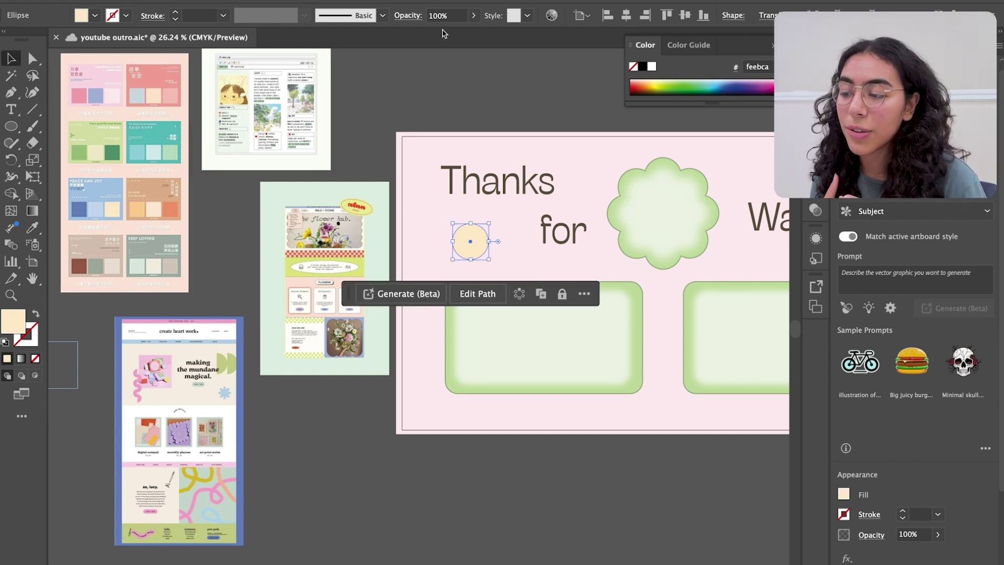
Turn the small circle into a four-pointed sparkle with Pucker & Bloat at -72%, and fill it with white (ffffff)
{"action": "left_click", "coordinate": [455, 65]}
{"action": "scroll", "coordinate": [455, 66], "scroll_direction": "right", "scroll_amount": 5}
{"action": "left_click", "coordinate": [298, 249]}
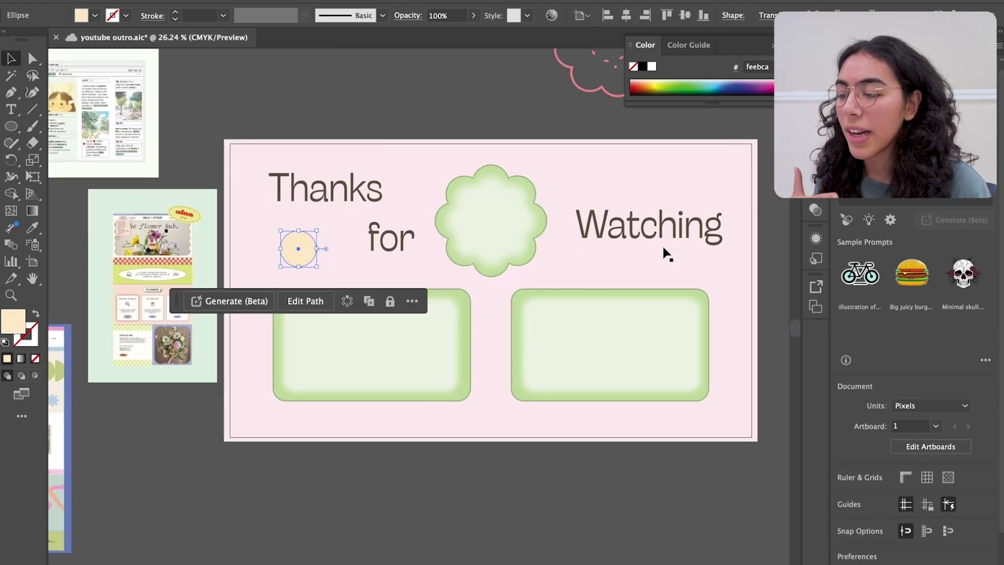
{"action": "double_click", "coordinate": [12, 320]}
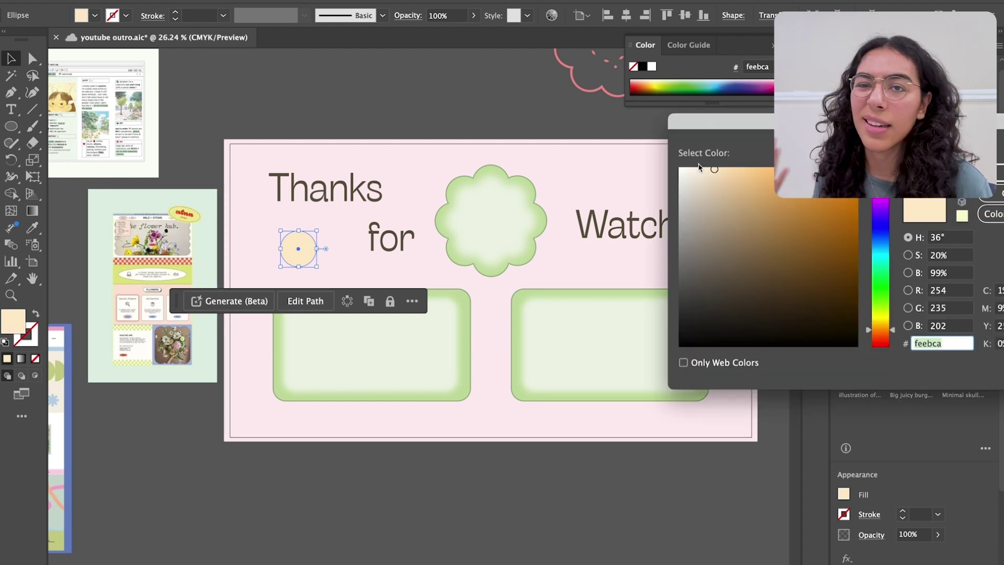
{"action": "left_click", "coordinate": [714, 169]}
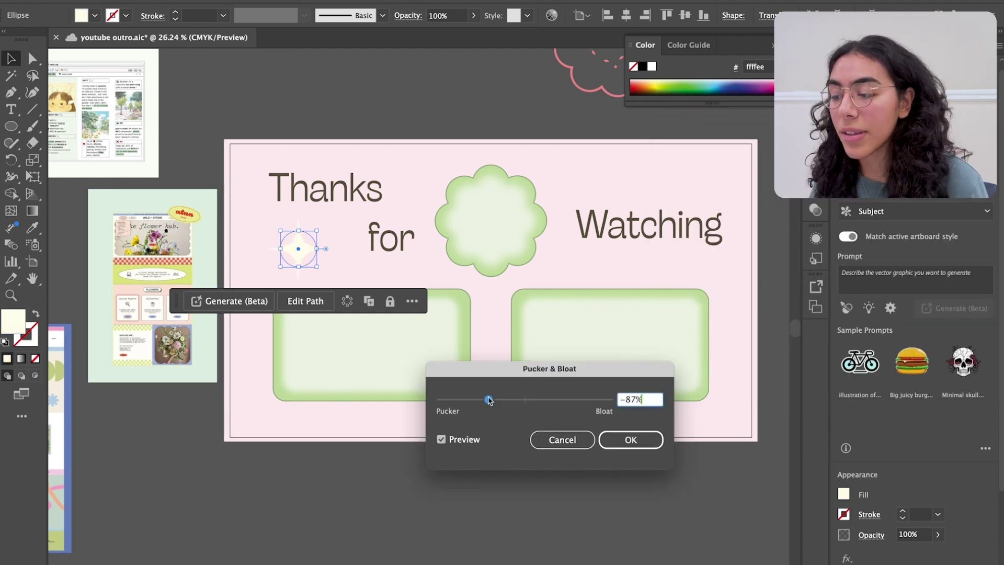
{"action": "mouse_move", "coordinate": [489, 399]}
{"action": "left_mouse_down"}
{"action": "mouse_move", "coordinate": [480, 398]}
{"action": "mouse_move", "coordinate": [490, 400]}
{"action": "left_mouse_up"}
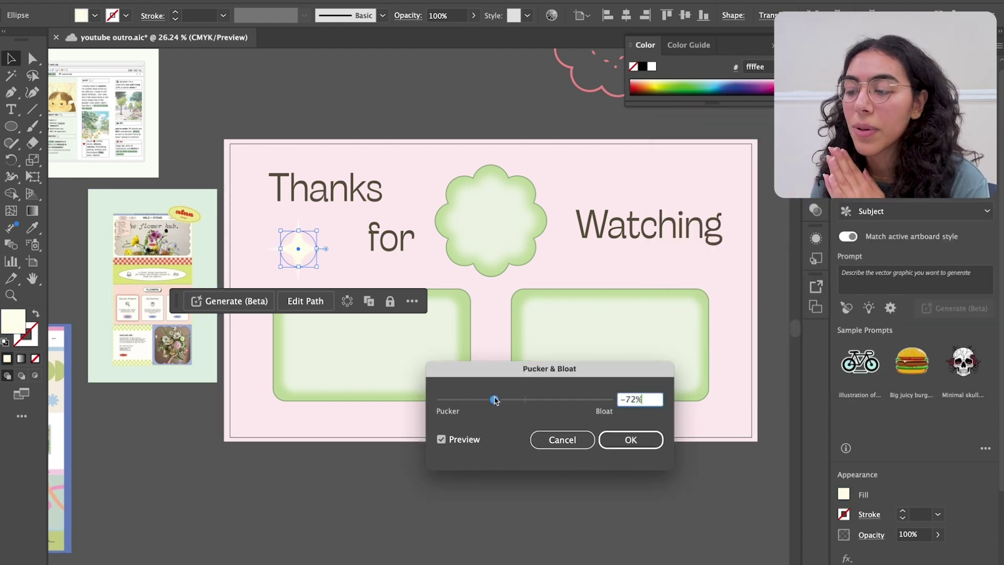
{"action": "left_click", "coordinate": [631, 439]}
{"action": "double_click", "coordinate": [634, 66]}
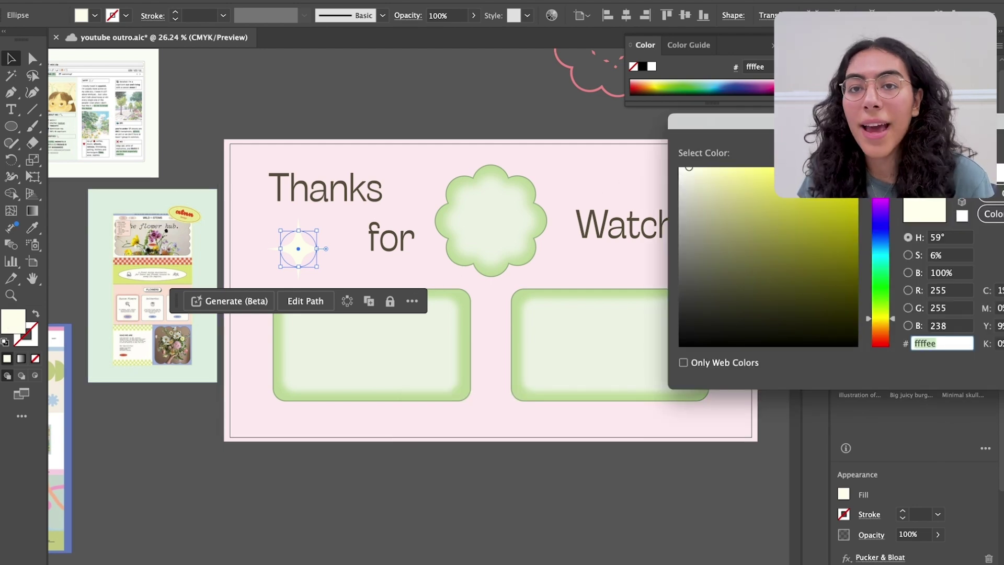
{"action": "key", "text": "Return"}
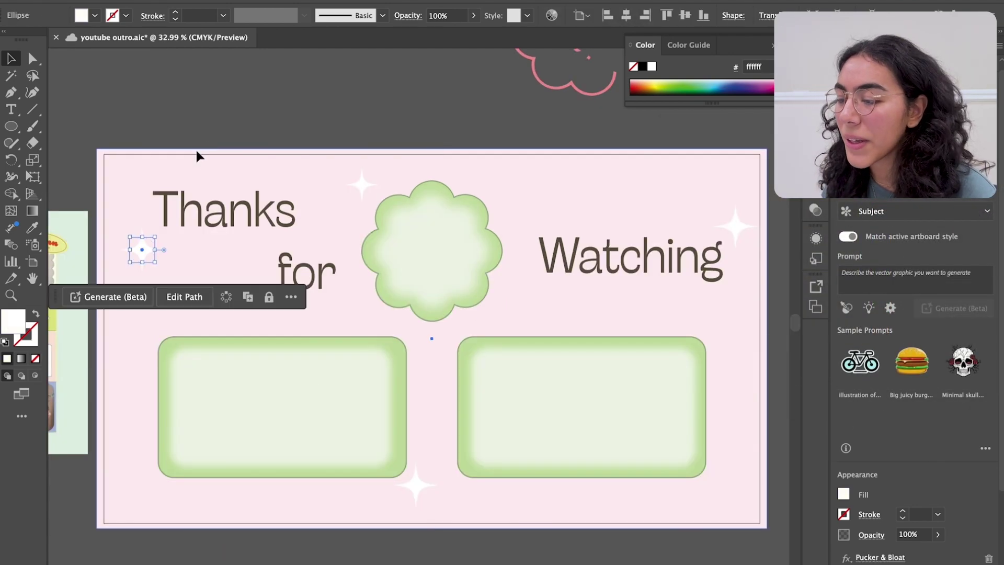
Move the lower sparkle slightly right so it is centred between the two video boxes, and deselect it
{"action": "left_click", "coordinate": [197, 155]}
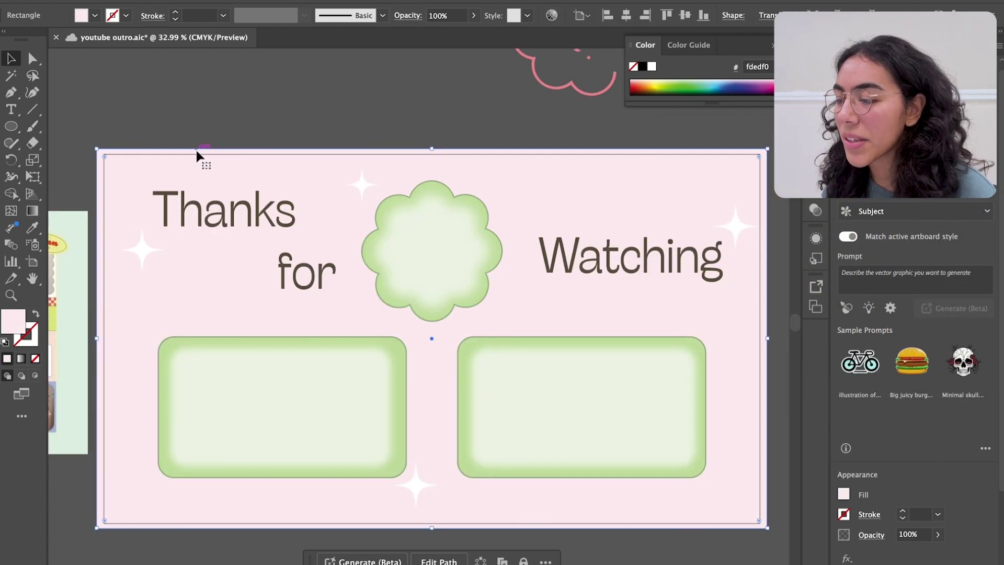
{"action": "scroll", "coordinate": [238, 139], "scroll_direction": "down", "scroll_amount": 2, "text": "alt"}
{"action": "left_click", "coordinate": [345, 487]}
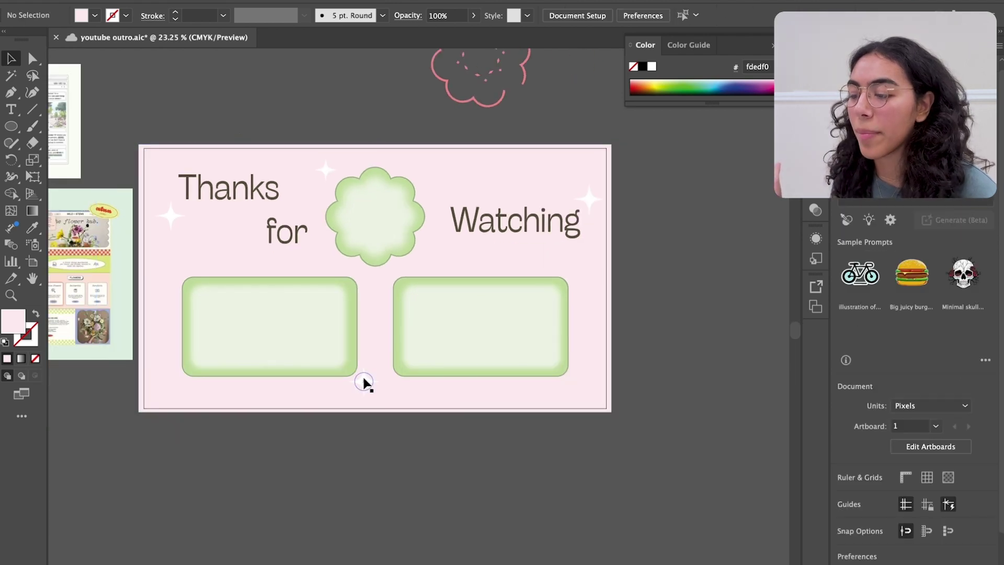
{"action": "left_click_drag", "start_coordinate": [368, 386], "coordinate": [375, 383]}
{"action": "left_click", "coordinate": [390, 501]}
Examine the colour palettes and website reference images beside the artboard for further decoration ideas
{"action": "scroll", "coordinate": [389, 501], "scroll_direction": "down", "scroll_amount": 2, "text": "alt"}
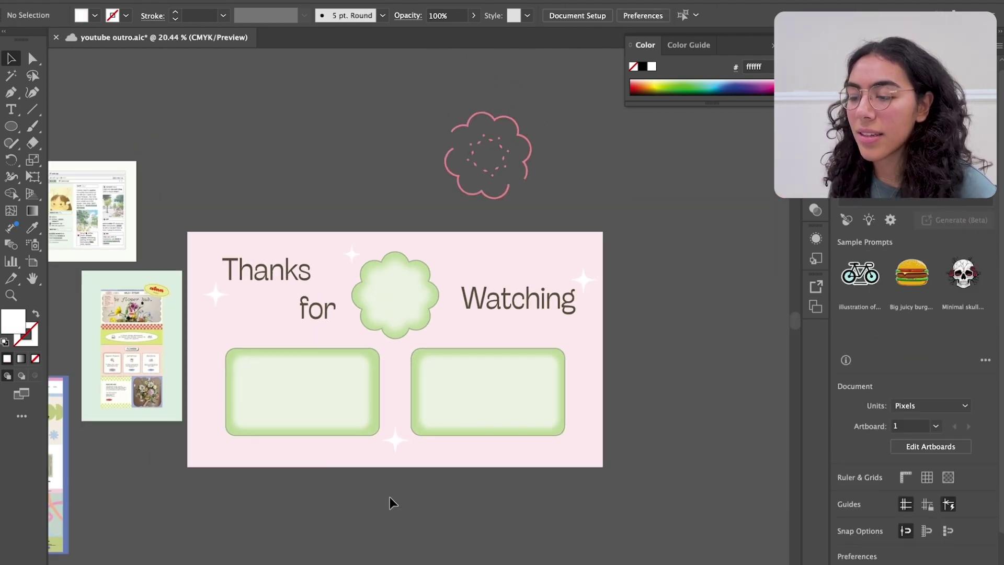
{"action": "scroll", "coordinate": [208, 403], "scroll_direction": "up", "scroll_amount": 3, "text": "alt"}
{"action": "scroll", "coordinate": [208, 403], "scroll_direction": "left", "scroll_amount": 5}
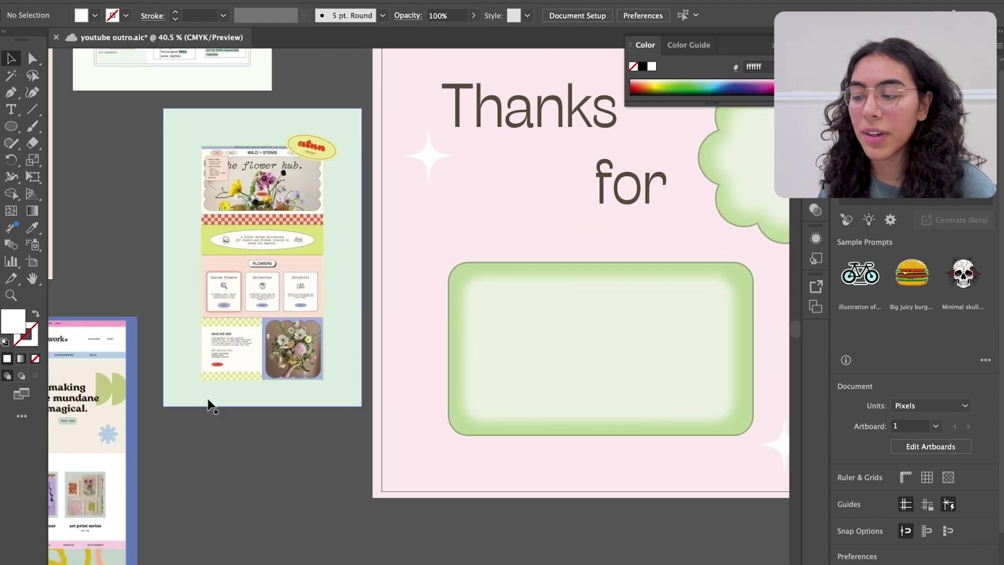
{"action": "scroll", "coordinate": [209, 403], "scroll_direction": "left", "scroll_amount": 4}
{"action": "scroll", "coordinate": [211, 406], "scroll_direction": "down", "scroll_amount": 1}
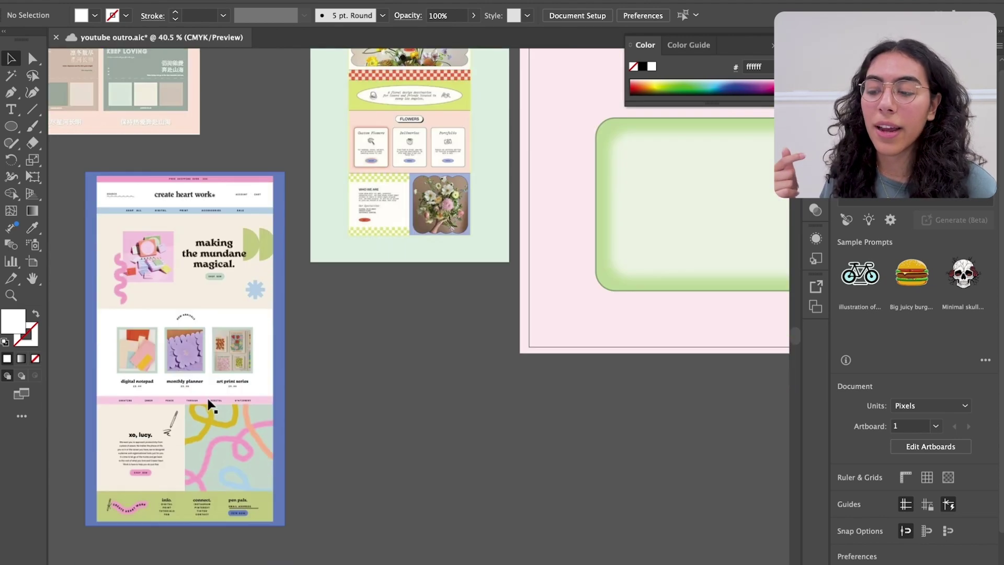
{"action": "scroll", "coordinate": [203, 442], "scroll_direction": "up", "scroll_amount": 6}
{"action": "scroll", "coordinate": [207, 445], "scroll_direction": "left", "scroll_amount": 4}
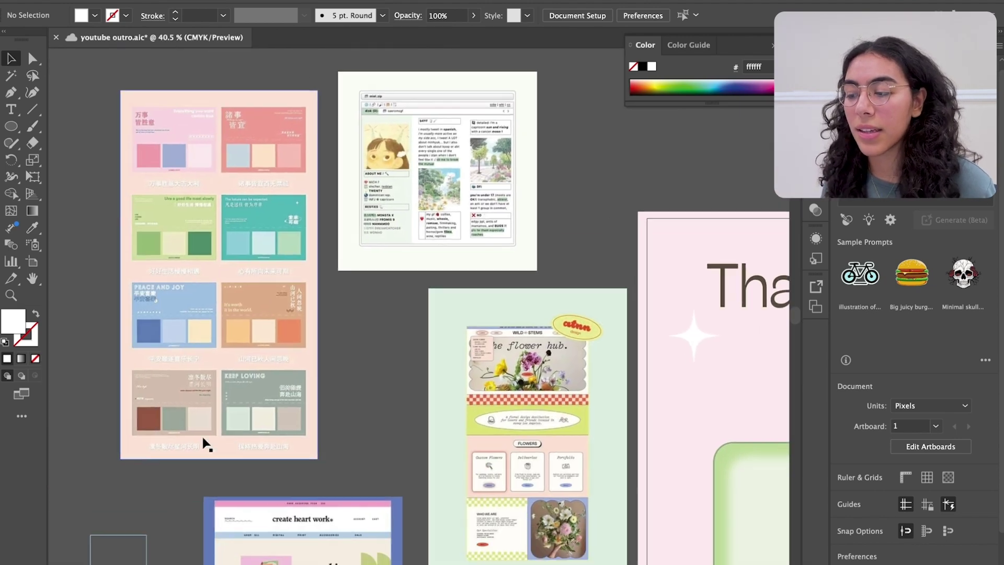
{"action": "scroll", "coordinate": [207, 445], "scroll_direction": "down", "scroll_amount": 8}
{"action": "scroll", "coordinate": [206, 445], "scroll_direction": "right", "scroll_amount": 4}
{"action": "scroll", "coordinate": [205, 443], "scroll_direction": "right", "scroll_amount": 4}
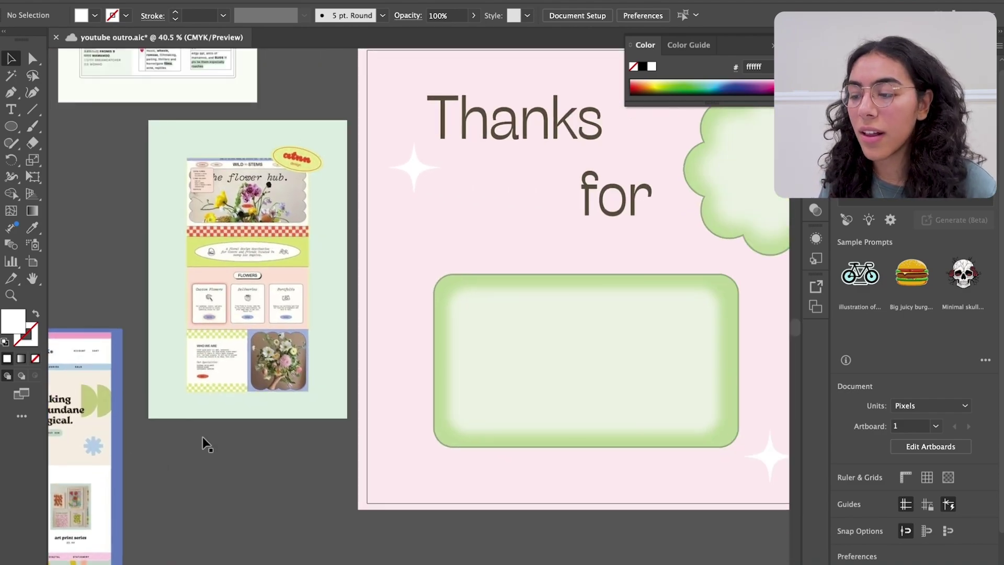
{"action": "scroll", "coordinate": [204, 442], "scroll_direction": "down", "scroll_amount": 3}
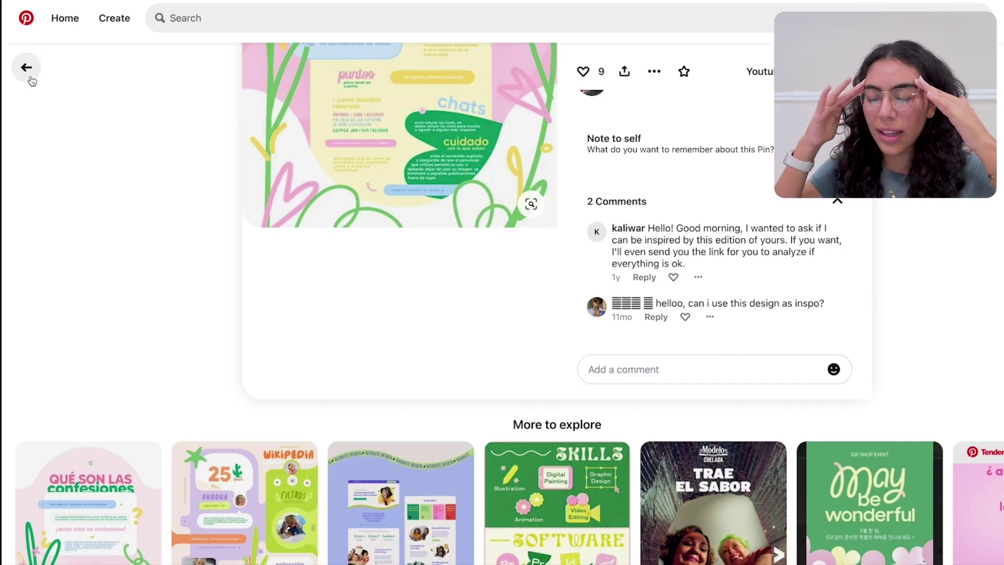
Switch to Pinterest, return to the Youtube board and look through its saved pins for decoration ideas
{"action": "left_click", "coordinate": [29, 76]}
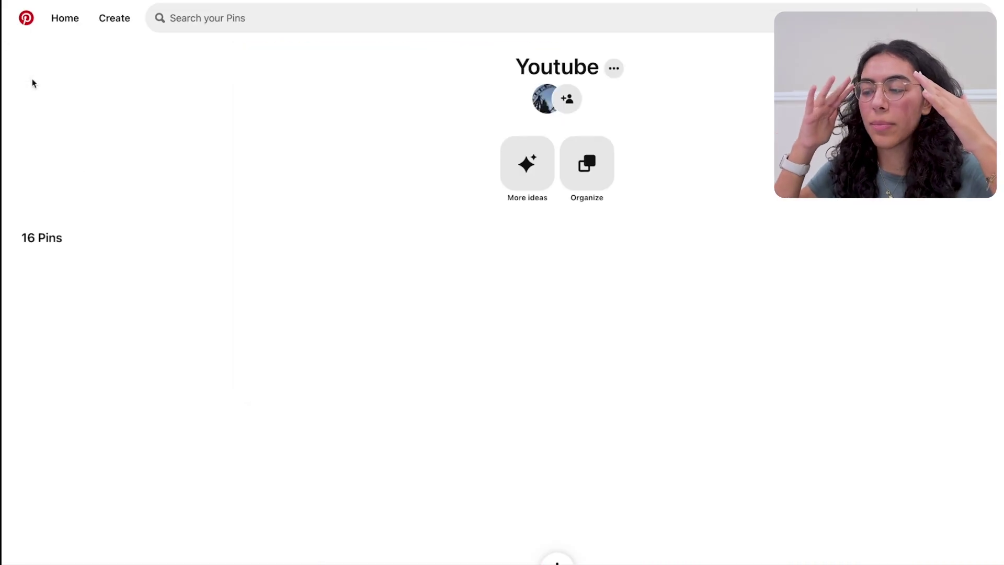
{"action": "scroll", "coordinate": [112, 346], "scroll_direction": "down", "scroll_amount": 3}
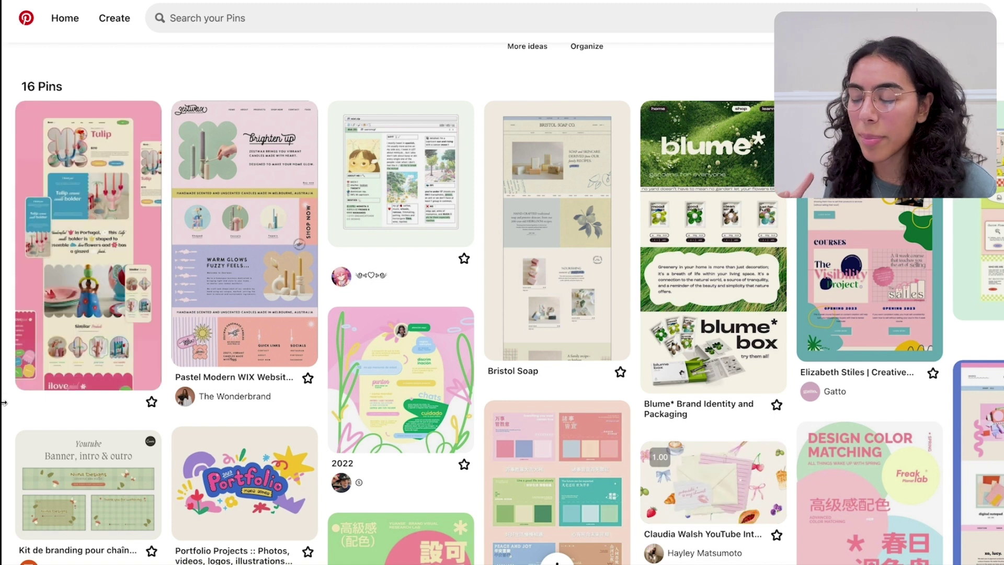
{"action": "scroll", "coordinate": [4, 402], "scroll_direction": "down", "scroll_amount": 1}
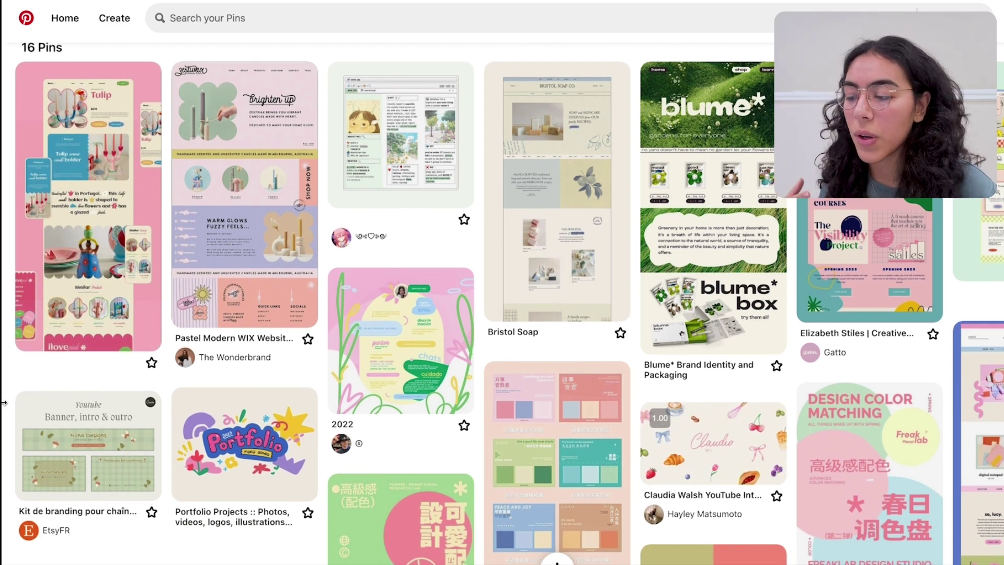
{"action": "scroll", "coordinate": [4, 402], "scroll_direction": "down", "scroll_amount": 7}
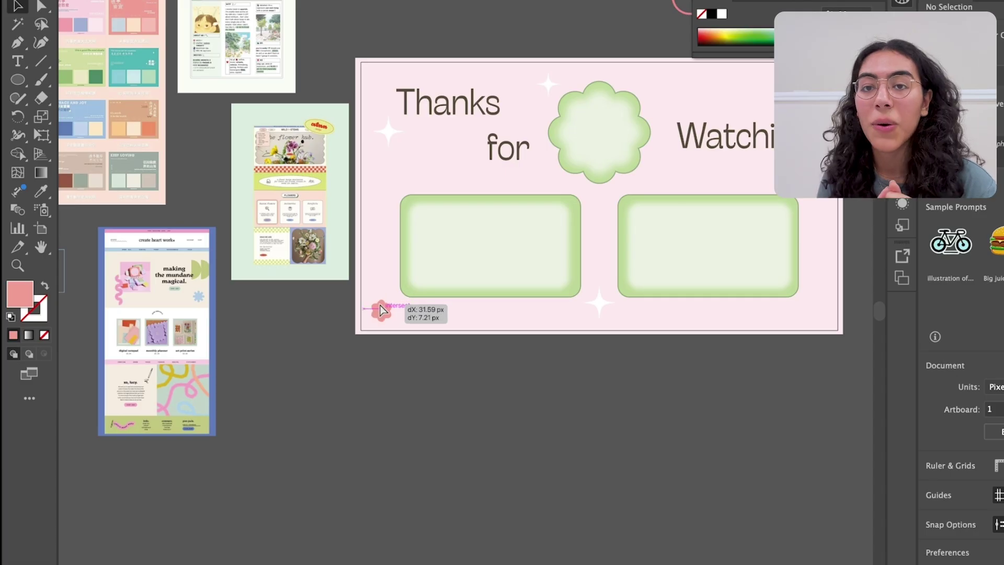
Position the small pink flower in the artboard's lower-left corner, rotate it to about 341°, and deselect it
{"action": "left_click_drag", "start_coordinate": [396, 299], "coordinate": [399, 305]}
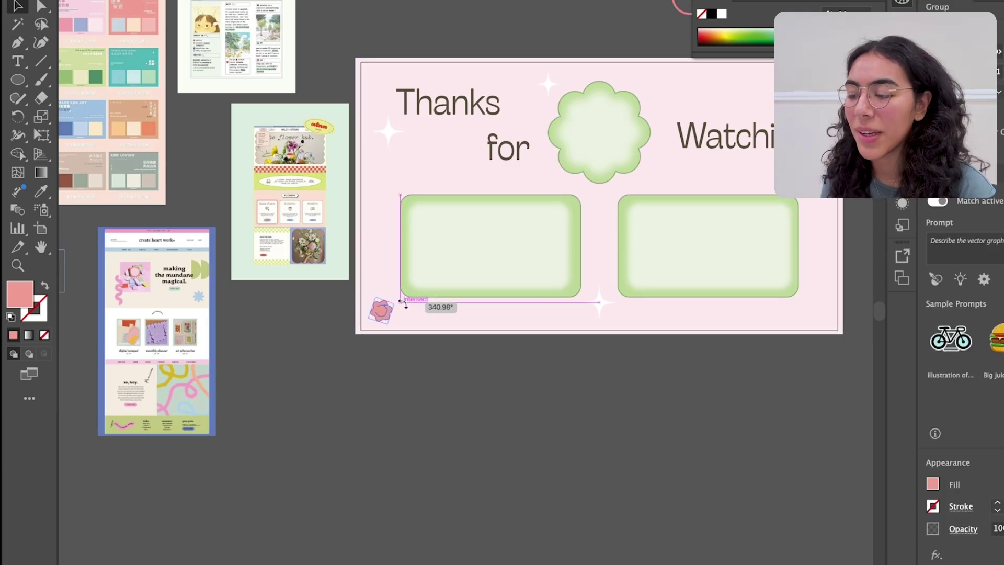
{"action": "scroll", "coordinate": [402, 304], "scroll_direction": "up", "scroll_amount": 3}
{"action": "scroll", "coordinate": [402, 308], "scroll_direction": "up", "scroll_amount": 2}
{"action": "left_click_drag", "start_coordinate": [349, 376], "coordinate": [346, 305]}
{"action": "scroll", "coordinate": [346, 306], "scroll_direction": "down", "scroll_amount": 5}
{"action": "scroll", "coordinate": [346, 306], "scroll_direction": "down", "scroll_amount": 2}
{"action": "left_click", "coordinate": [426, 414]}
{"action": "scroll", "coordinate": [425, 413], "scroll_direction": "up", "scroll_amount": 1}
{"action": "scroll", "coordinate": [425, 413], "scroll_direction": "right", "scroll_amount": 2}
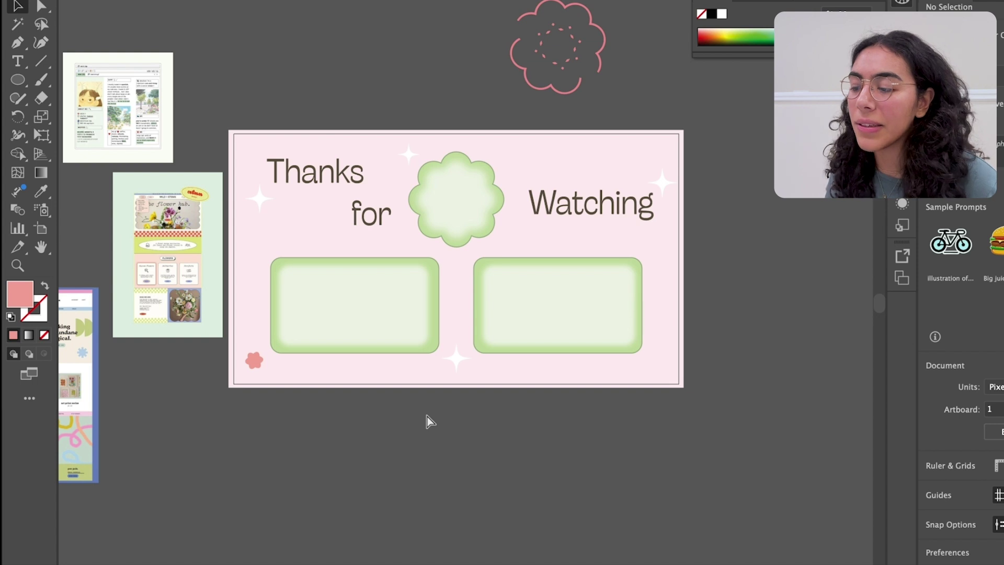
Duplicate the pink flower and place the copies around the heading text and the two video boxes
{"action": "left_click", "coordinate": [358, 386]}
{"action": "left_click", "coordinate": [287, 450]}
{"action": "left_click_drag", "start_coordinate": [255, 364], "coordinate": [335, 209]}
{"action": "left_click", "coordinate": [628, 116]}
{"action": "left_click", "coordinate": [746, 201]}
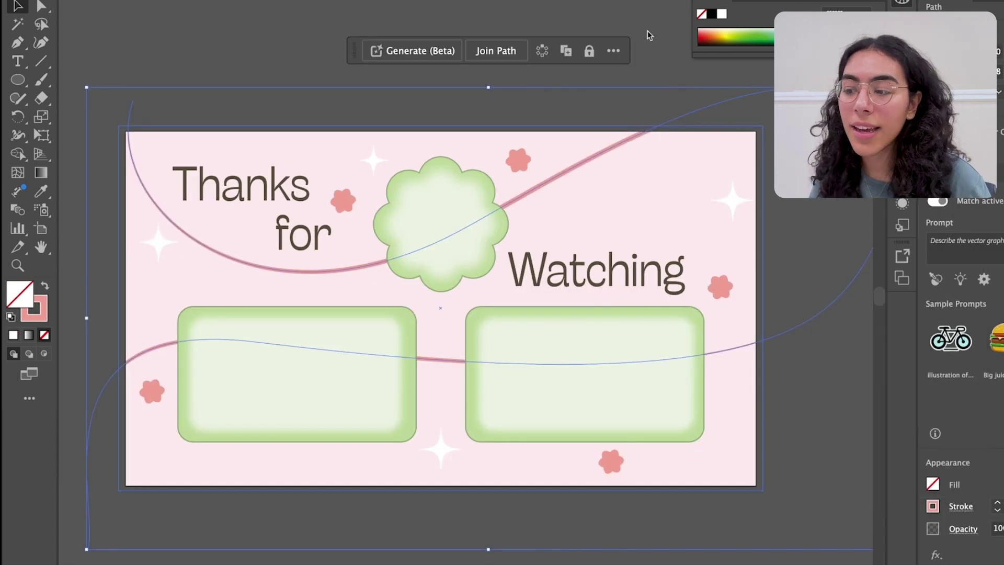
Undo the curved pink line's tapered stroke profile and try Width Profile 5 on it instead
{"action": "left_click", "coordinate": [628, 41]}
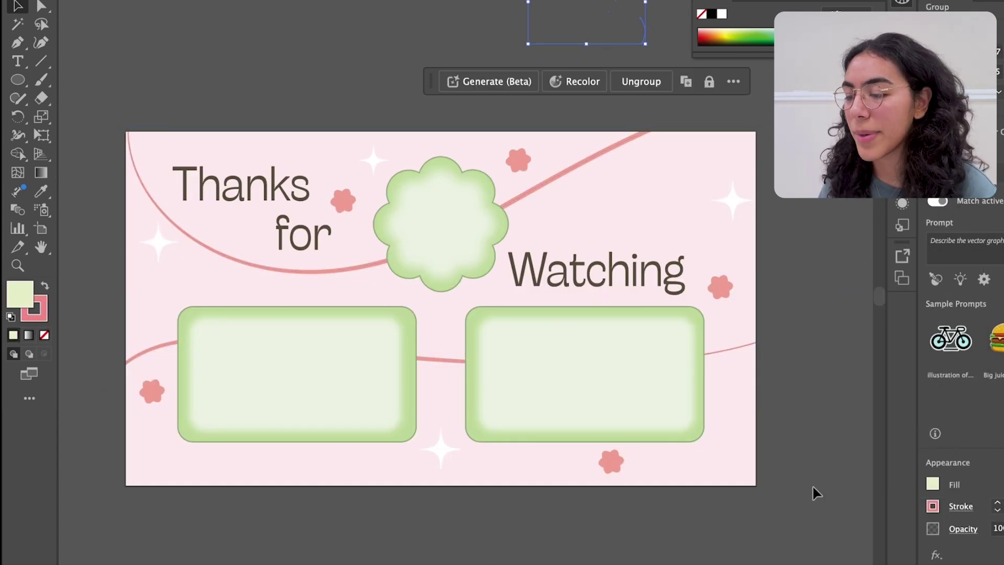
{"action": "key", "text": "ctrl+z"}
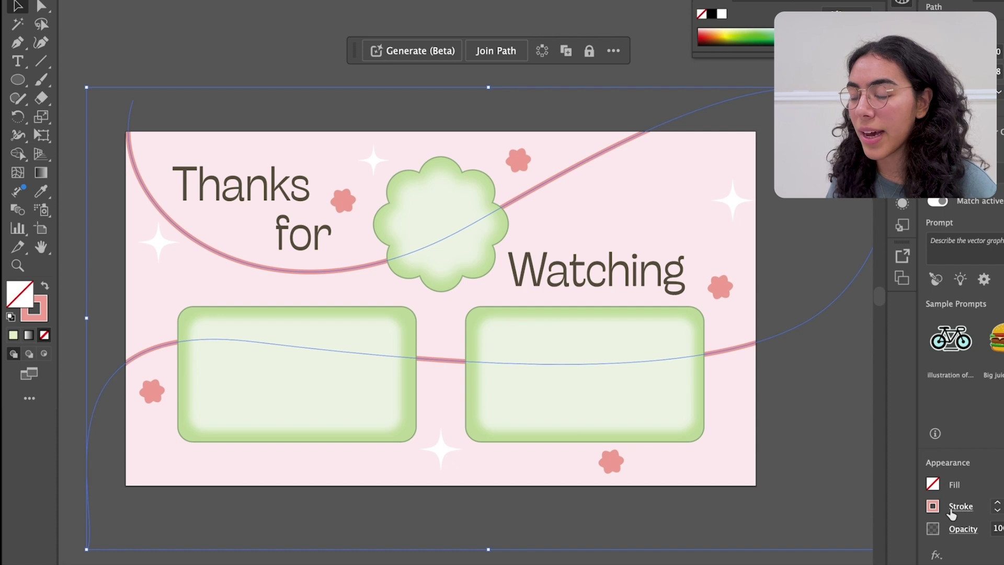
{"action": "left_click", "coordinate": [956, 508]}
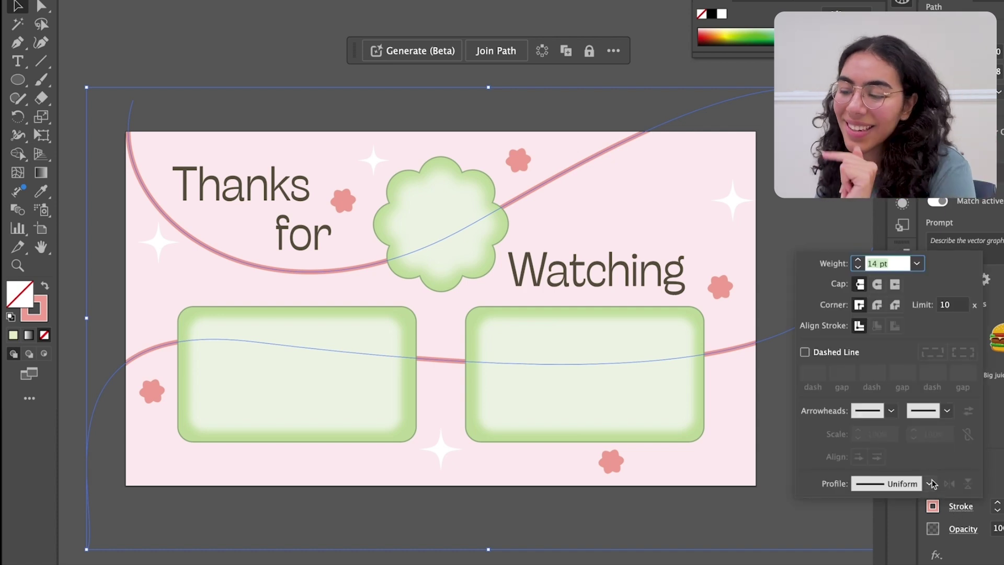
{"action": "left_click", "coordinate": [929, 483]}
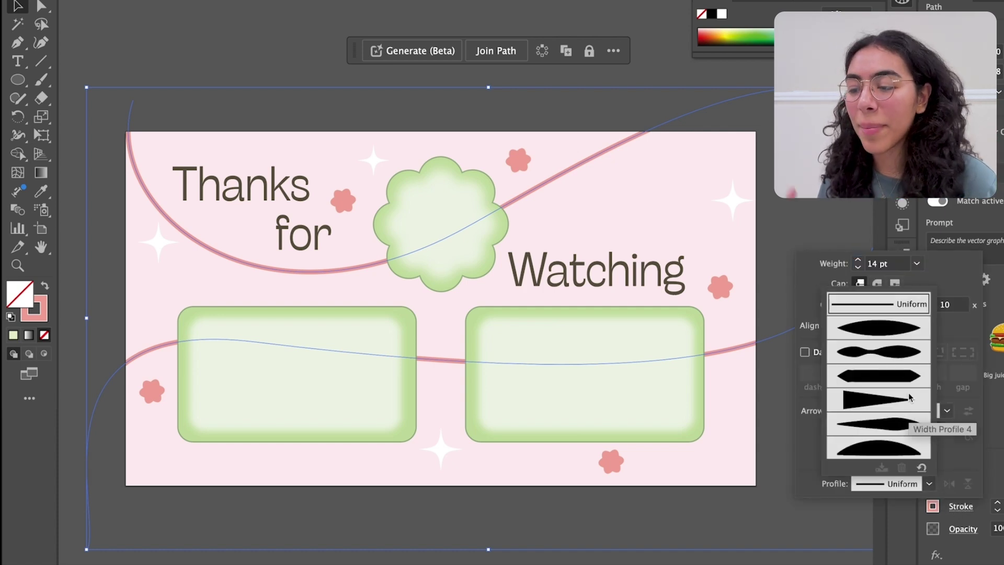
{"action": "left_click", "coordinate": [904, 422]}
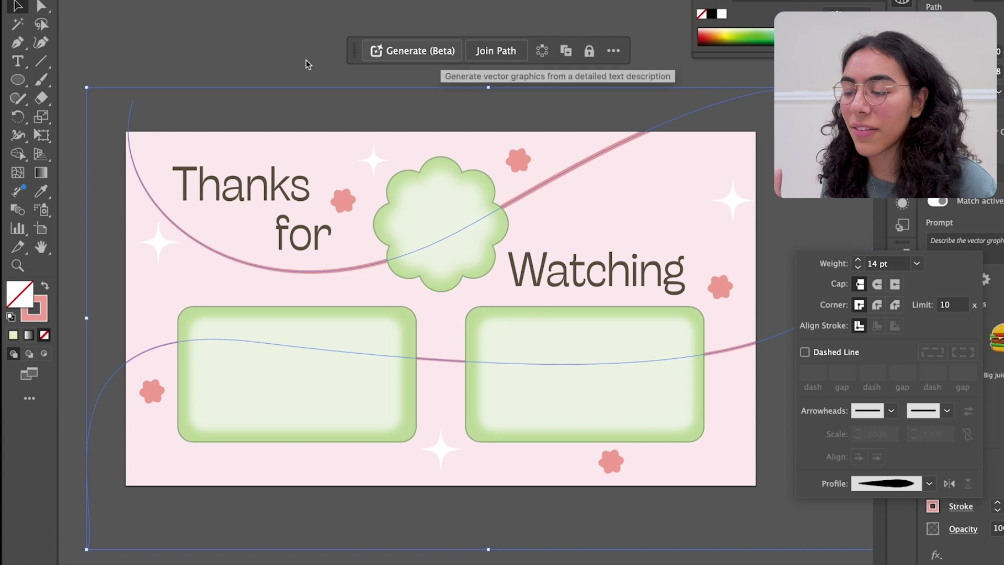
{"action": "left_click", "coordinate": [211, 18]}
{"action": "left_click", "coordinate": [211, 16]}
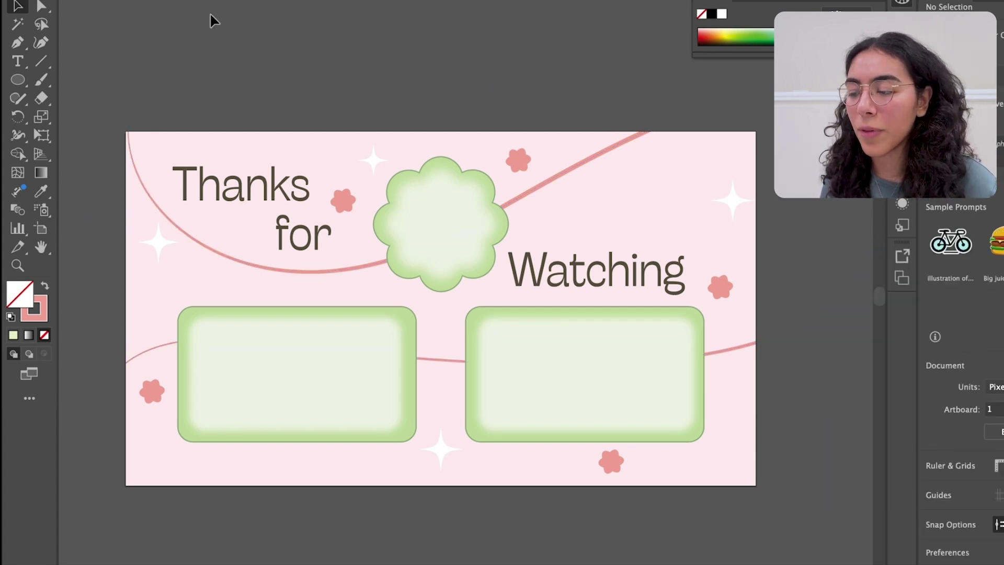
Undo the last profile change and try a dashed stroke with 9 pt dashes on the curved line
{"action": "key", "text": "super+z"}
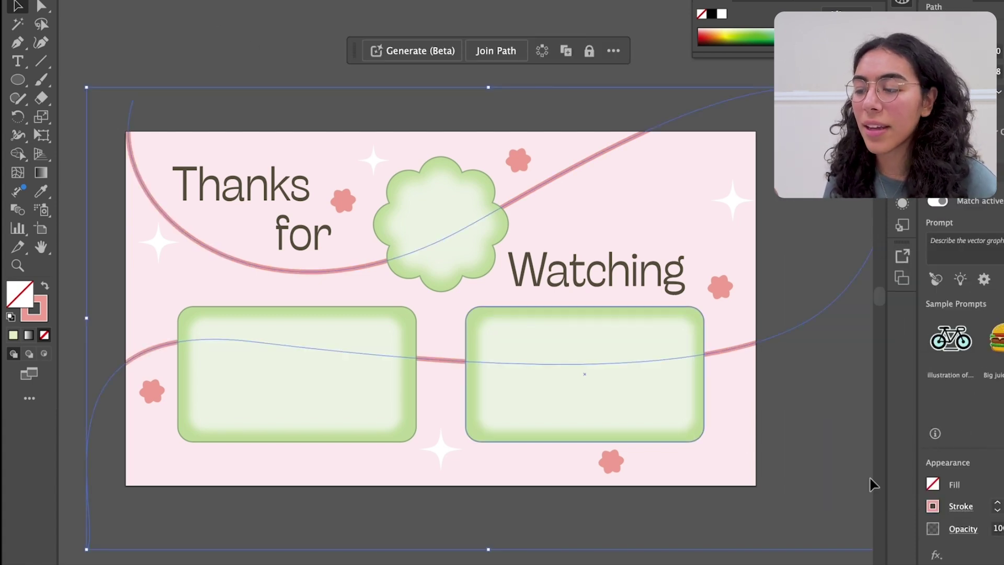
{"action": "left_click", "coordinate": [961, 507]}
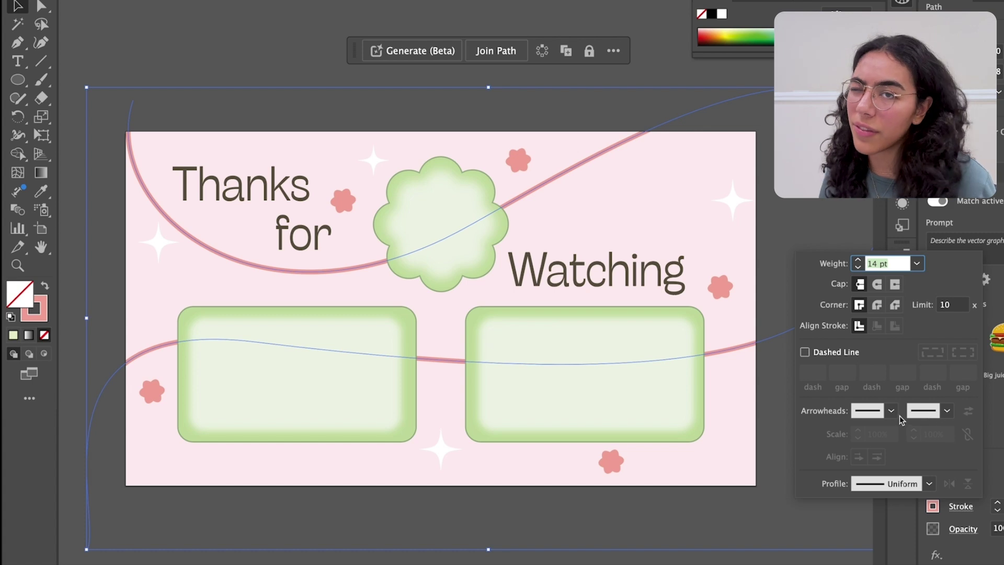
{"action": "left_click", "coordinate": [805, 352]}
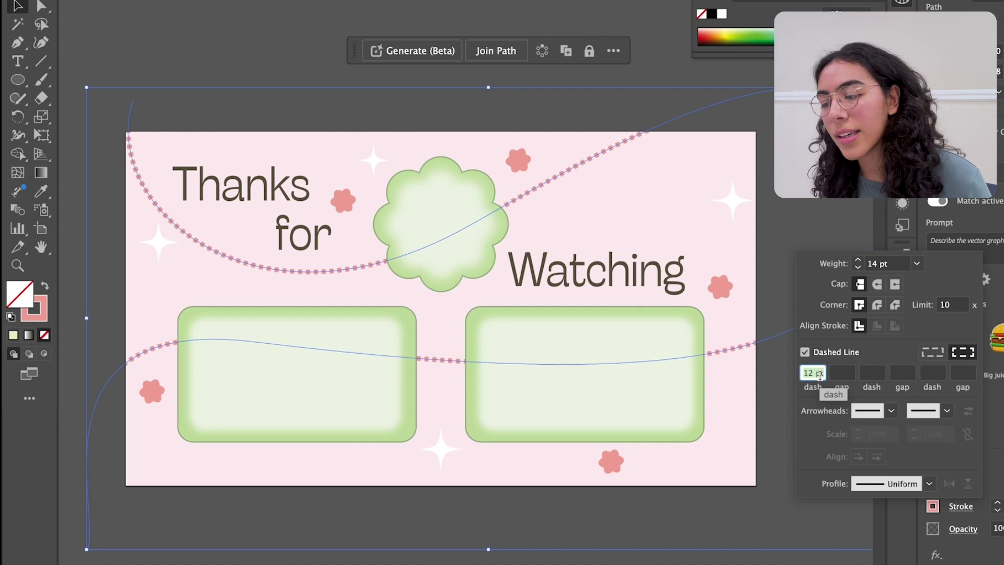
{"action": "type", "text": "6"}
{"action": "key", "text": "Return"}
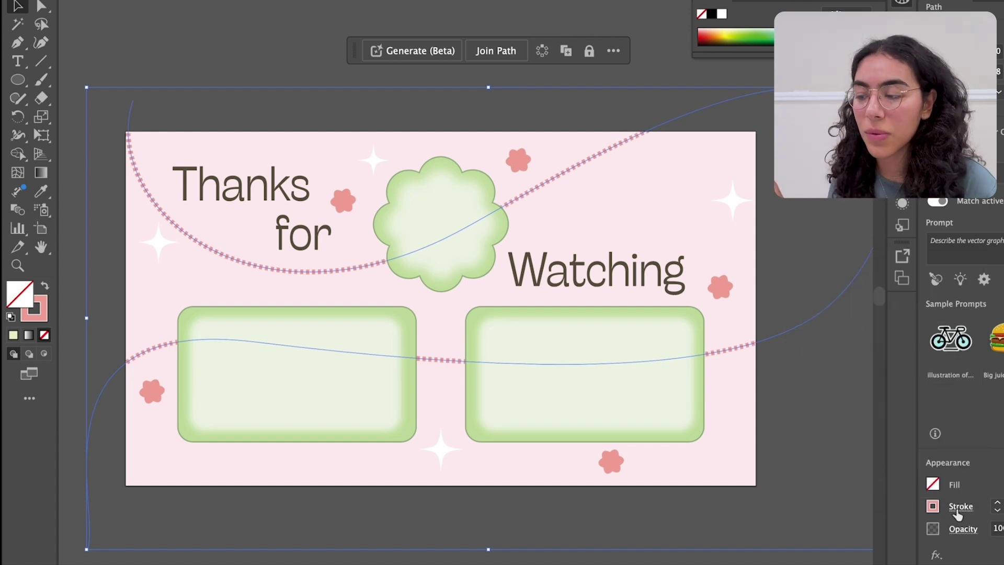
Try 25 pt dashes on the curved line's dashed stroke and deselect the line
{"action": "left_click", "coordinate": [960, 508]}
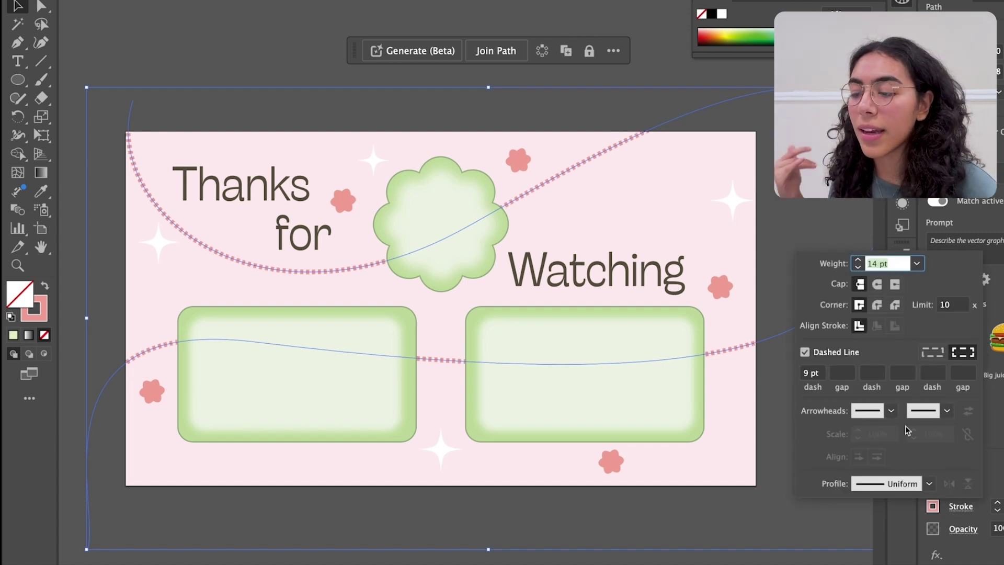
{"action": "left_click", "coordinate": [813, 373]}
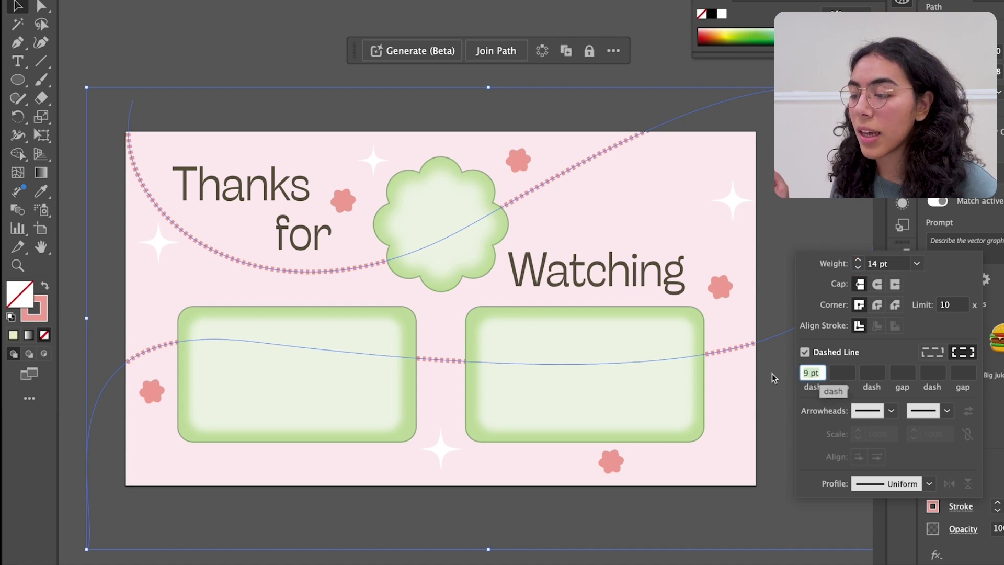
{"action": "type", "text": "25"}
{"action": "key", "text": "Return"}
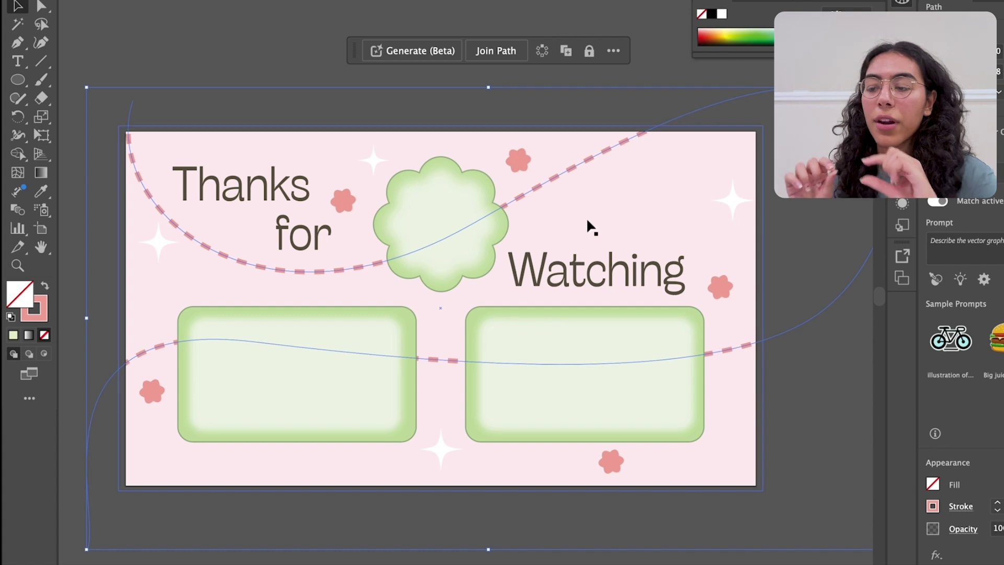
{"action": "left_click", "coordinate": [254, 62]}
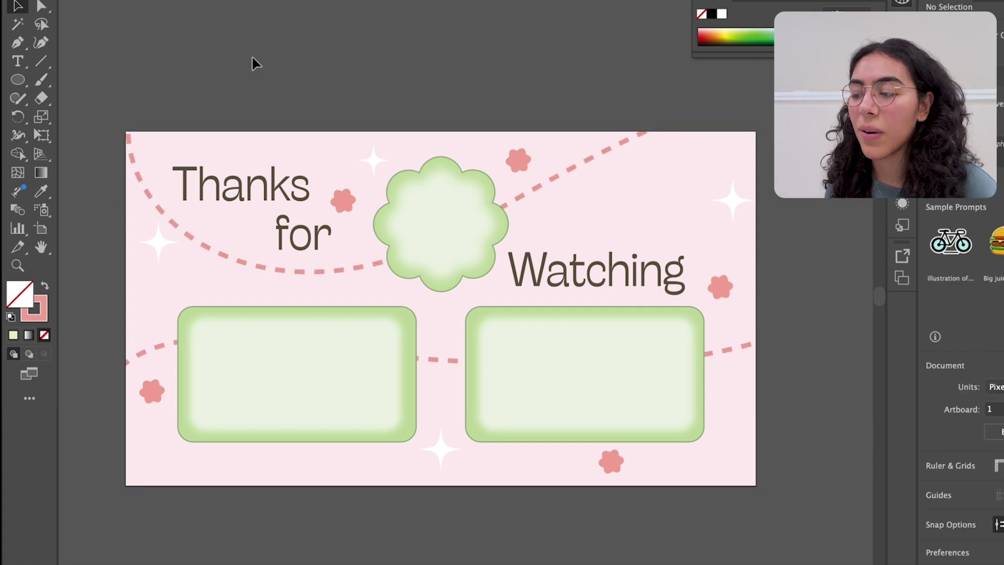
Undo the dashed-stroke experiments back to the curved line's original solid, tapered stroke
{"action": "key", "text": "ctrl+z"}
{"action": "key", "text": "ctrl+z"}
{"action": "key", "text": "ctrl+z"}
{"action": "key", "text": "ctrl+z"}
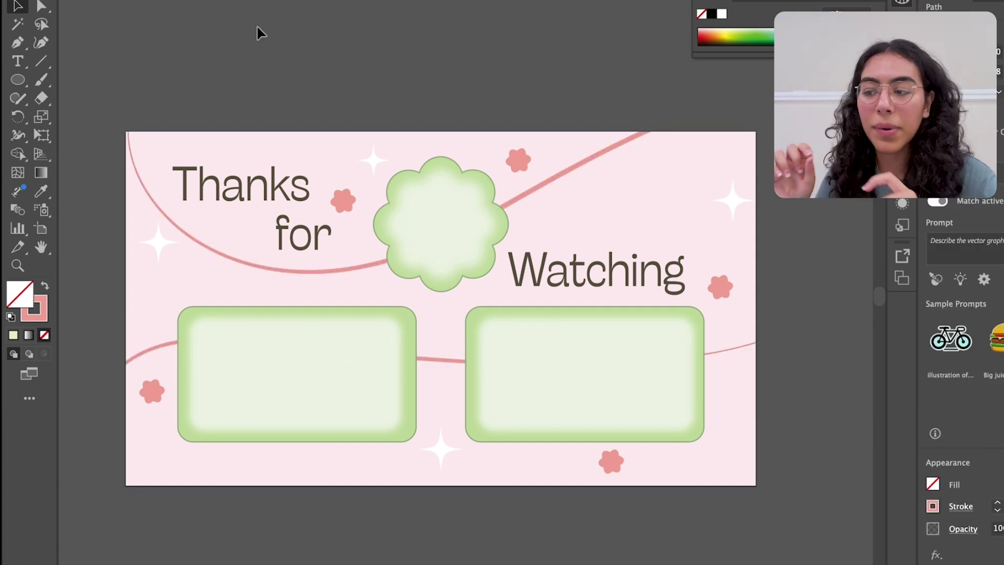
Recolour the stroke of the curved line to a paler pink and deselect it
{"action": "left_click", "coordinate": [298, 271]}
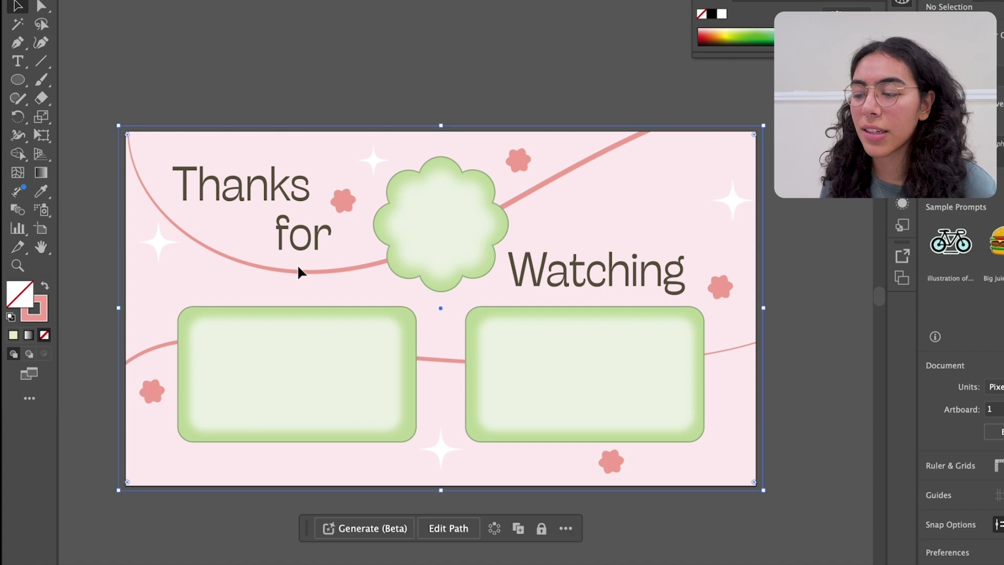
{"action": "left_click", "coordinate": [307, 274]}
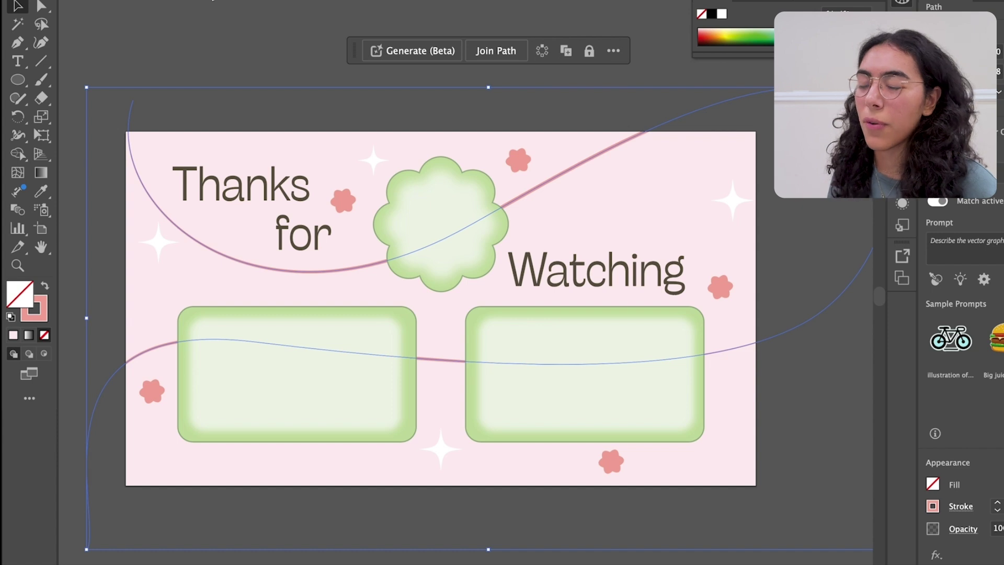
{"action": "left_click", "coordinate": [216, 19]}
{"action": "scroll", "coordinate": [216, 19], "scroll_direction": "down", "scroll_amount": 3}
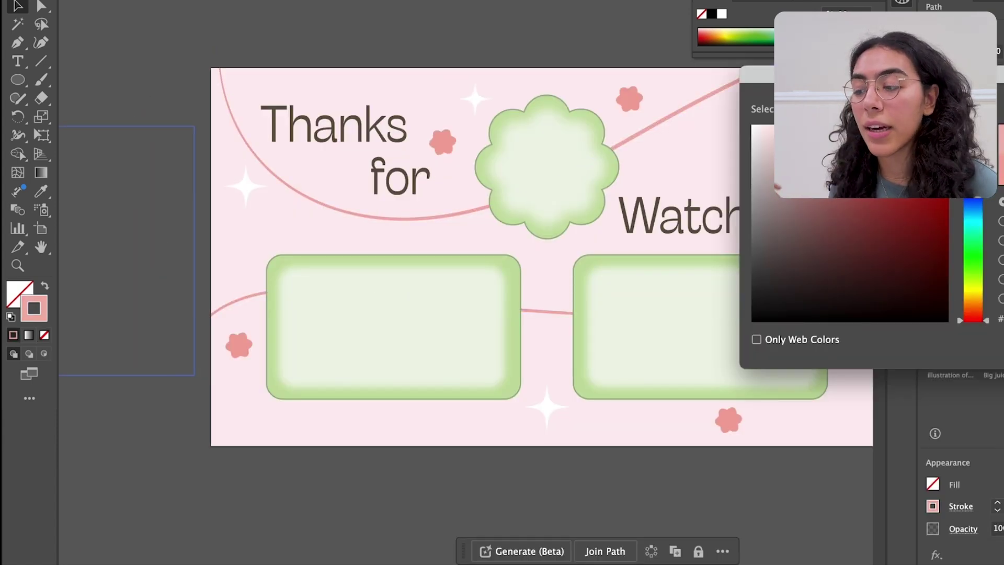
{"action": "left_click", "coordinate": [796, 138]}
{"action": "left_click", "coordinate": [796, 138]}
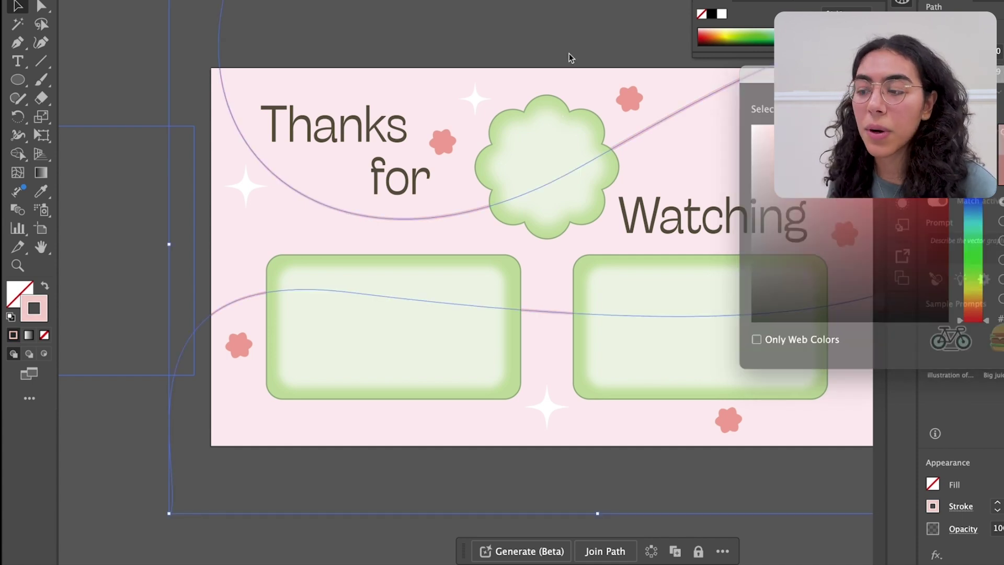
{"action": "key", "text": "Return"}
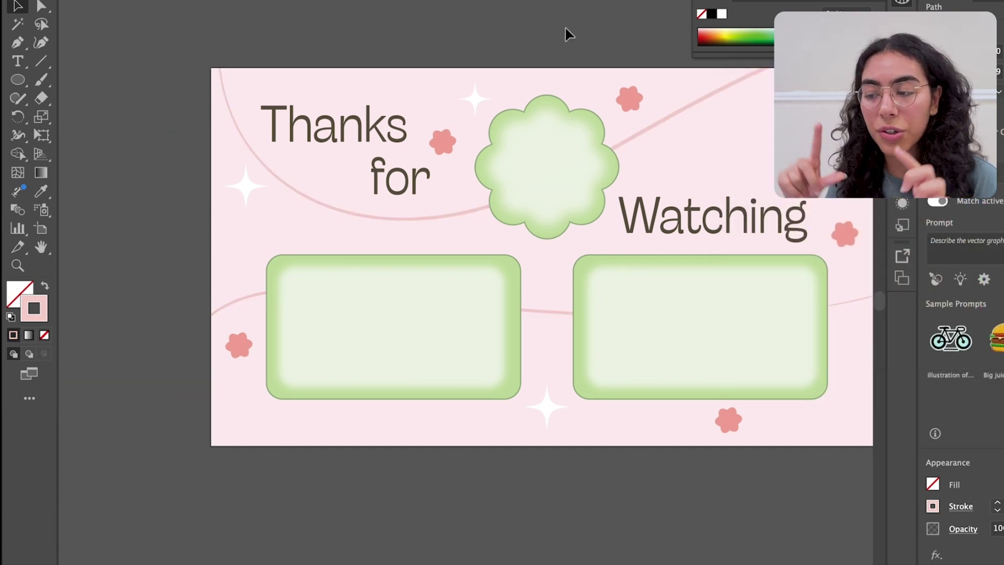
{"action": "left_click", "coordinate": [566, 32]}
{"action": "scroll", "coordinate": [569, 34], "scroll_direction": "down", "scroll_amount": 2}
{"action": "scroll", "coordinate": [567, 34], "scroll_direction": "up", "scroll_amount": 2}
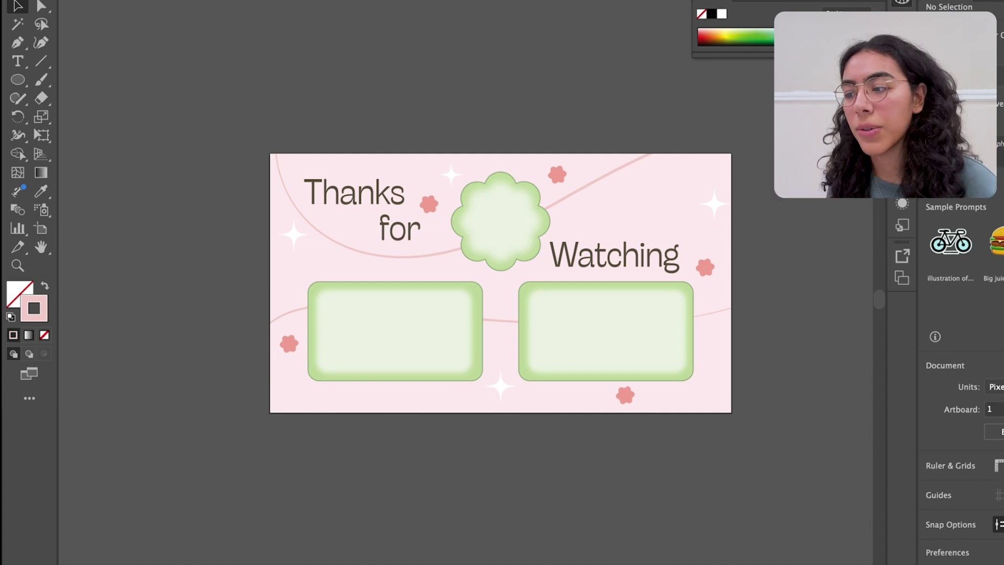
Turn off Trim View and examine the flower hub website reference image beside the artboard
{"action": "left_click", "coordinate": [220, 0]}
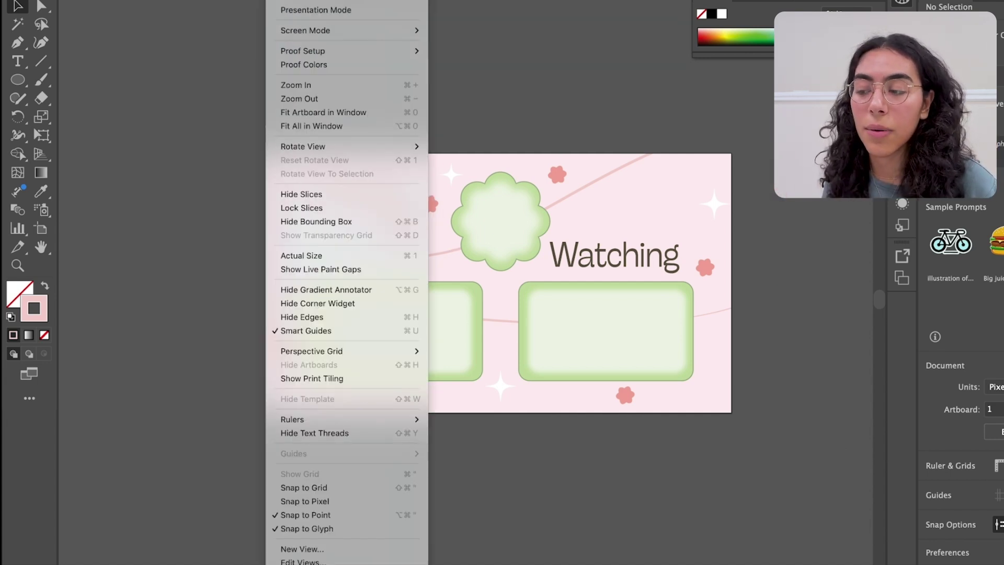
{"action": "left_click", "coordinate": [314, 0]}
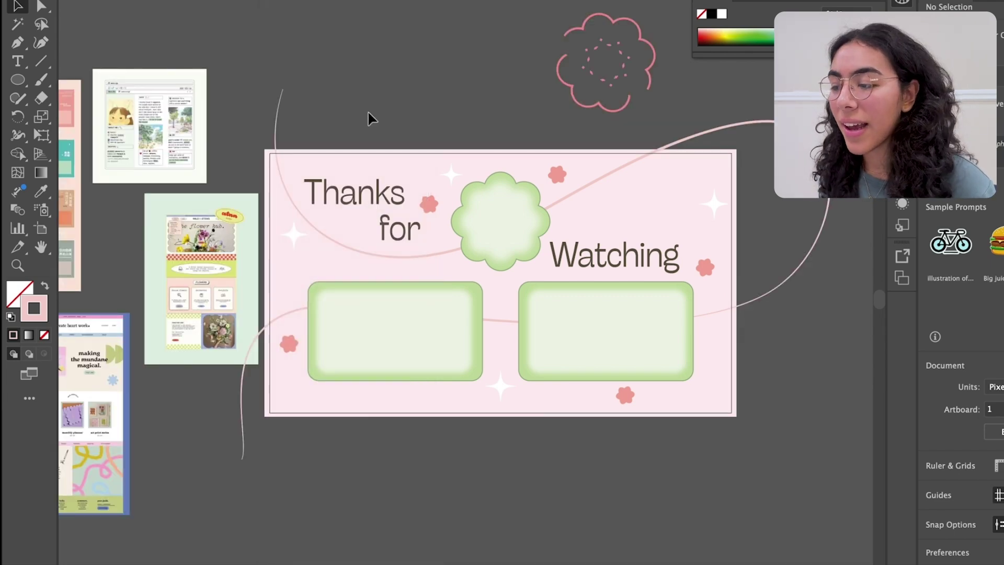
{"action": "key", "text": "super+0"}
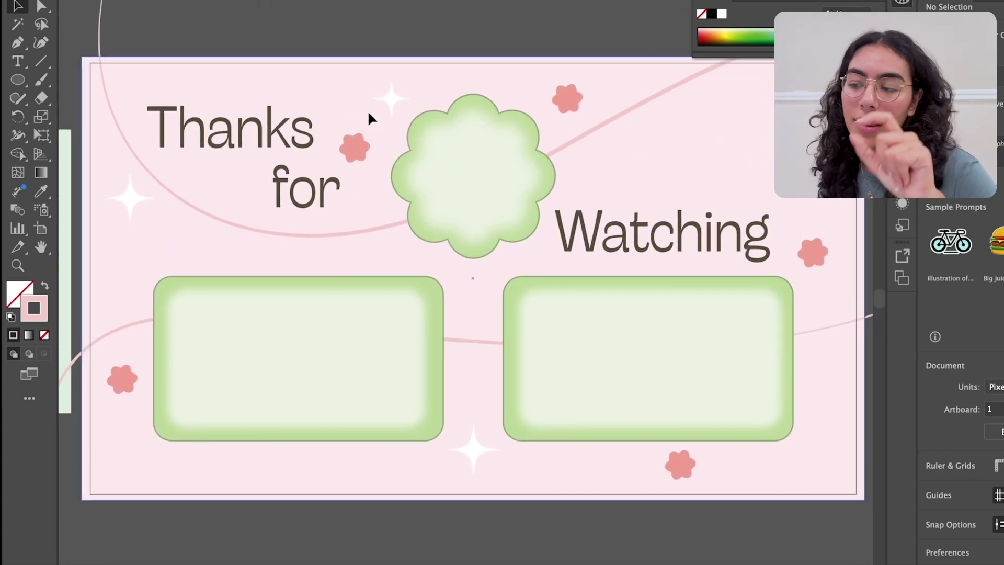
{"action": "scroll", "coordinate": [368, 111], "scroll_direction": "left", "scroll_amount": 5}
{"action": "scroll", "coordinate": [151, 220], "scroll_direction": "left", "scroll_amount": 5}
{"action": "scroll", "coordinate": [155, 230], "scroll_direction": "up", "scroll_amount": 5}
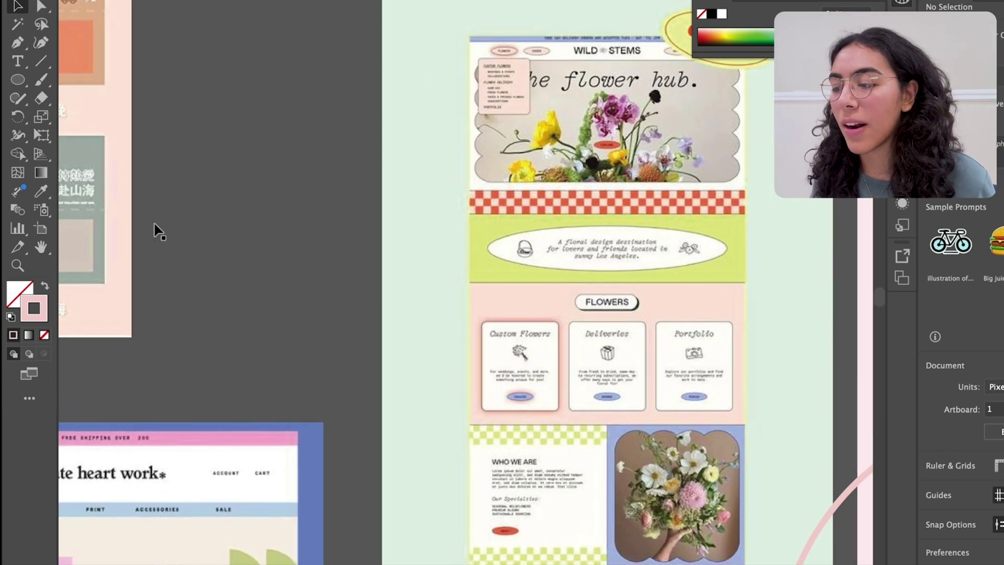
{"action": "scroll", "coordinate": [155, 231], "scroll_direction": "up", "scroll_amount": 4}
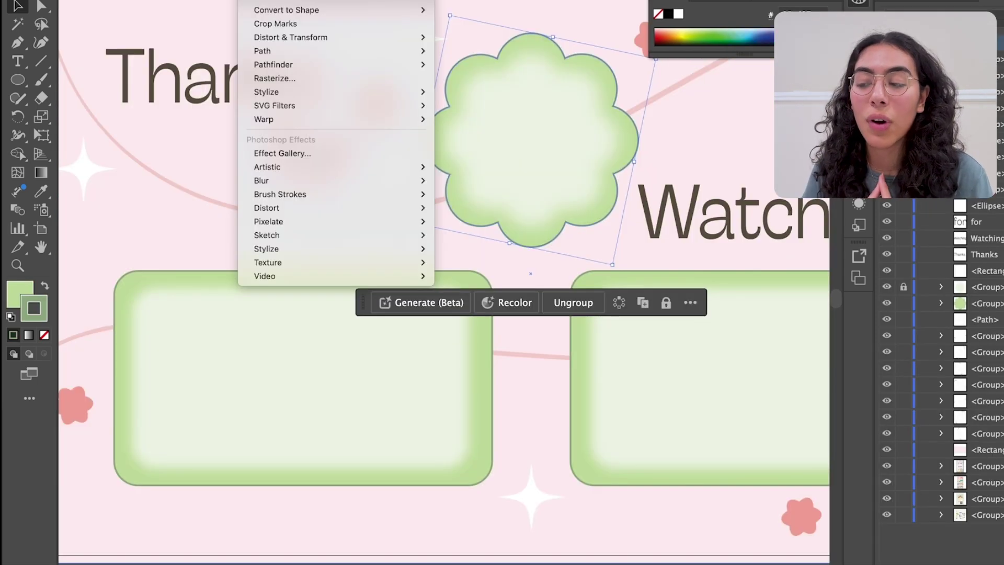
Apply a Drop Shadow effect to the green flower frame with 0 px X and Y offsets and a dark red colour
{"action": "mouse_move", "coordinate": [283, 39]}
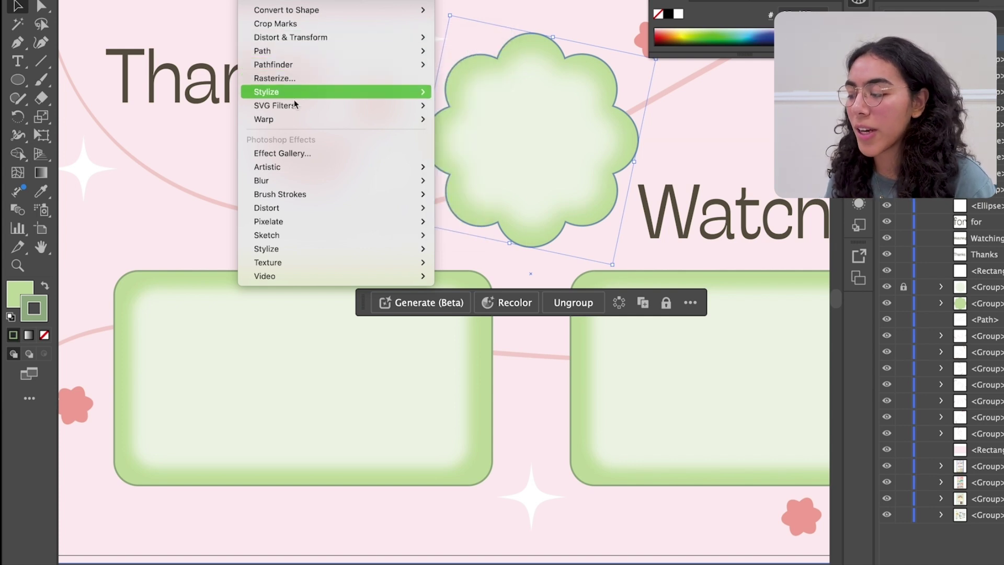
{"action": "mouse_move", "coordinate": [293, 93]}
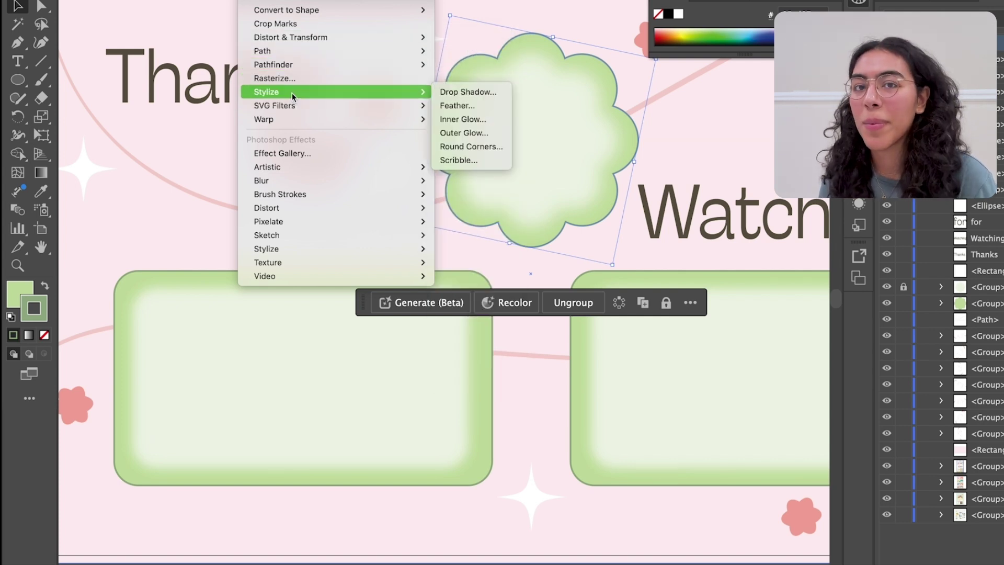
{"action": "left_click", "coordinate": [488, 93]}
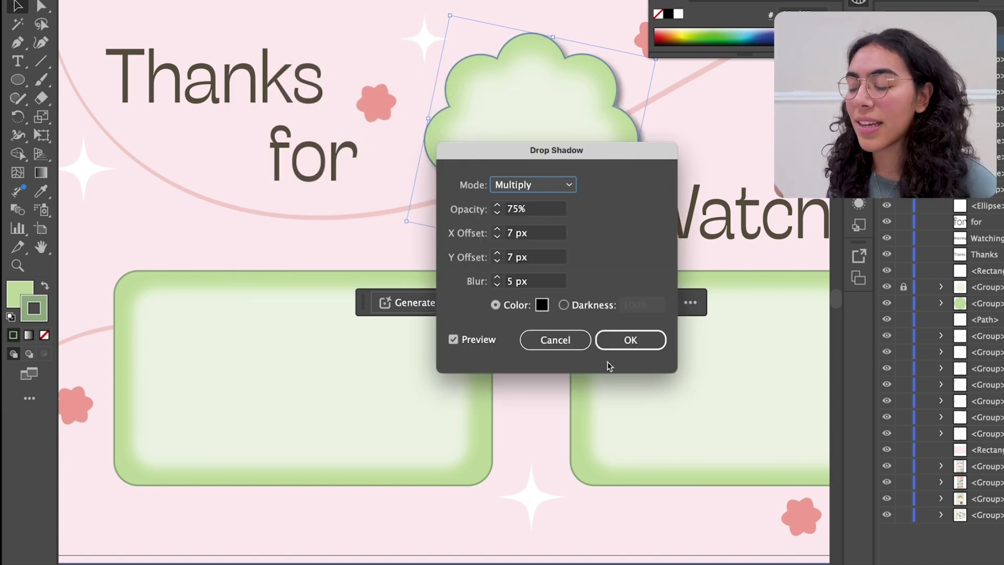
{"action": "left_click_drag", "start_coordinate": [601, 160], "coordinate": [410, 289]}
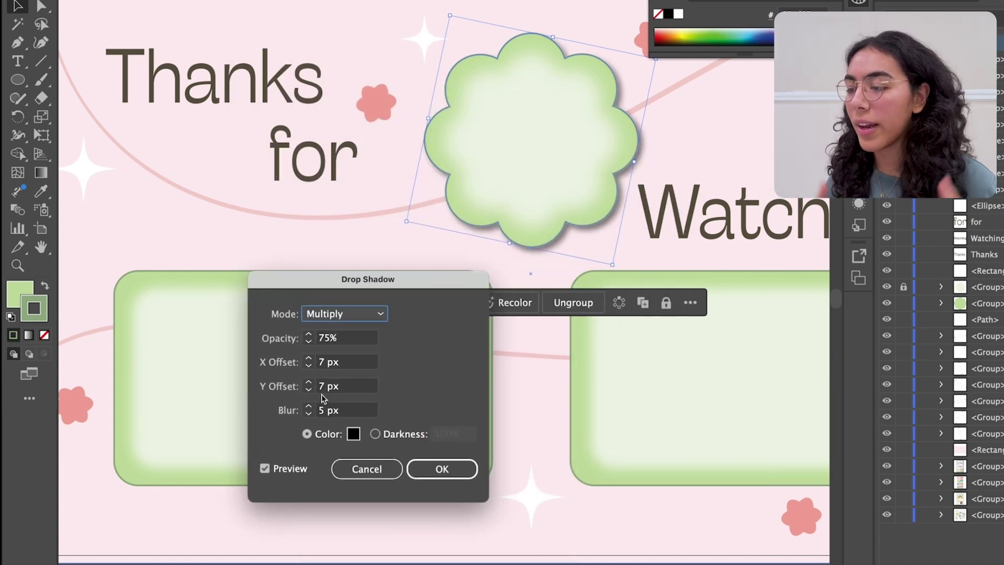
{"action": "left_click", "coordinate": [308, 367]}
{"action": "left_click", "coordinate": [309, 368]}
{"action": "left_click", "coordinate": [308, 367]}
{"action": "left_click", "coordinate": [309, 367]}
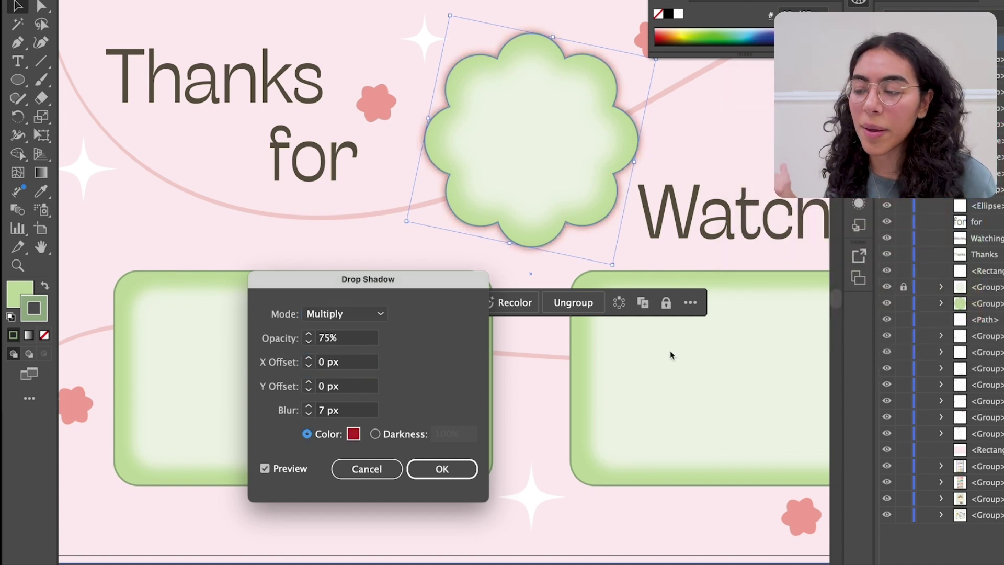
Set the blur of the flower frame's drop shadow to 12 px and open its blend mode choices
{"action": "left_click", "coordinate": [309, 406]}
{"action": "left_click", "coordinate": [309, 407]}
{"action": "left_click", "coordinate": [308, 406]}
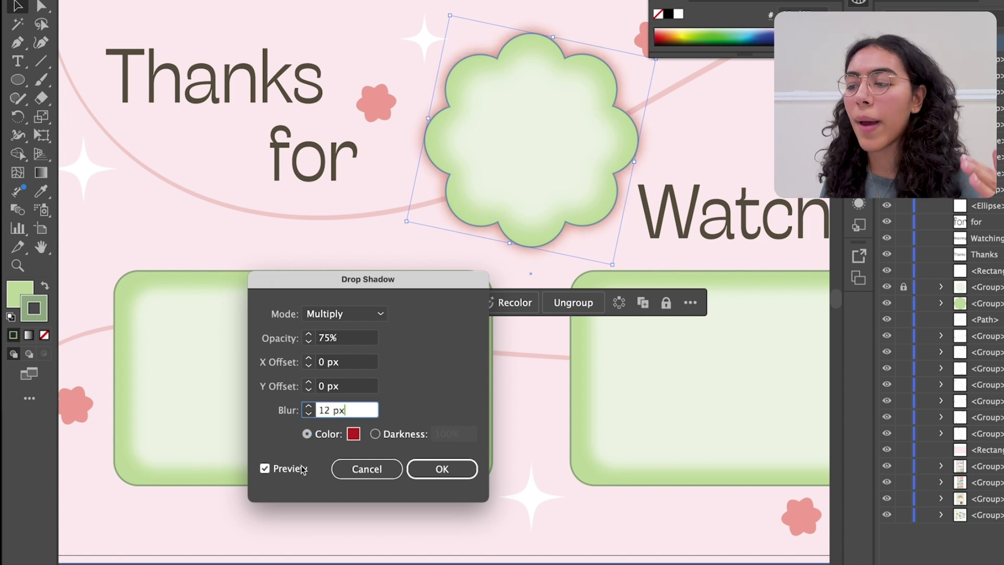
{"action": "left_click", "coordinate": [309, 407]}
{"action": "left_click", "coordinate": [309, 413]}
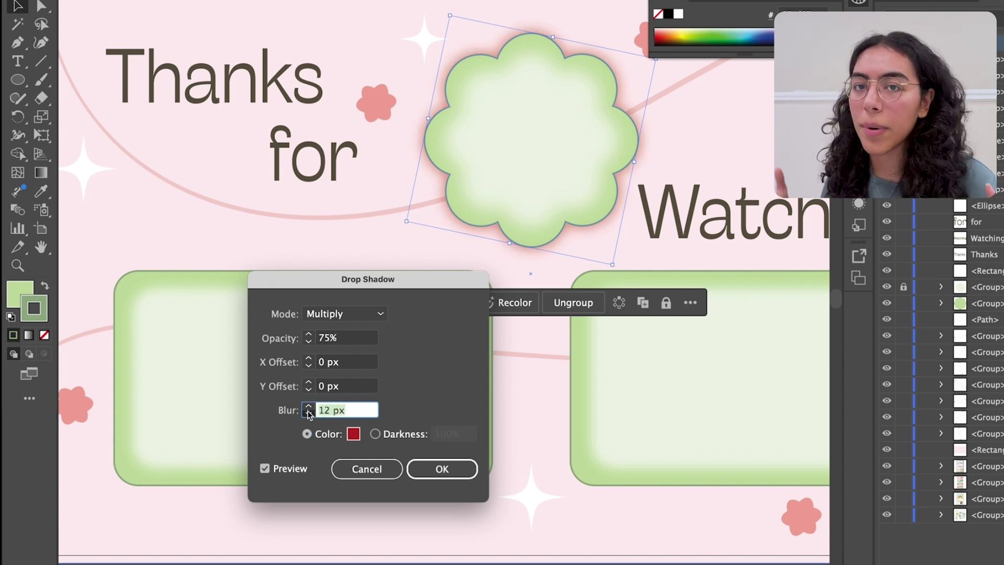
{"action": "left_click", "coordinate": [309, 413]}
{"action": "left_click", "coordinate": [378, 312]}
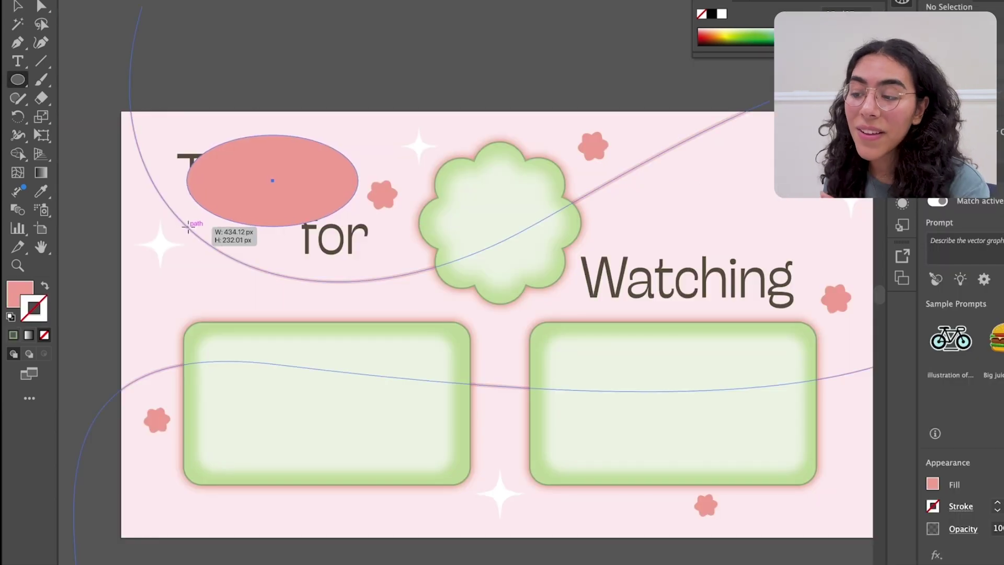
Draw a wide ellipse over "Thanks" and fill it with the dark brown sampled from the "Watching" text
{"action": "mouse_move", "coordinate": [188, 226]}
{"action": "left_mouse_down"}
{"action": "mouse_move", "coordinate": [157, 231]}
{"action": "mouse_move", "coordinate": [161, 244]}
{"action": "left_mouse_up"}
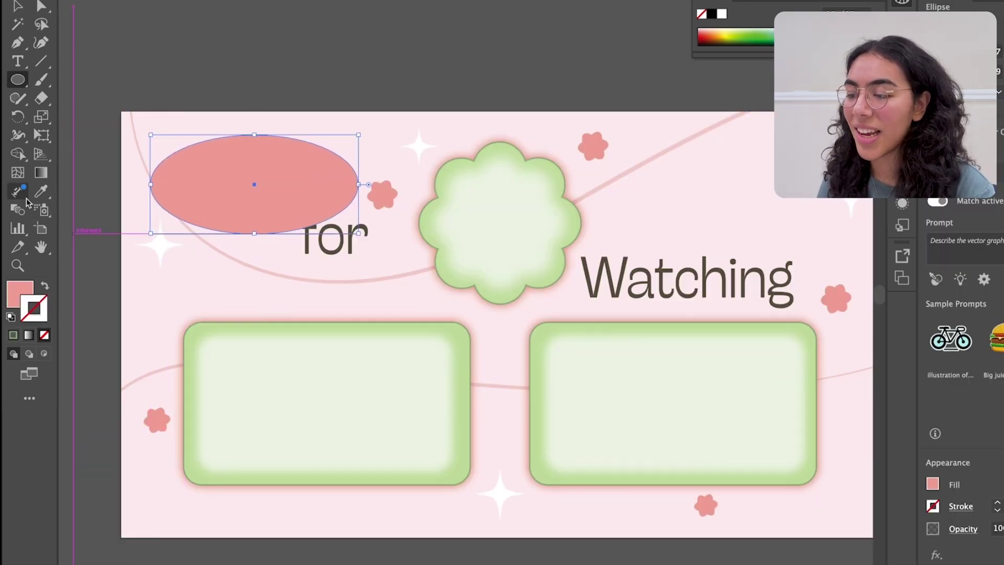
{"action": "left_click", "coordinate": [41, 190]}
{"action": "left_click", "coordinate": [618, 270]}
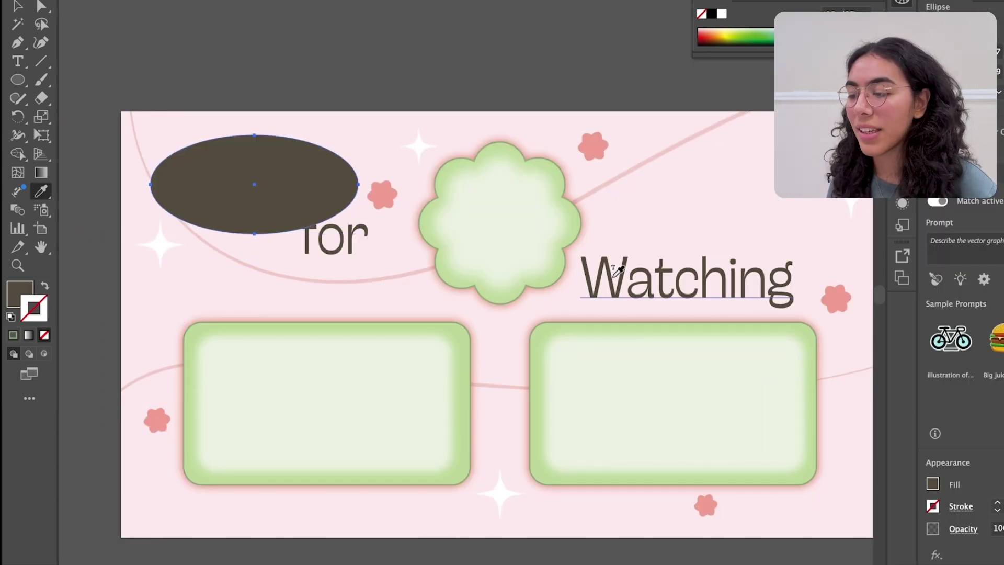
Give the ellipse over "Thanks" a dark brown stroke matching the text and remove its fill
{"action": "left_click", "coordinate": [13, 335]}
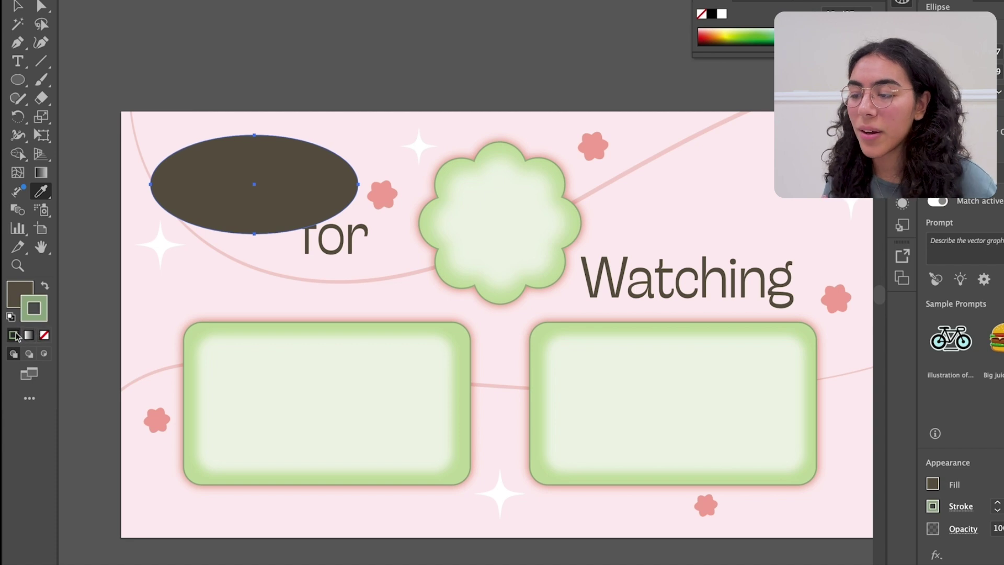
{"action": "double_click", "coordinate": [33, 321]}
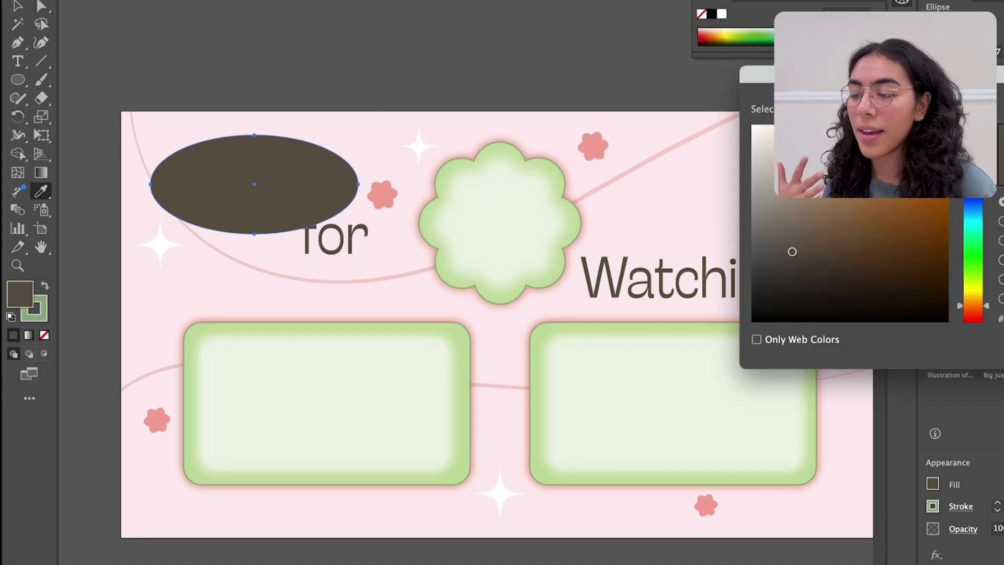
{"action": "key", "text": "Return"}
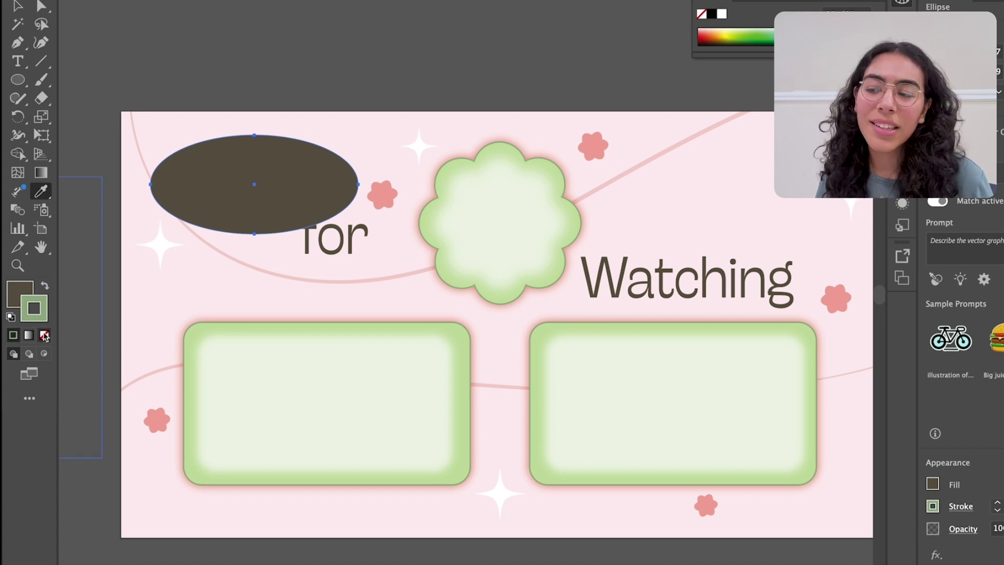
{"action": "left_click", "coordinate": [45, 335]}
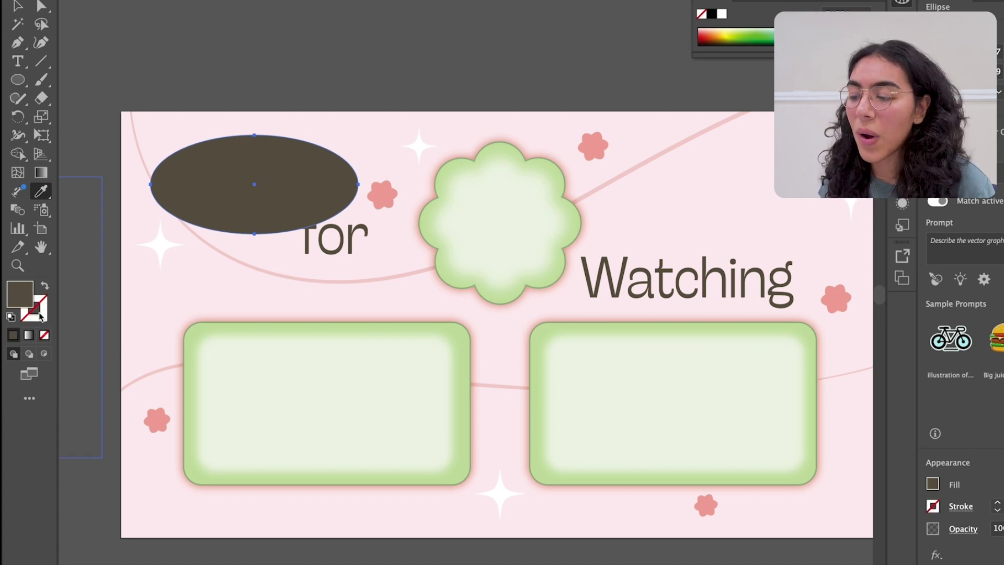
{"action": "left_click", "coordinate": [13, 335]}
{"action": "key", "text": "x"}
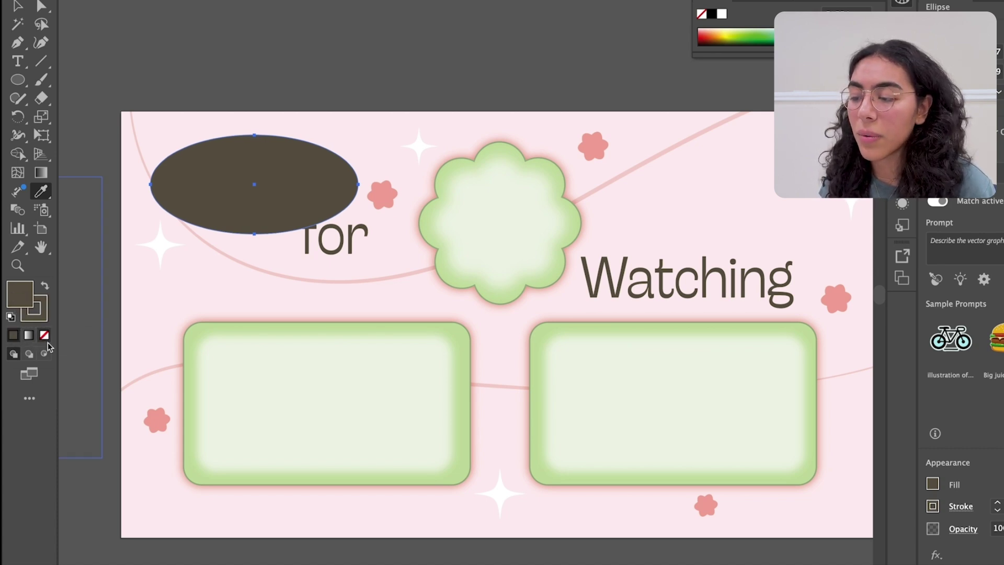
{"action": "left_click", "coordinate": [45, 335]}
Move the outlined ellipse around "Thanks", flatten it, and tilt it slightly clockwise
{"action": "left_click", "coordinate": [312, 111]}
{"action": "left_click_drag", "start_coordinate": [328, 151], "coordinate": [347, 144]}
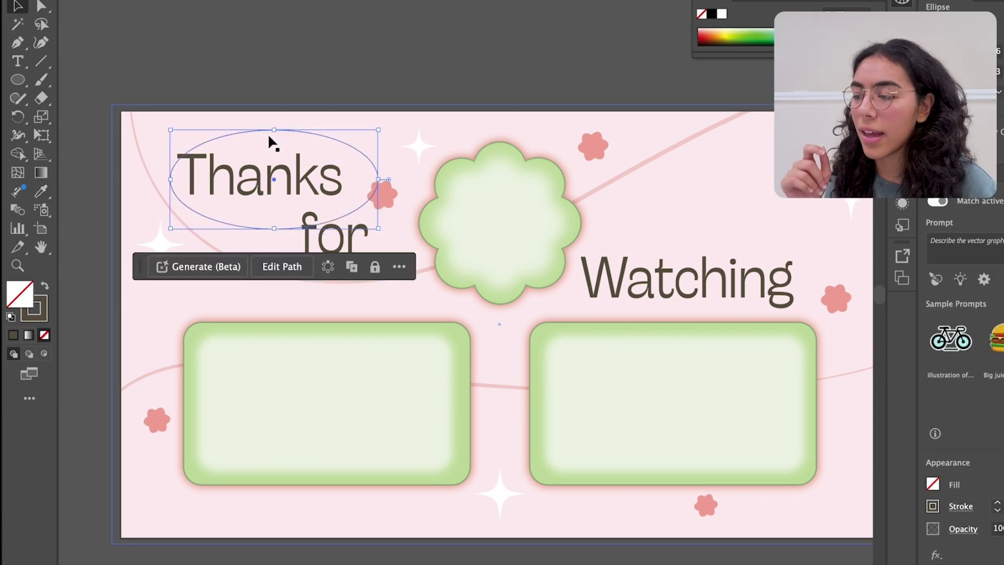
{"action": "left_click_drag", "start_coordinate": [274, 128], "coordinate": [274, 149]}
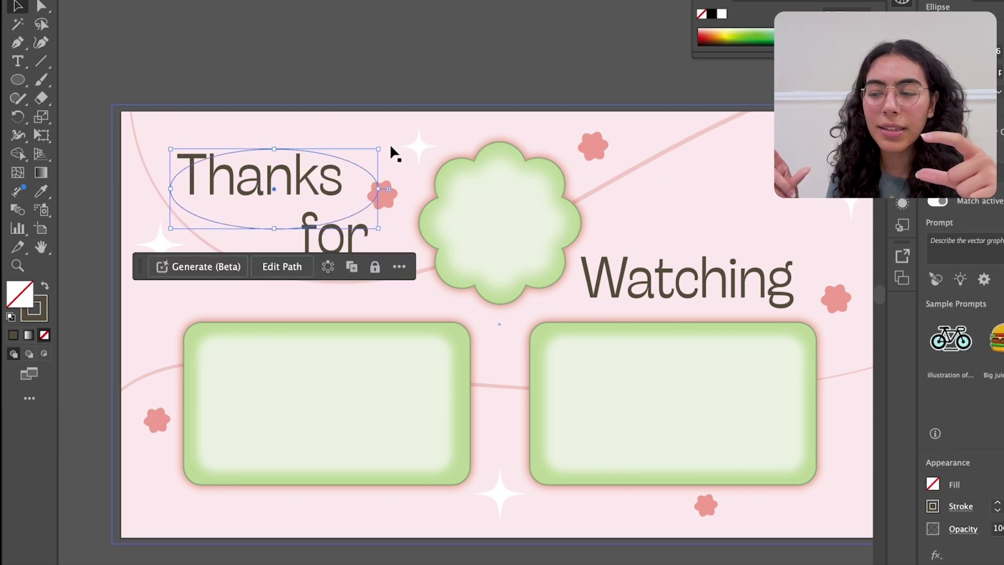
{"action": "left_click_drag", "start_coordinate": [383, 146], "coordinate": [360, 186]}
{"action": "left_click", "coordinate": [318, 91]}
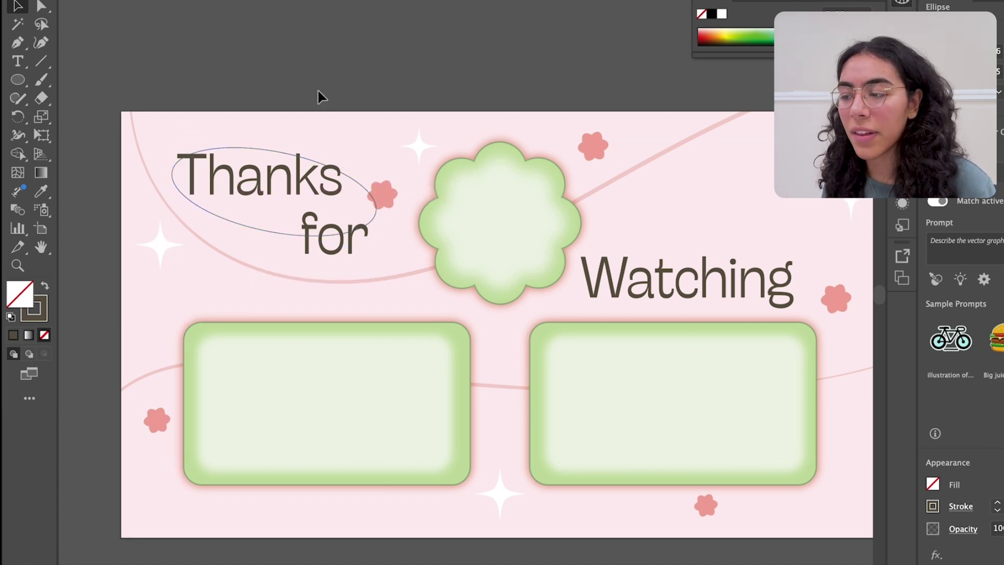
Stretch the tilted ellipse at both ends until it spans "Thanks for", and try rotating it further
{"action": "scroll", "coordinate": [365, 40], "scroll_direction": "down", "scroll_amount": 2}
{"action": "scroll", "coordinate": [365, 39], "scroll_direction": "up", "scroll_amount": 1}
{"action": "scroll", "coordinate": [366, 40], "scroll_direction": "up", "scroll_amount": 1}
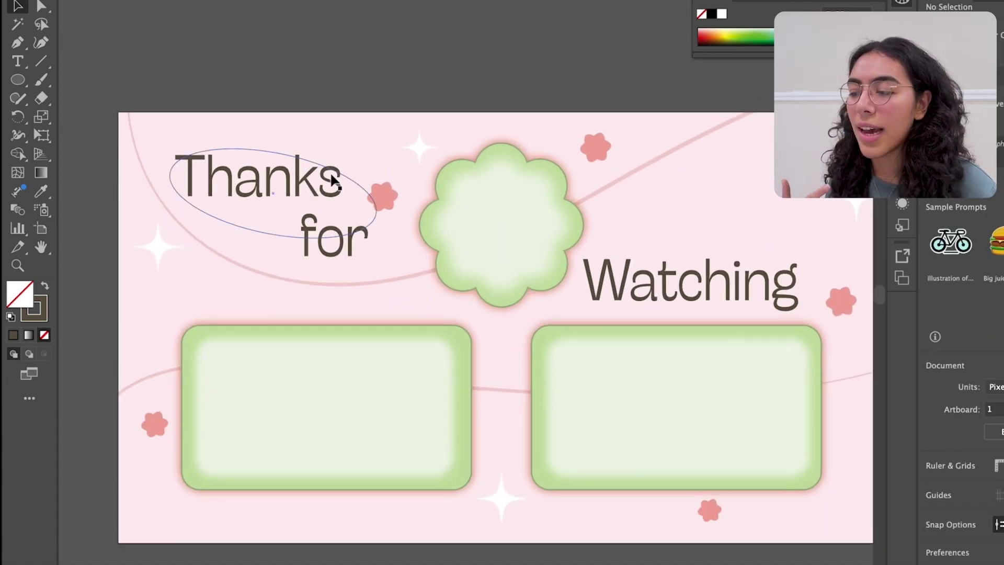
{"action": "left_click_drag", "start_coordinate": [358, 184], "coordinate": [356, 188]}
{"action": "left_click_drag", "start_coordinate": [170, 176], "coordinate": [152, 167]}
{"action": "left_click_drag", "start_coordinate": [382, 222], "coordinate": [418, 229]}
{"action": "left_click", "coordinate": [368, 51]}
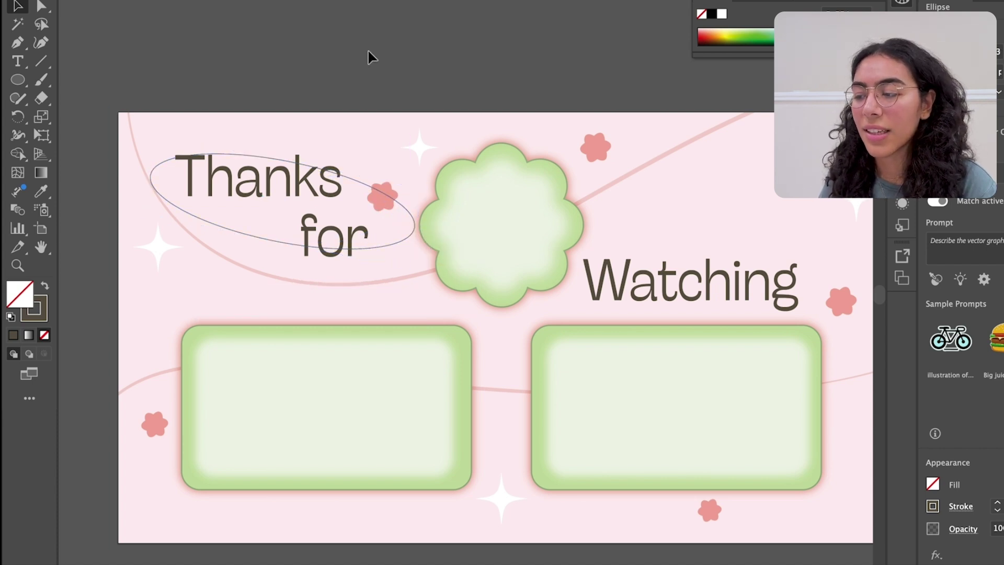
{"action": "scroll", "coordinate": [368, 51], "scroll_direction": "down", "scroll_amount": 3}
{"action": "scroll", "coordinate": [368, 51], "scroll_direction": "up", "scroll_amount": 2}
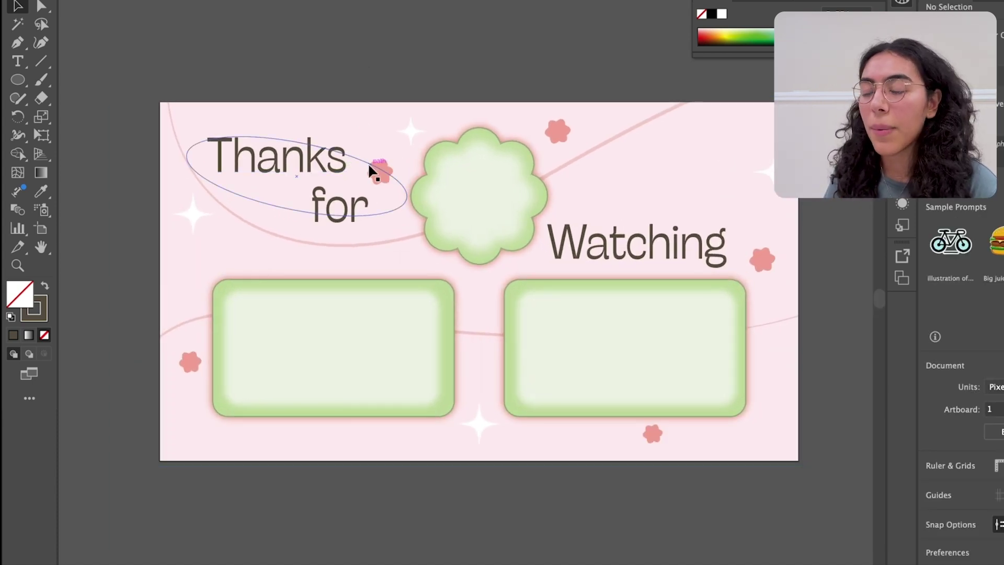
{"action": "left_click", "coordinate": [368, 163]}
{"action": "left_click_drag", "start_coordinate": [418, 155], "coordinate": [417, 111]}
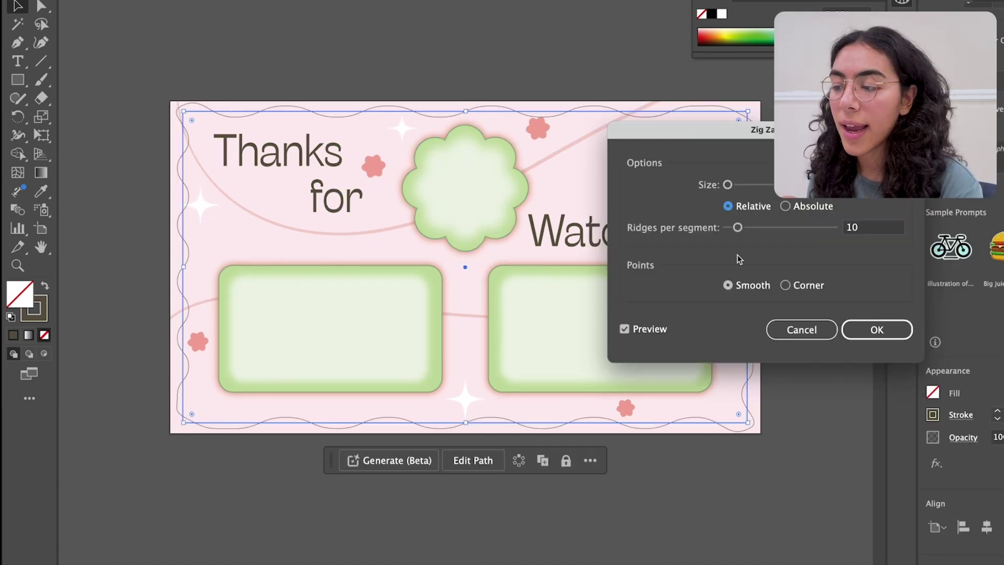
Try the Zig Zag effect on the border rectangle with a larger size, smooth points, 10 ridges per segment and absolute sizing
{"action": "left_click_drag", "start_coordinate": [729, 187], "coordinate": [731, 186]}
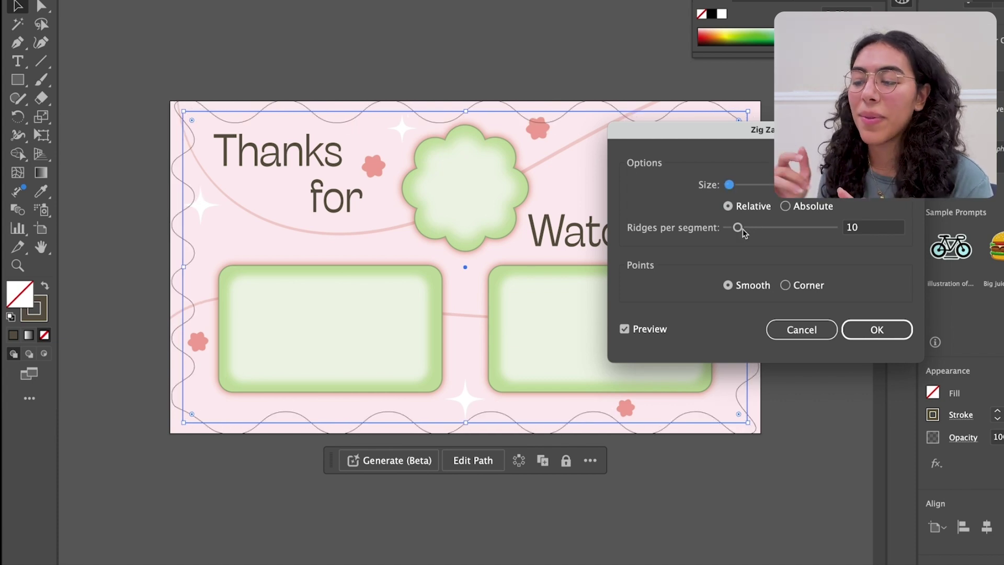
{"action": "mouse_move", "coordinate": [738, 228]}
{"action": "left_mouse_down"}
{"action": "mouse_move", "coordinate": [750, 229]}
{"action": "mouse_move", "coordinate": [731, 232]}
{"action": "left_mouse_up"}
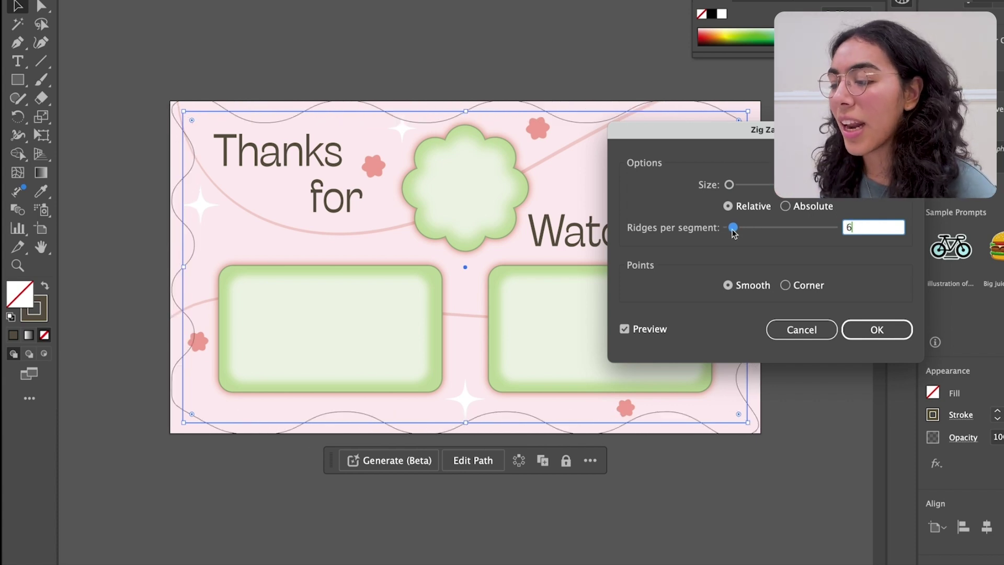
{"action": "key", "text": "Tab"}
{"action": "left_click_drag", "start_coordinate": [738, 227], "coordinate": [741, 228]}
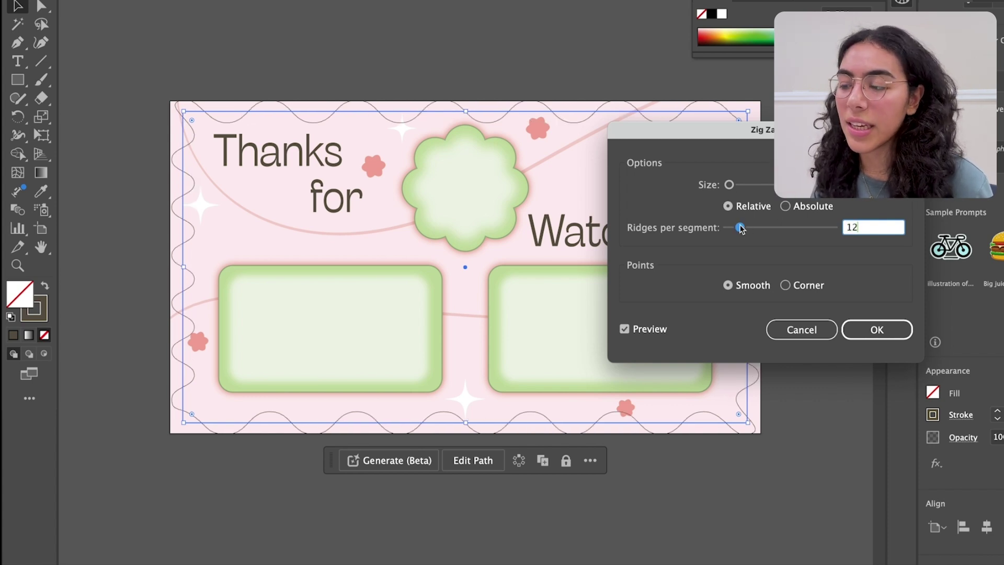
{"action": "left_click_drag", "start_coordinate": [739, 226], "coordinate": [738, 227]}
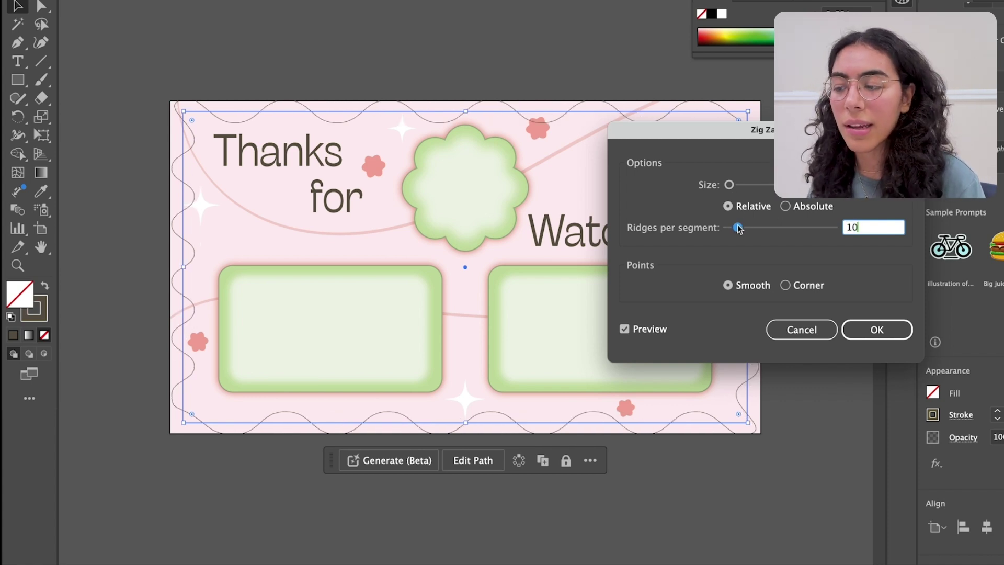
{"action": "left_click", "coordinate": [786, 206]}
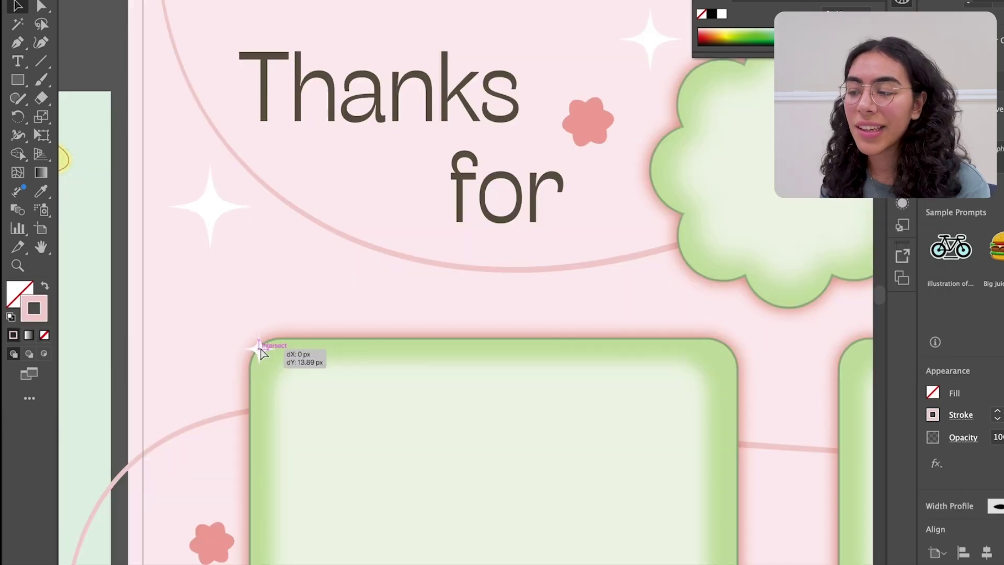
Place a small white sparkle on the upper-left corner of the left video box and deselect it
{"action": "left_click", "coordinate": [259, 281]}
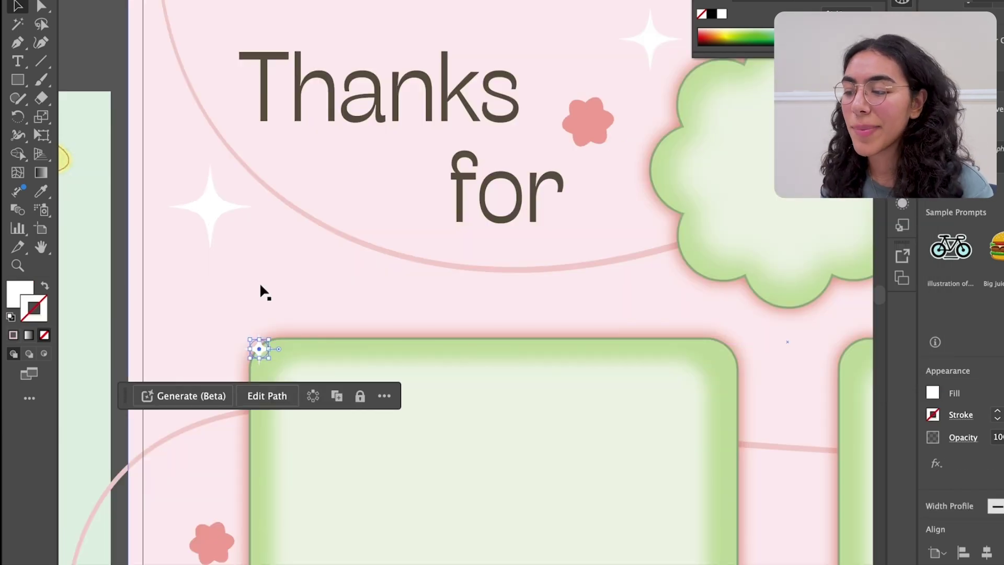
{"action": "scroll", "coordinate": [260, 286], "scroll_direction": "down", "scroll_amount": 5}
{"action": "scroll", "coordinate": [260, 293], "scroll_direction": "up", "scroll_amount": 2}
{"action": "left_click", "coordinate": [262, 311]}
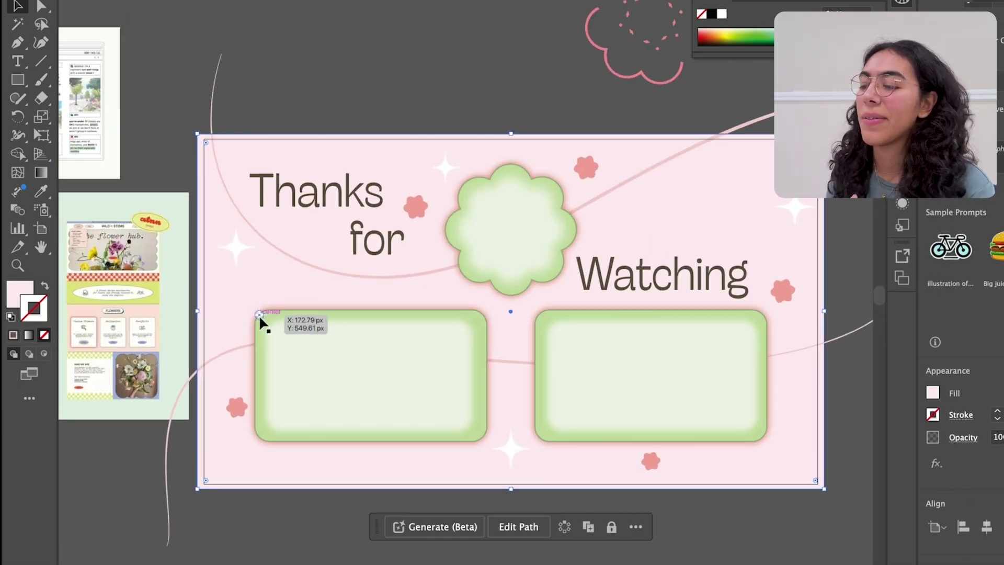
{"action": "key", "text": "a"}
{"action": "left_click", "coordinate": [298, 274]}
{"action": "scroll", "coordinate": [310, 90], "scroll_direction": "up", "scroll_amount": 2}
{"action": "scroll", "coordinate": [309, 90], "scroll_direction": "down", "scroll_amount": 2}
{"action": "scroll", "coordinate": [312, 146], "scroll_direction": "up", "scroll_amount": 3}
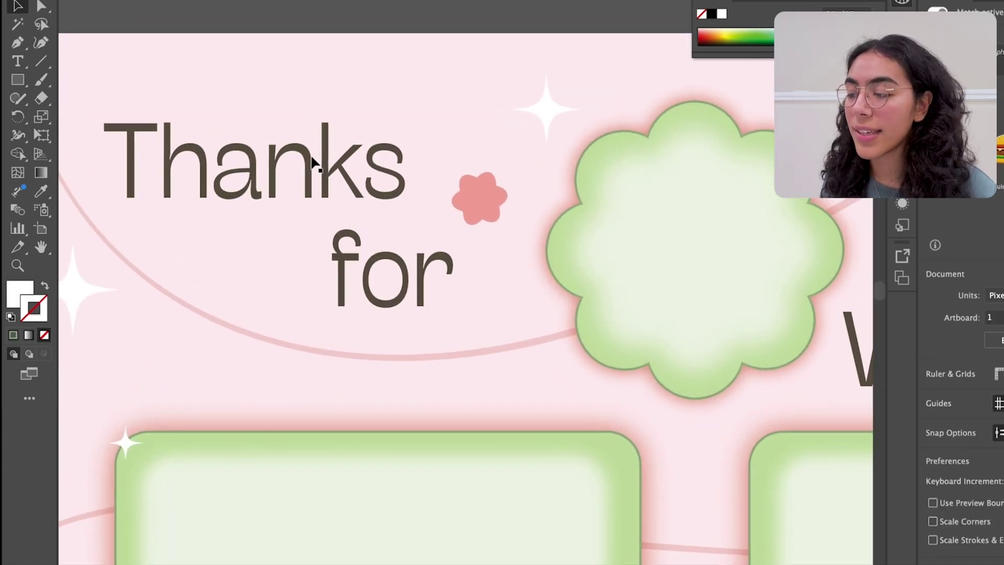
Duplicate the "Thanks" text and offset the copy slightly up and to the right of the original
{"action": "left_click", "coordinate": [311, 149]}
{"action": "scroll", "coordinate": [313, 162], "scroll_direction": "up", "scroll_amount": 2}
{"action": "left_click", "coordinate": [313, 176]}
{"action": "left_click", "coordinate": [280, 177]}
{"action": "key", "text": "alt+Up"}
{"action": "key", "text": "alt+Up"}
{"action": "key", "text": "alt+Right"}
{"action": "key", "text": "alt+Right"}
{"action": "key", "text": "alt+Right"}
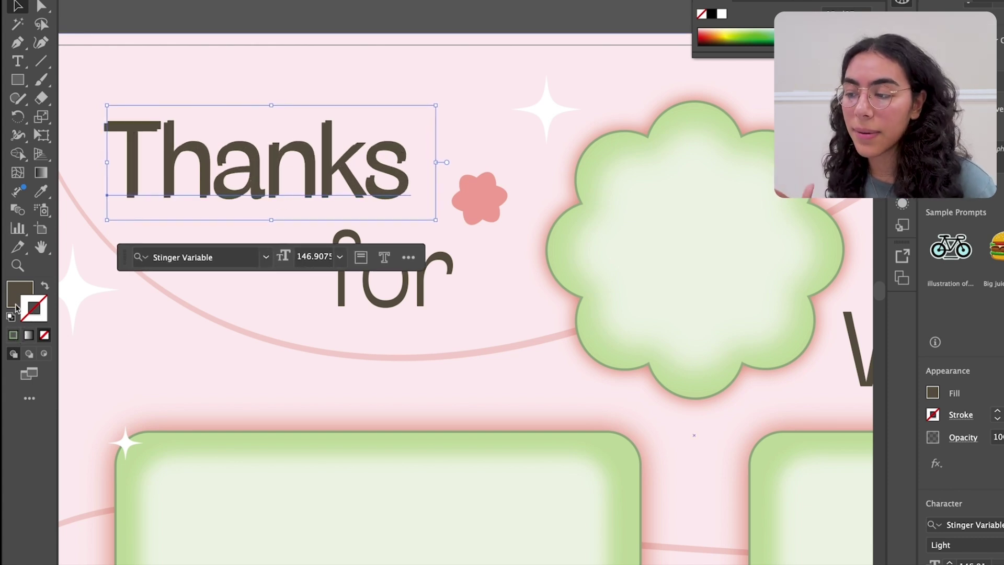
Give the "Thanks" copy a dark brown stroke with no fill and deselect it
{"action": "left_click", "coordinate": [14, 333]}
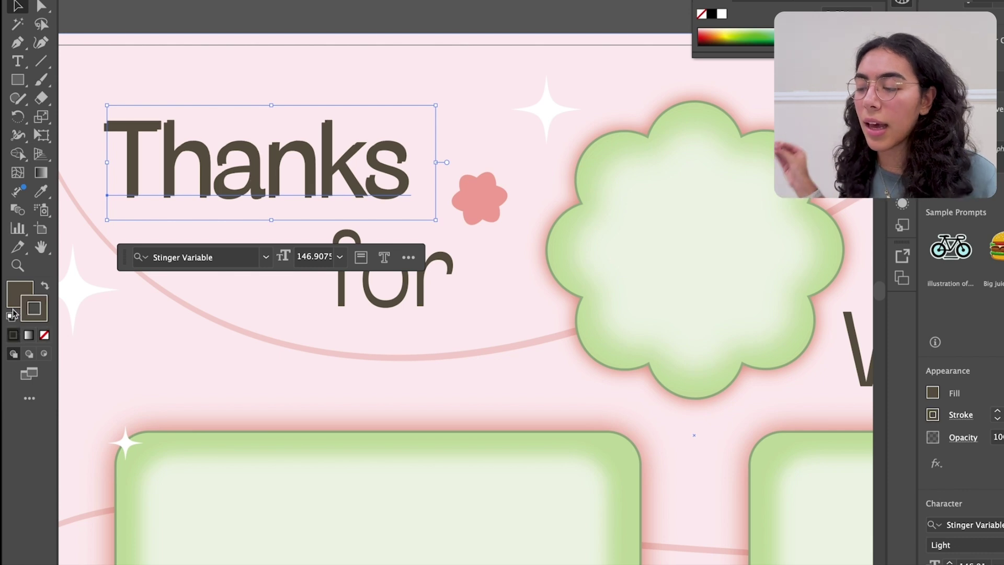
{"action": "left_click", "coordinate": [44, 339]}
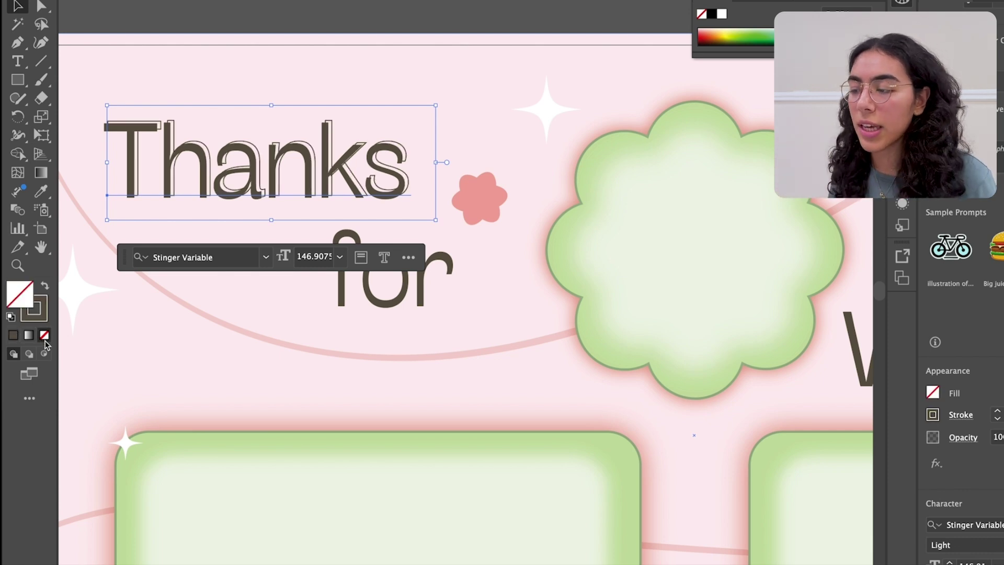
{"action": "left_click", "coordinate": [249, 58]}
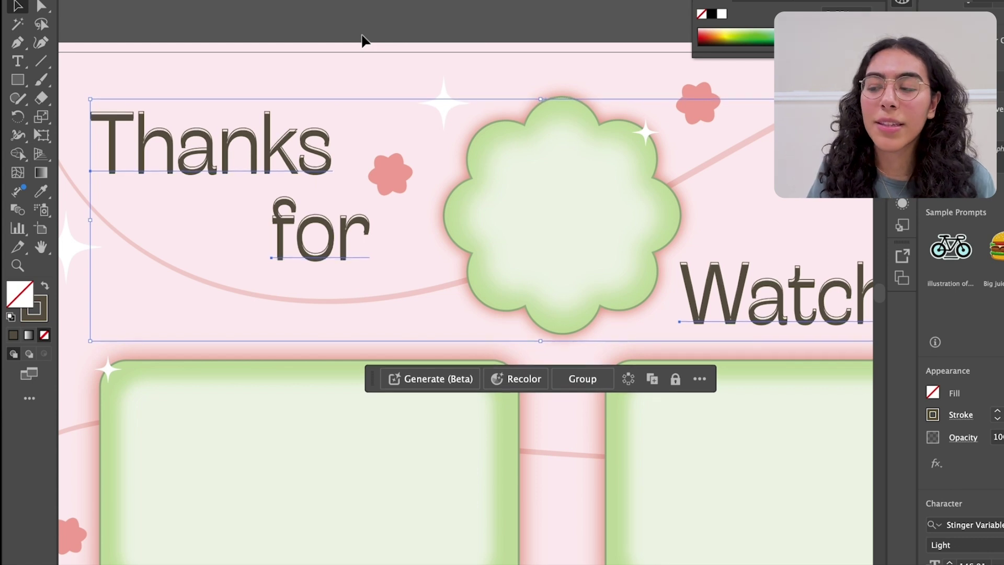
Nudge the outlined copies of "Thanks", "for" and "Watching" to a slight up-and-right offset from the solid text, and deselect them
{"action": "key", "text": "Up"}
{"action": "key", "text": "Up"}
{"action": "key", "text": "Up"}
{"action": "key", "text": "Up"}
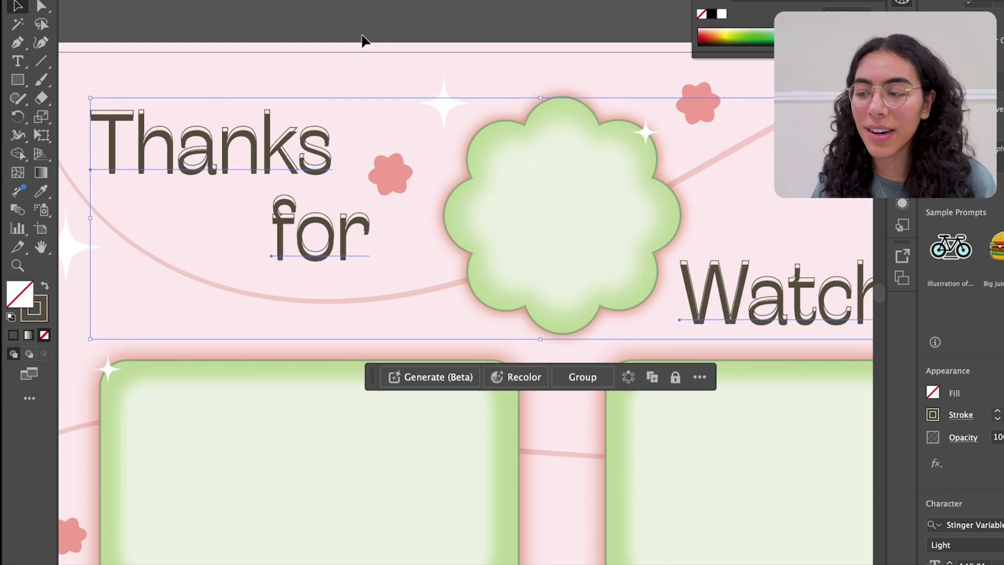
{"action": "key", "text": "Right"}
{"action": "key", "text": "Right"}
{"action": "key", "text": "Right"}
{"action": "key", "text": "Right"}
{"action": "key", "text": "Right"}
{"action": "key", "text": "Right"}
{"action": "key", "text": "Right"}
{"action": "key", "text": "Right"}
{"action": "key", "text": "Down"}
{"action": "key", "text": "Right"}
{"action": "key", "text": "Right"}
{"action": "key", "text": "Down"}
{"action": "key", "text": "Down"}
{"action": "key", "text": "Down"}
{"action": "key", "text": "Down"}
{"action": "key", "text": "Down"}
{"action": "key", "text": "Left"}
{"action": "key", "text": "Left"}
{"action": "key", "text": "Left"}
{"action": "key", "text": "Left"}
{"action": "key", "text": "Left"}
{"action": "key", "text": "Left"}
{"action": "key", "text": "Up"}
{"action": "key", "text": "Up"}
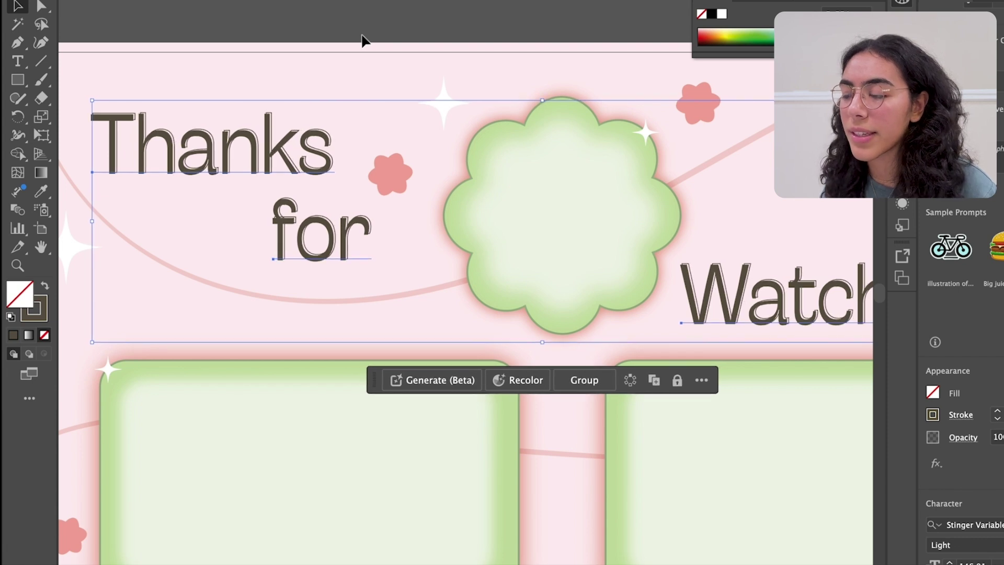
{"action": "left_click", "coordinate": [341, 12]}
Select the outlined copies of the title words and recolour their stroke to light brown
{"action": "scroll", "coordinate": [341, 12], "scroll_direction": "down", "scroll_amount": 3}
{"action": "scroll", "coordinate": [345, 29], "scroll_direction": "up", "scroll_amount": 2}
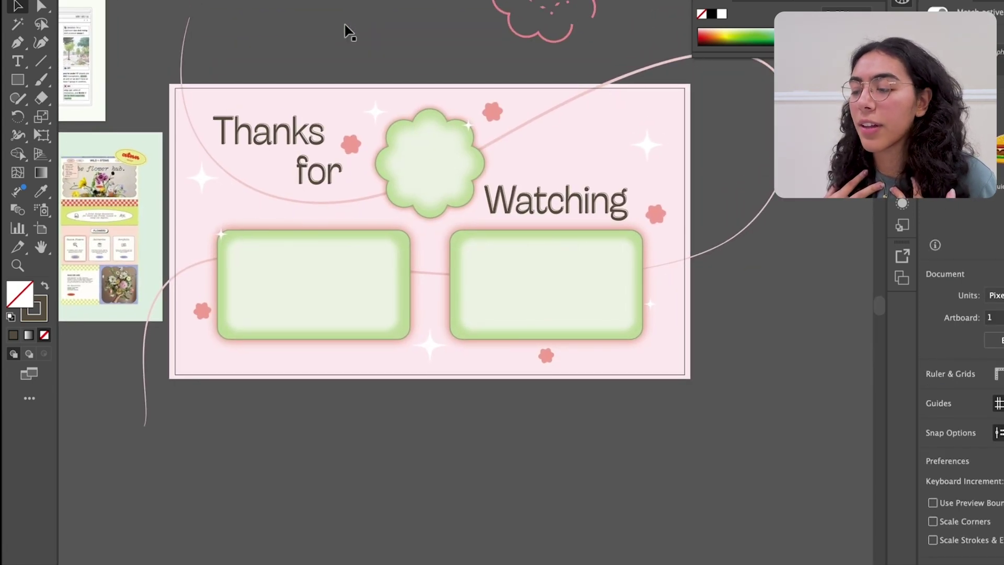
{"action": "scroll", "coordinate": [302, 185], "scroll_direction": "up", "scroll_amount": 3}
{"action": "scroll", "coordinate": [302, 185], "scroll_direction": "up", "scroll_amount": 2}
{"action": "scroll", "coordinate": [301, 185], "scroll_direction": "right", "scroll_amount": 2}
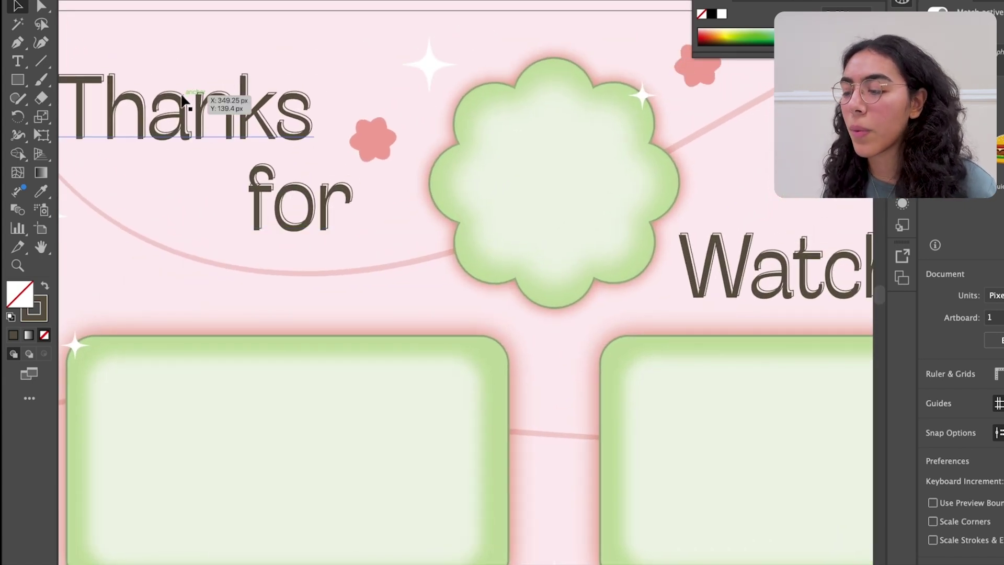
{"action": "left_click", "coordinate": [222, 102]}
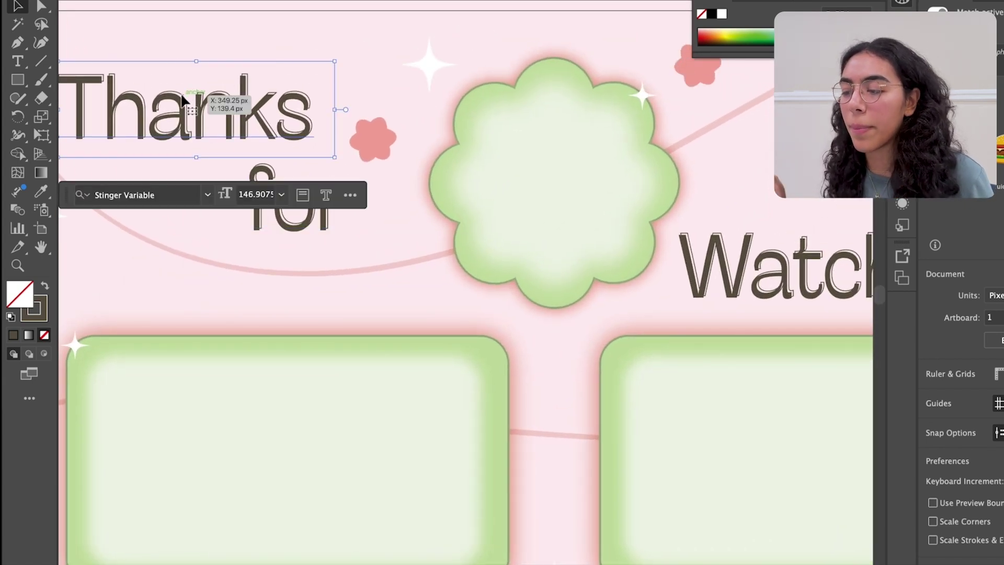
{"action": "left_click", "coordinate": [338, 229], "text": "shift"}
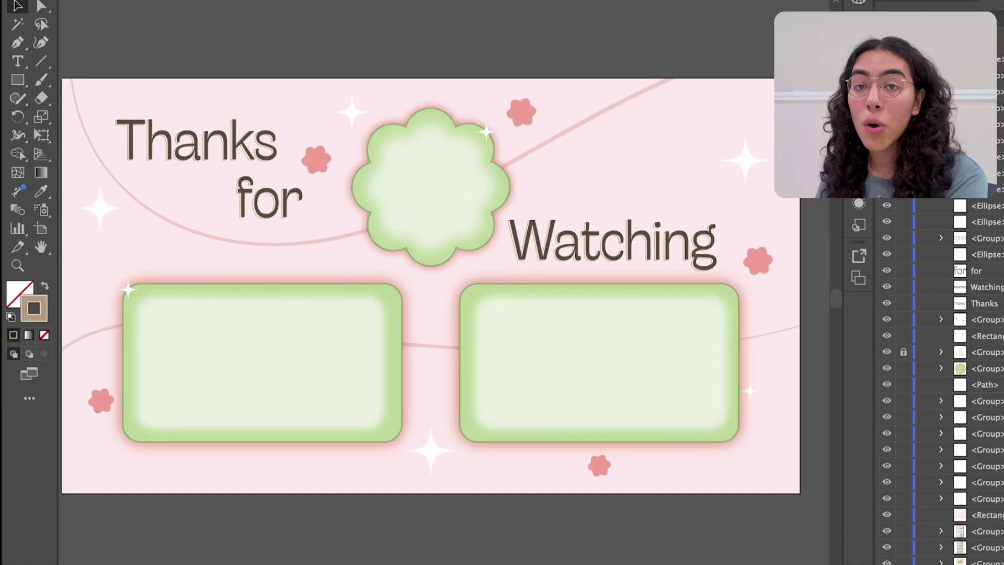
Hide the side panels and examine the text outlines and overall end screen design
{"action": "key", "text": "shift+Tab"}
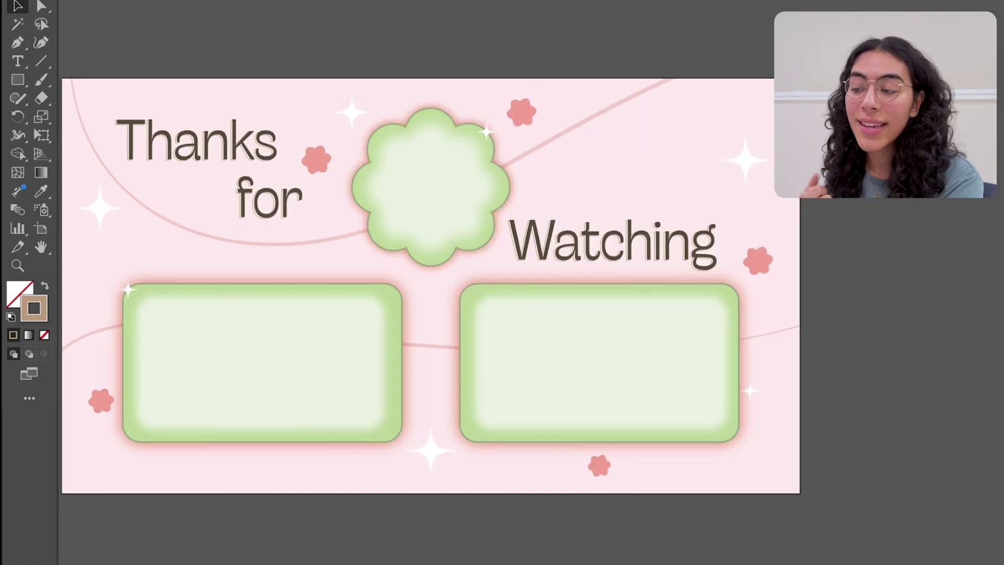
{"action": "scroll", "coordinate": [823, 242], "scroll_direction": "left", "scroll_amount": 5}
{"action": "scroll", "coordinate": [823, 242], "scroll_direction": "up", "scroll_amount": 2}
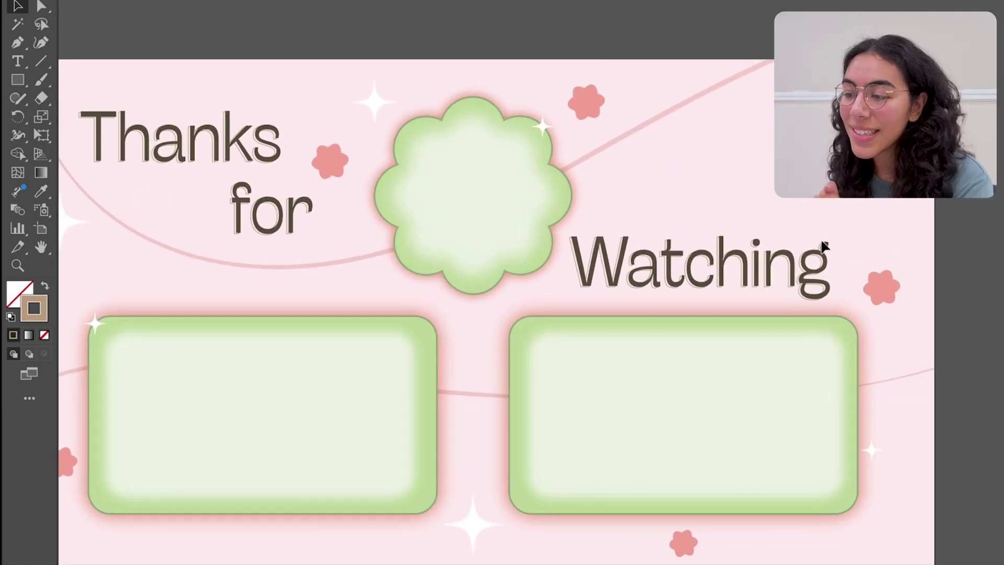